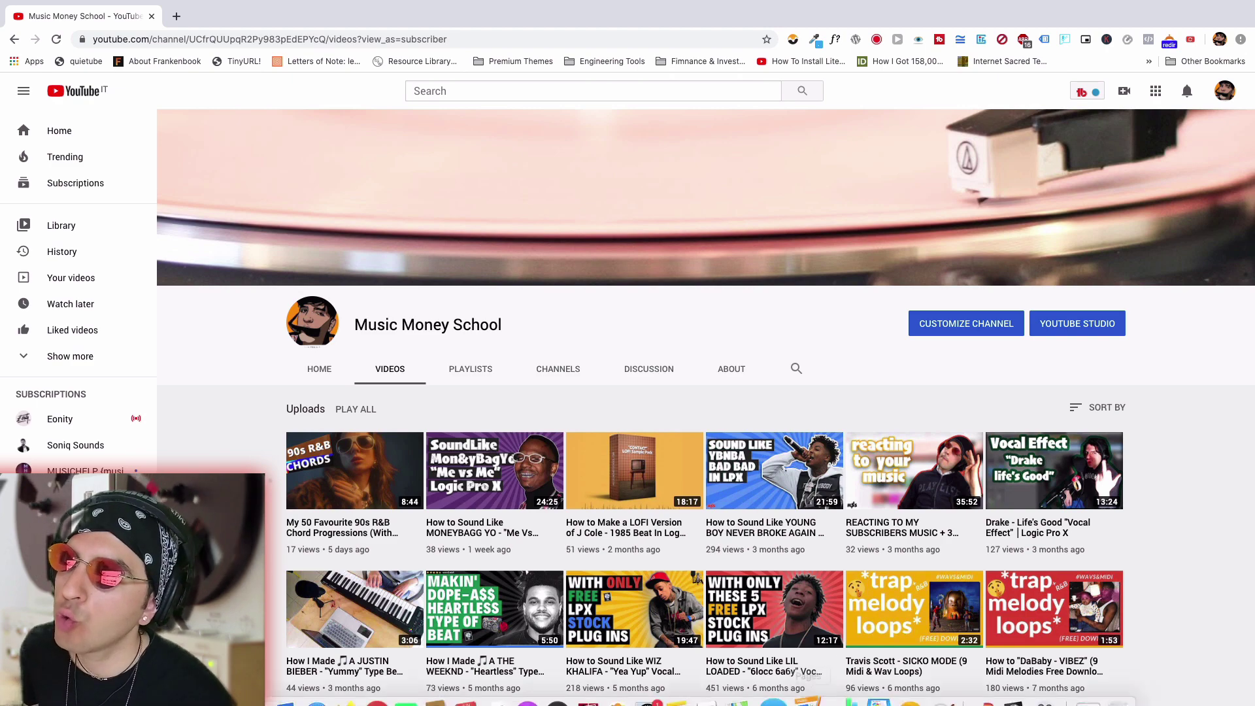
# Switch to Logic Pro, play the chorus and enable Channel EQ, Compressor, Limiter, Ensemble, Space D and AUHipass on Audio 2.
pyautogui.click(1004, 683)
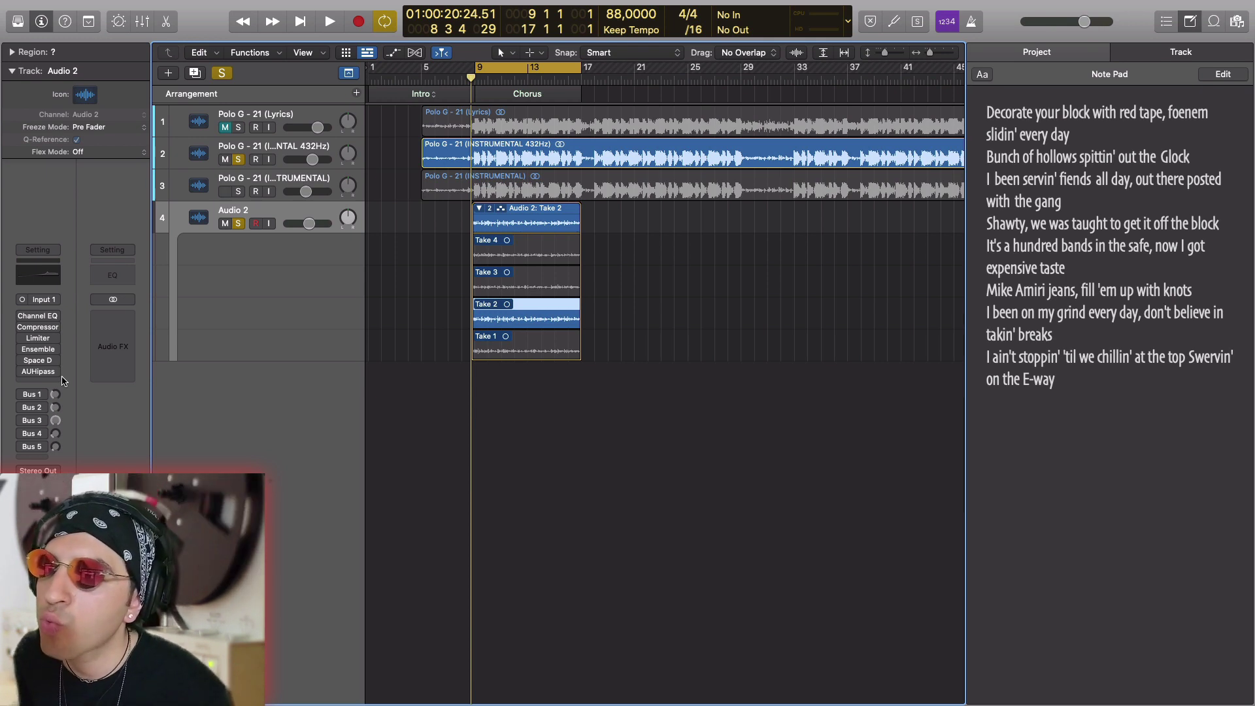
pyautogui.press('space')
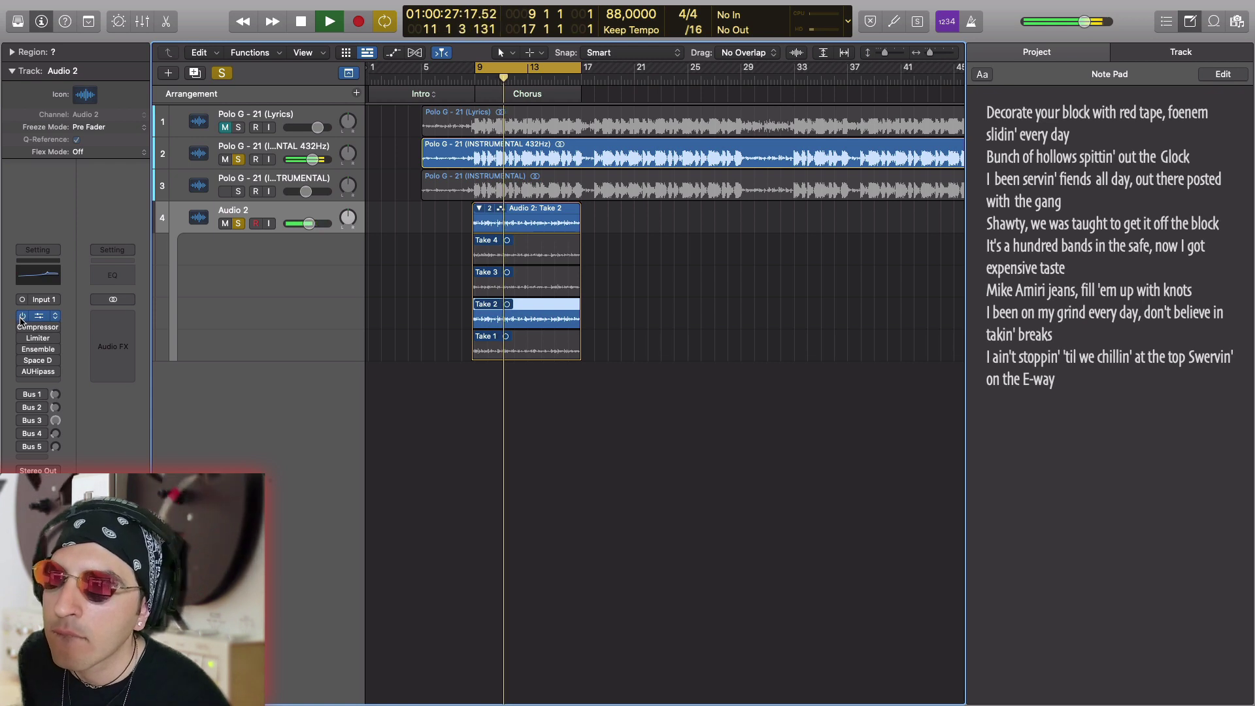
pyautogui.click(21, 327)
pyautogui.click(21, 338)
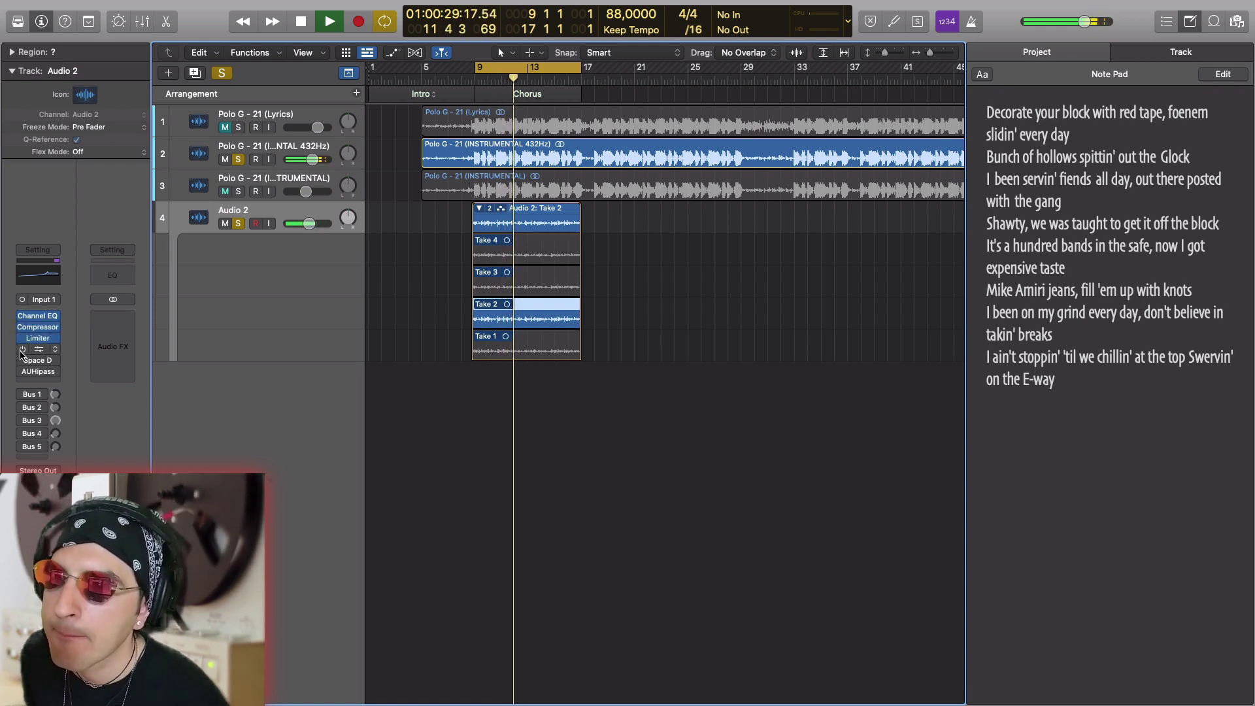
pyautogui.click(21, 349)
pyautogui.click(21, 360)
pyautogui.click(22, 371)
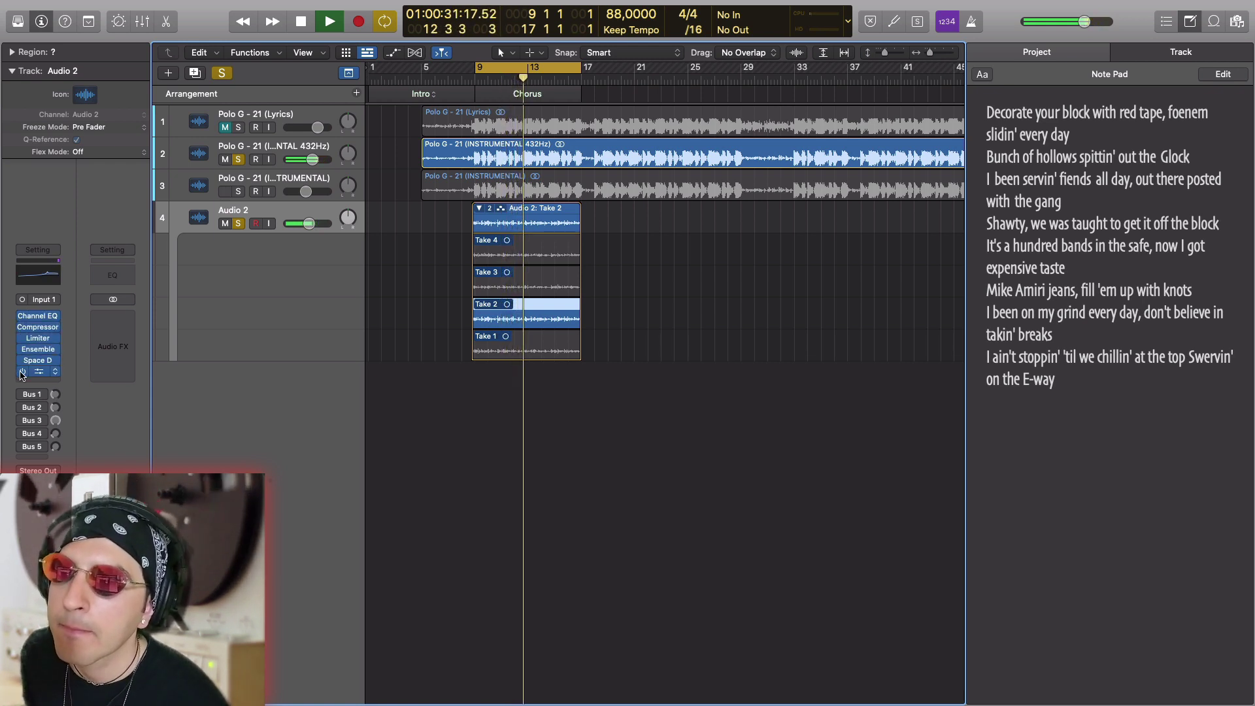
# Enable the Bus 1 to Bus 5 sends on Audio 2 during playback and stop playback.
pyautogui.click(21, 394)
pyautogui.click(22, 407)
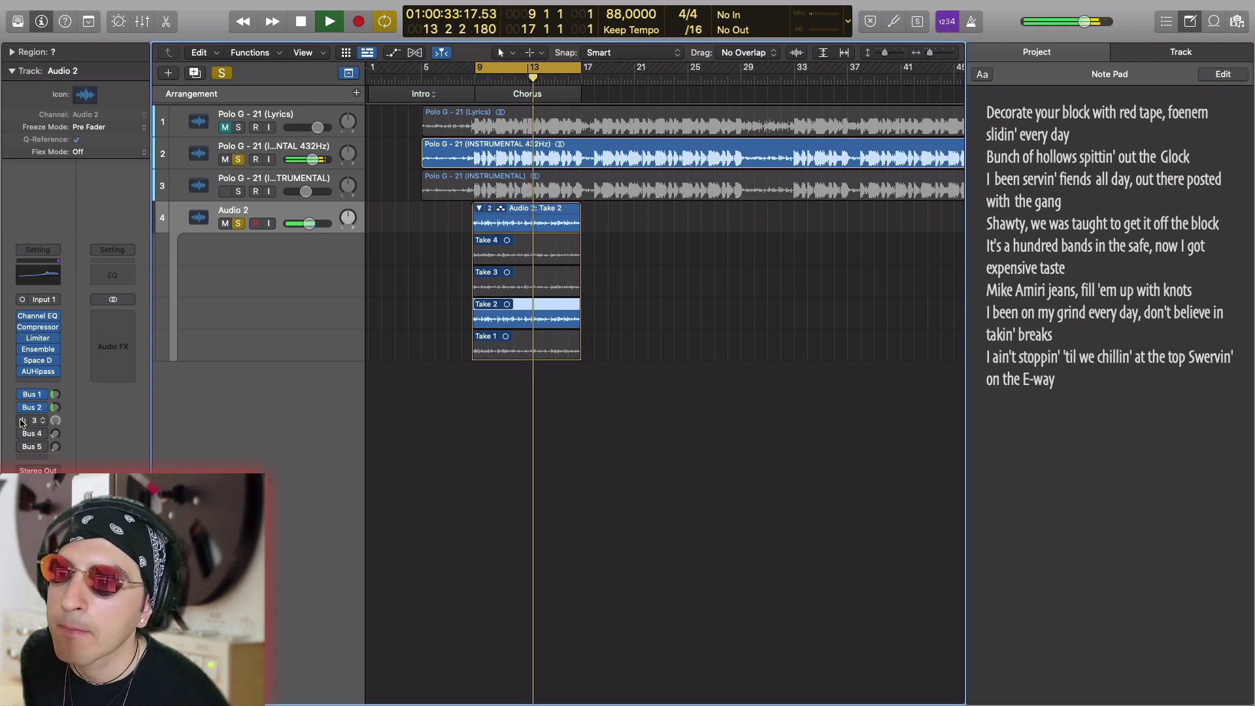
pyautogui.click(22, 421)
pyautogui.click(21, 433)
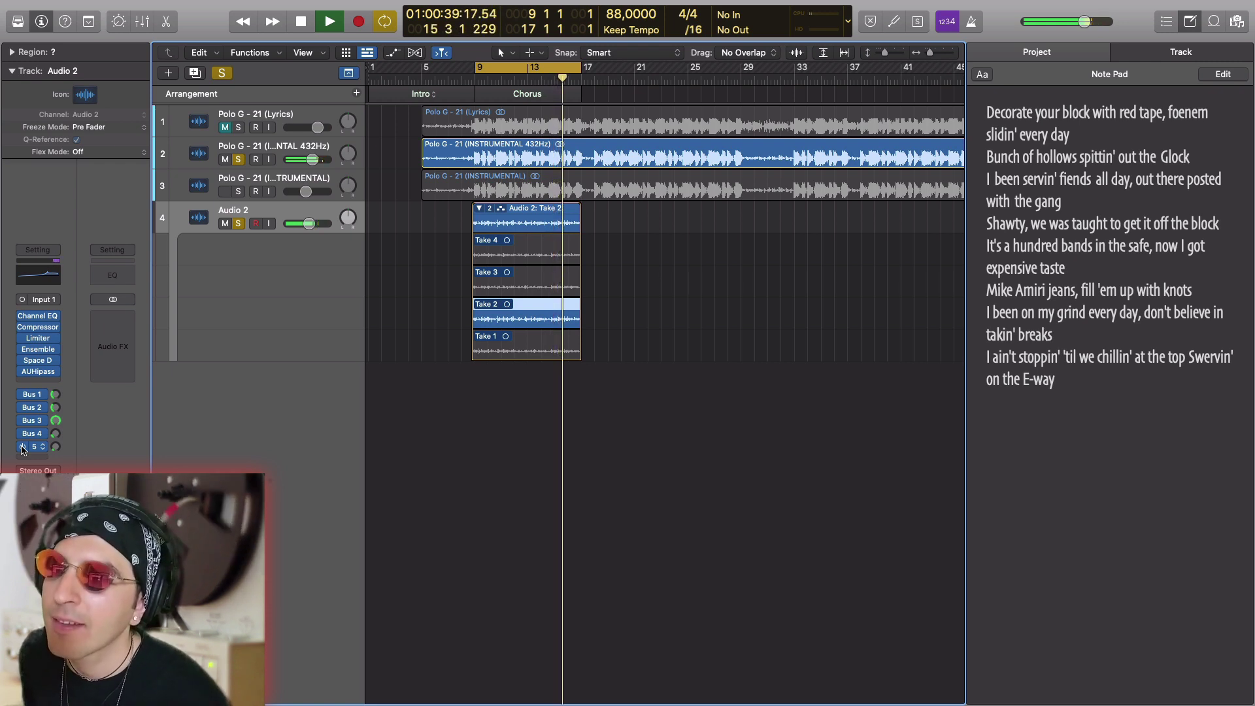
pyautogui.press('space')
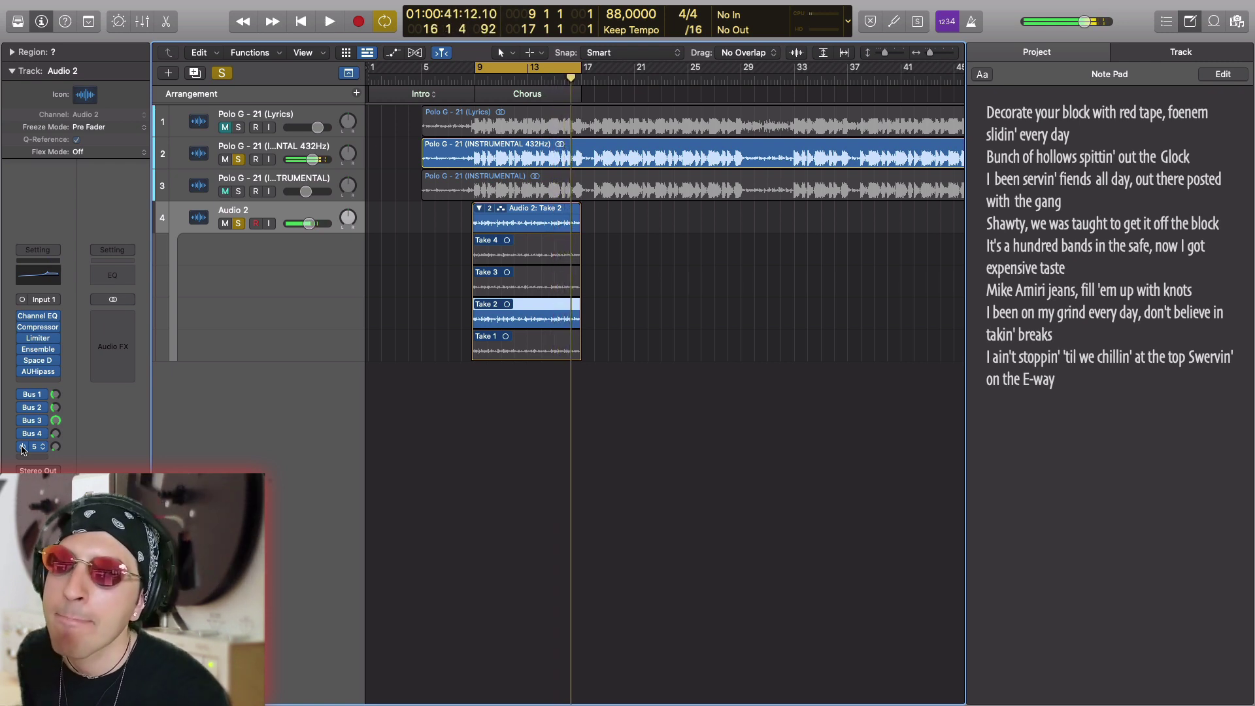
# Return the playhead to the start of the chorus and open Audio 2's Channel EQ, moving its window clear of the inserts.
pyautogui.click(472, 80)
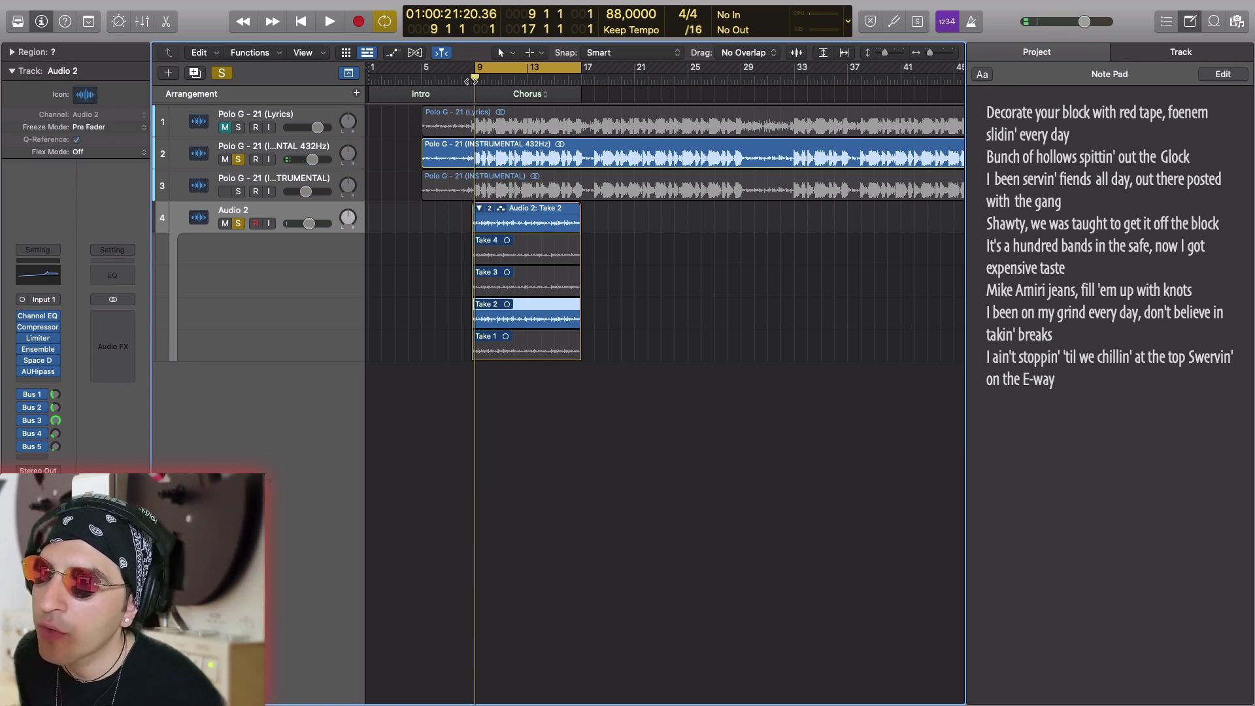
pyautogui.moveTo(471, 81); pyautogui.dragTo(470, 81)
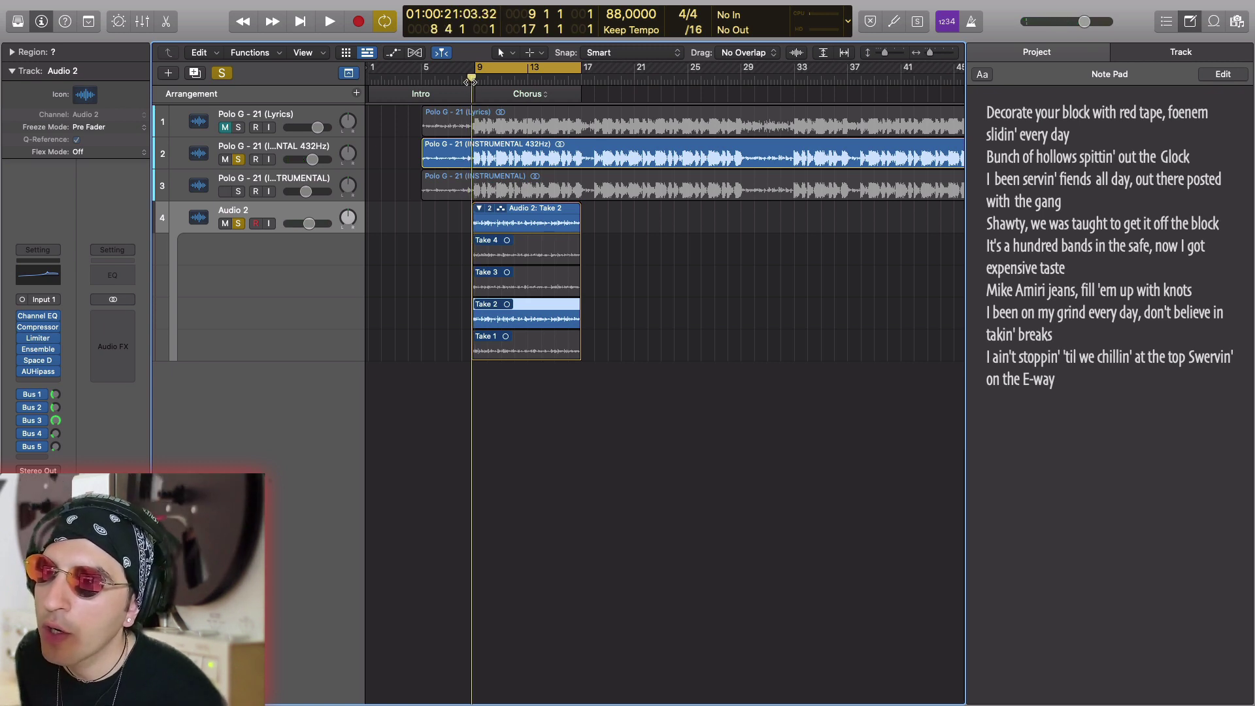
pyautogui.click(37, 316)
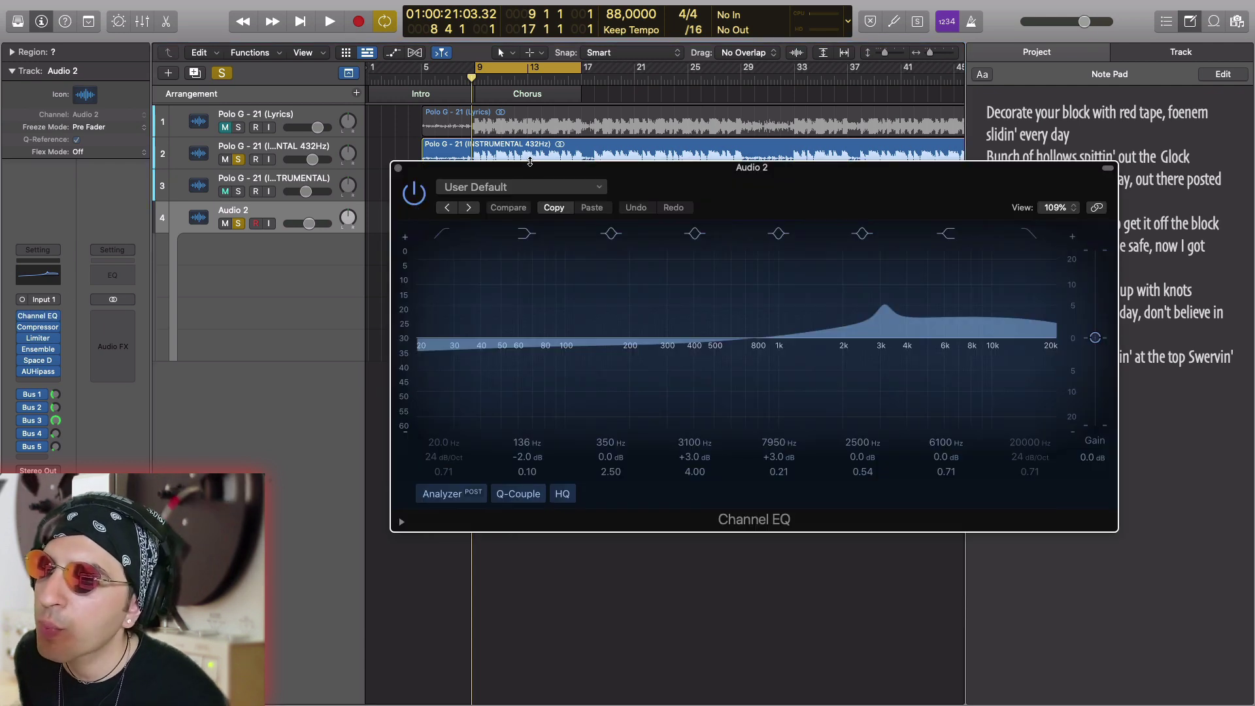
pyautogui.moveTo(533, 166); pyautogui.dragTo(431, 138)
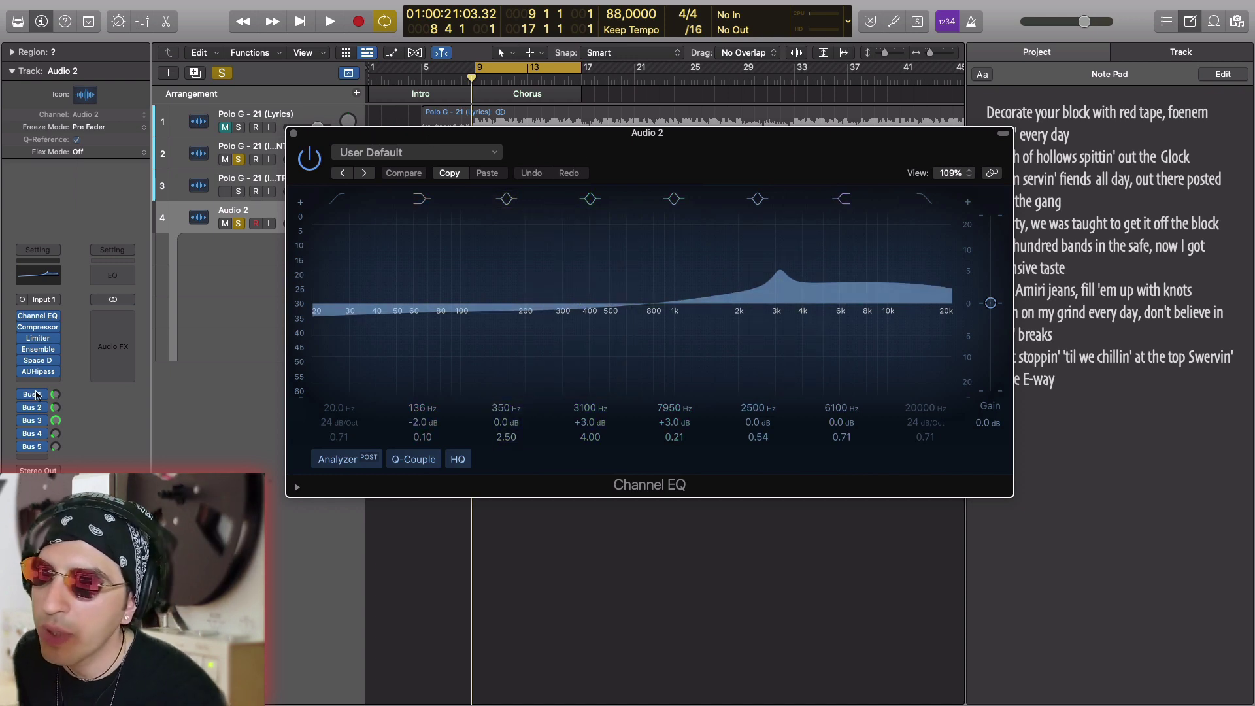
# Bypass all five bus sends on Audio 2, from Bus 5 up to Bus 1.
pyautogui.click(22, 449)
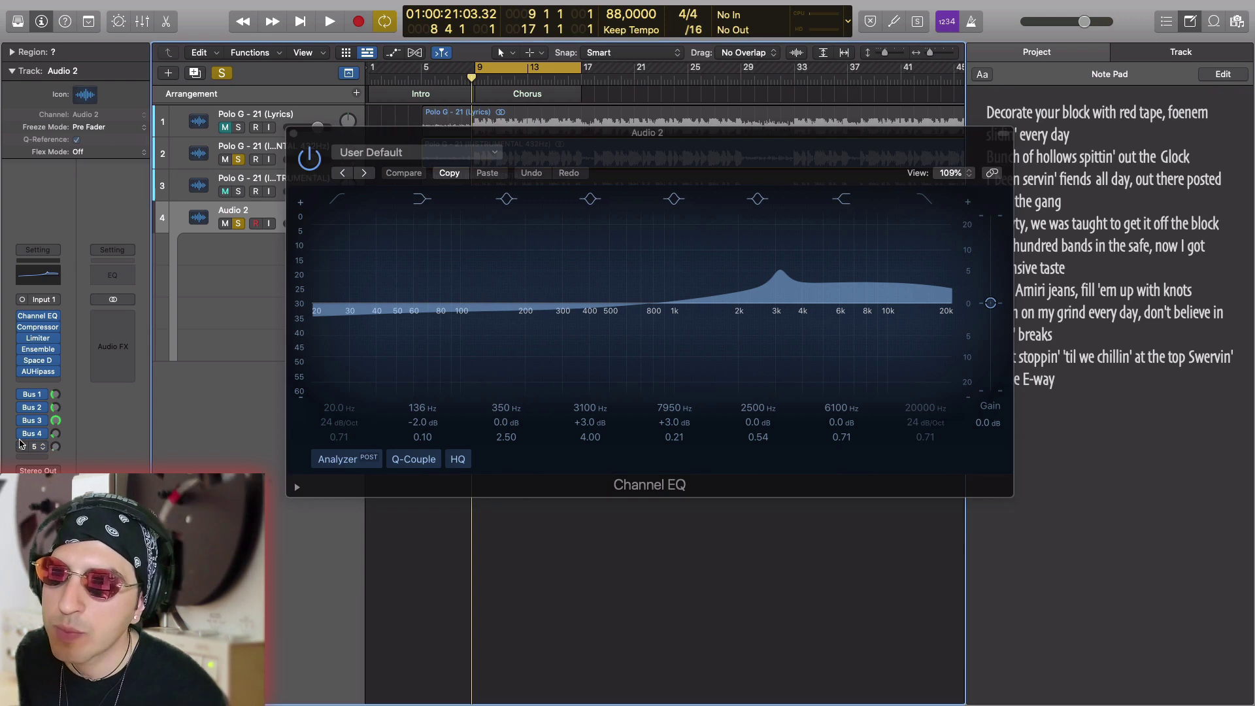
pyautogui.click(22, 434)
pyautogui.click(23, 420)
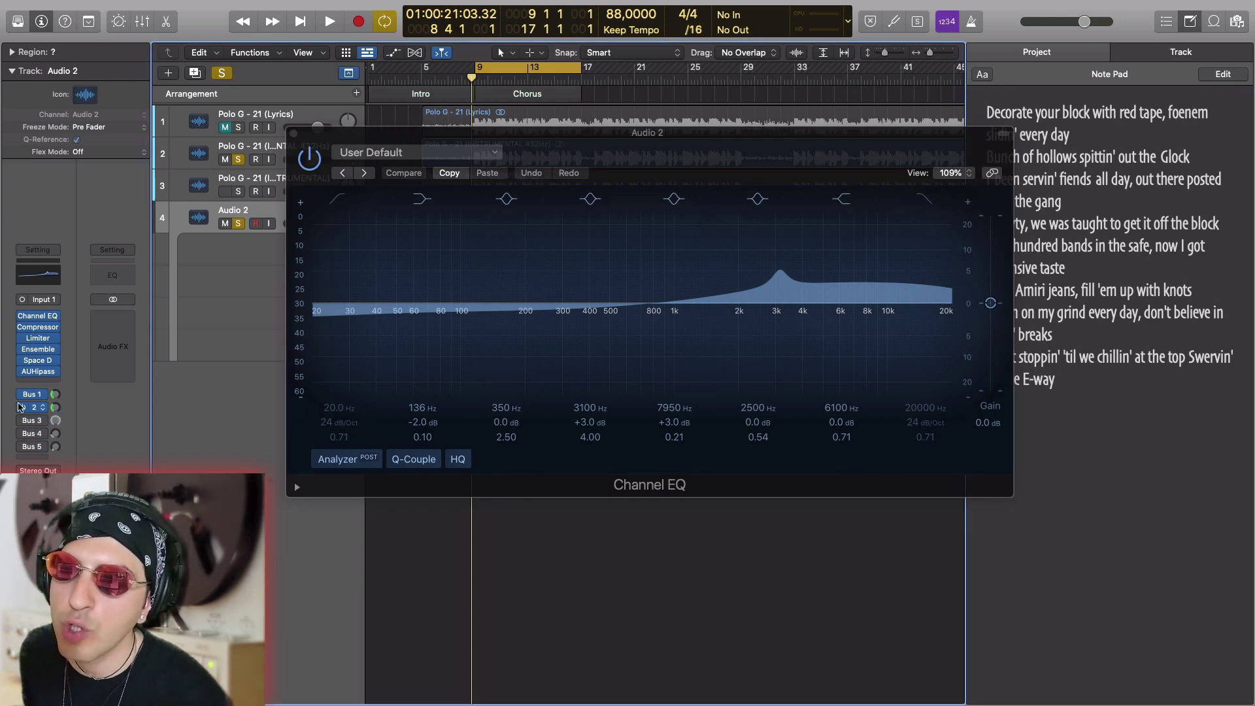
pyautogui.click(22, 407)
pyautogui.click(22, 394)
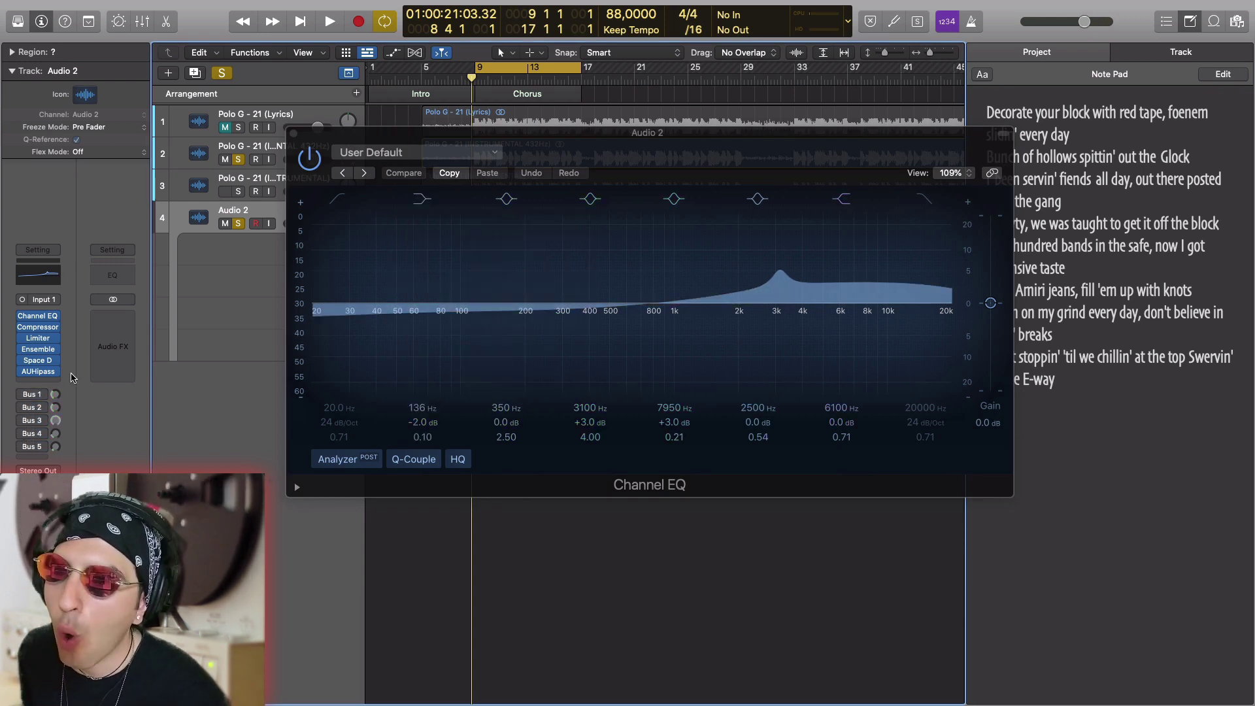
# Bypass AUHipass, Space D, Ensemble, Limiter and Compressor on Audio 2, keeping only the Channel EQ active.
pyautogui.click(22, 372)
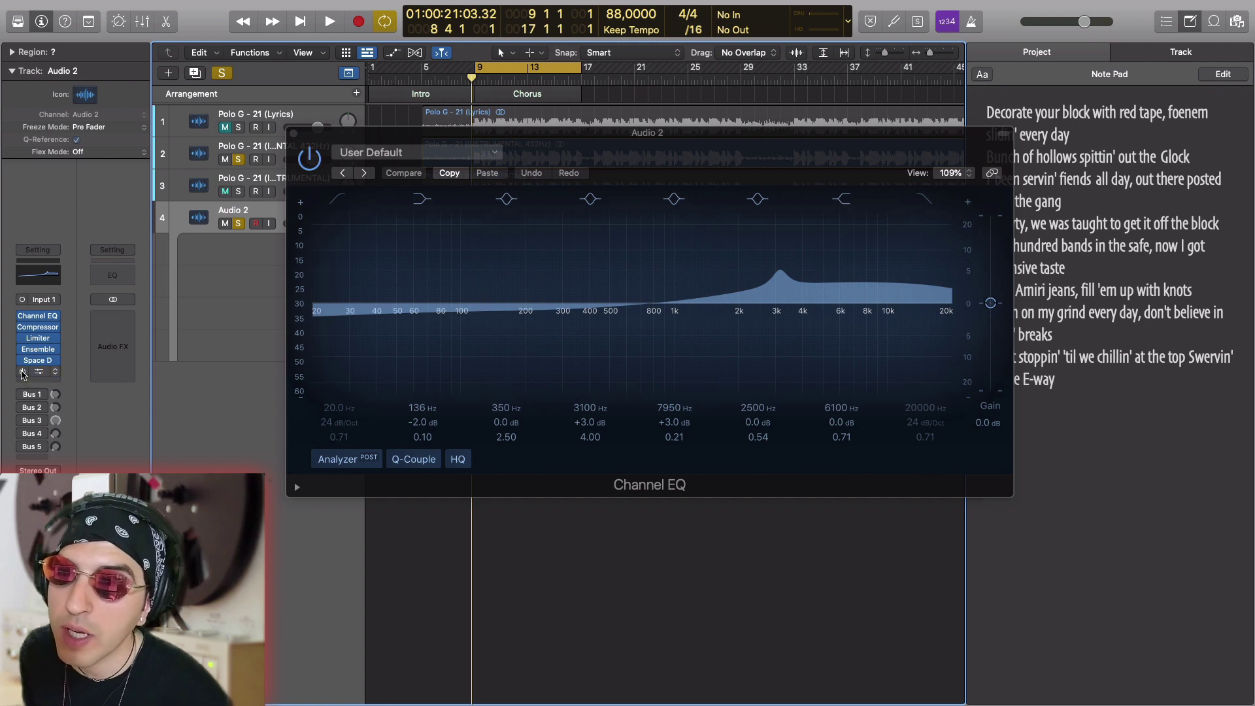
pyautogui.click(21, 364)
pyautogui.click(20, 359)
pyautogui.click(20, 360)
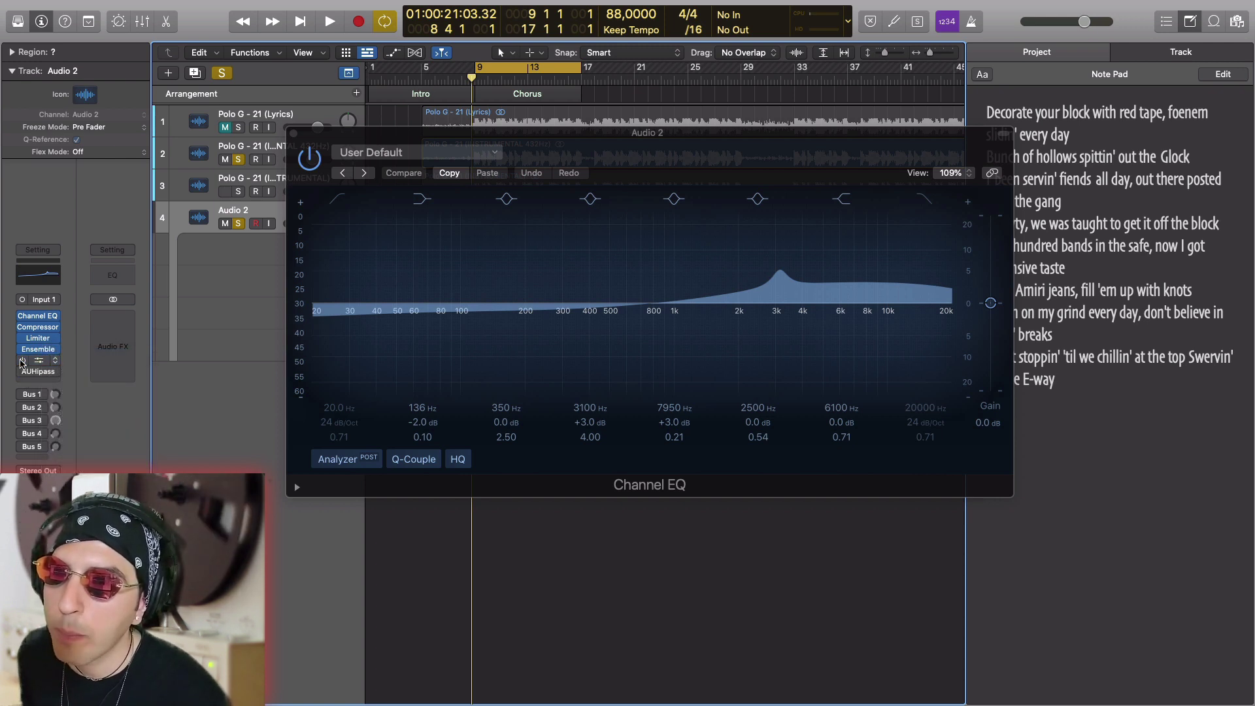
pyautogui.click(21, 349)
pyautogui.click(21, 339)
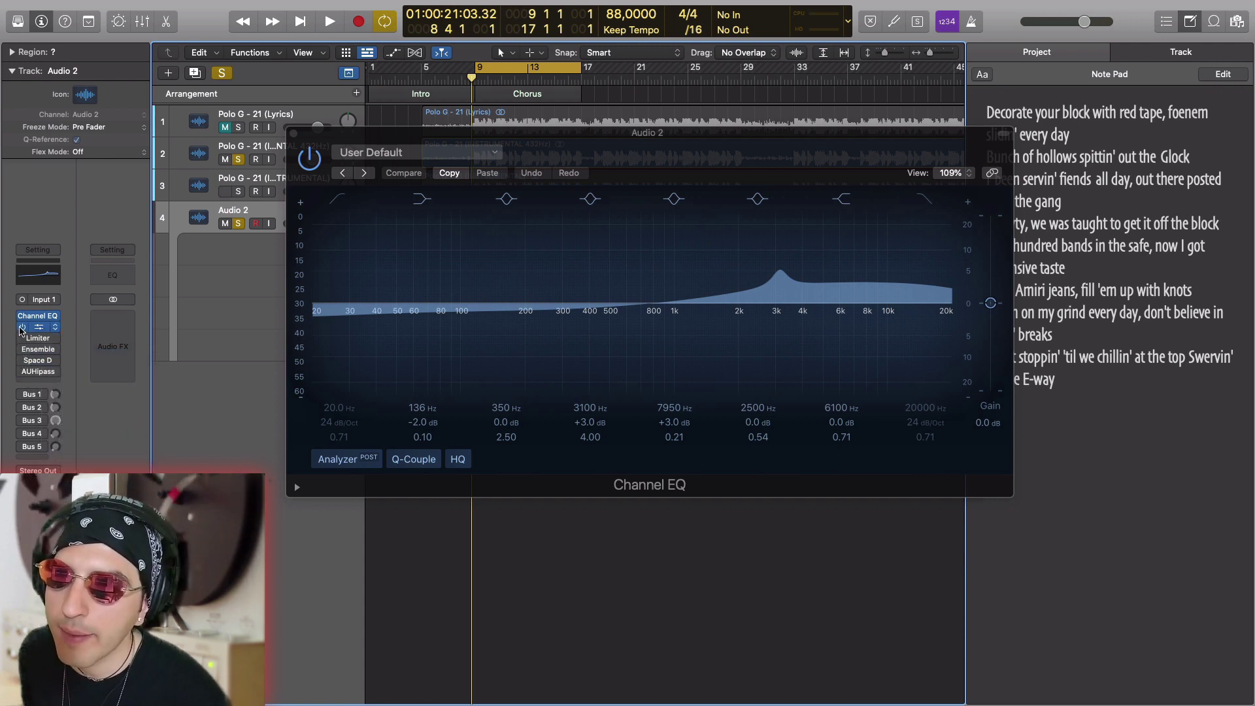
pyautogui.click(20, 327)
# Play the chorus and compare the vocal with the Channel EQ bypassed and enabled, then stop playback and close the EQ.
pyautogui.press('space')
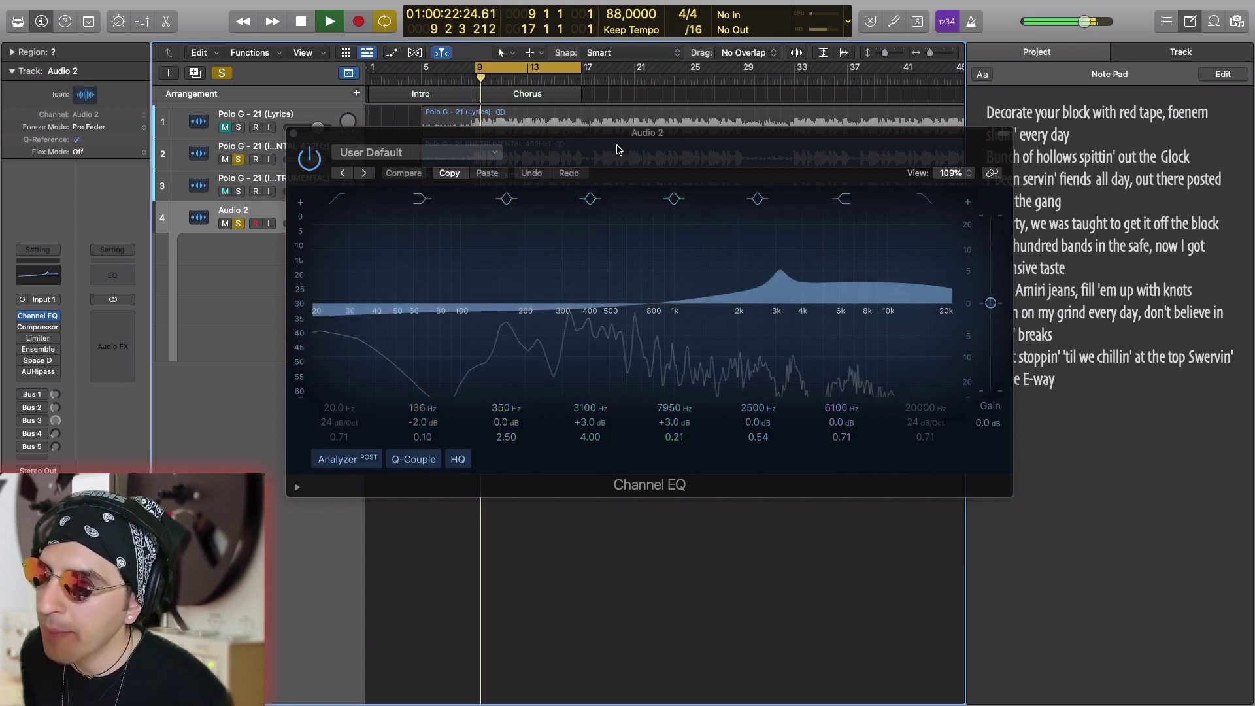
pyautogui.moveTo(615, 140); pyautogui.dragTo(605, 140)
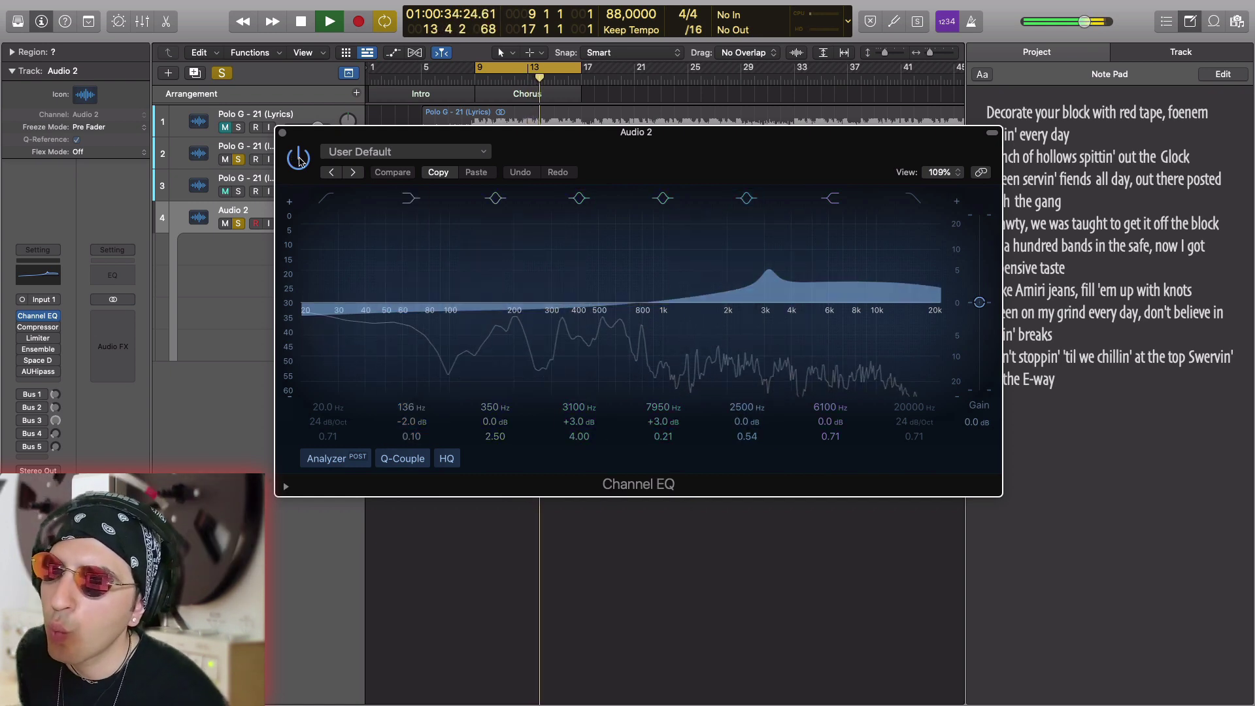
pyautogui.click(299, 159)
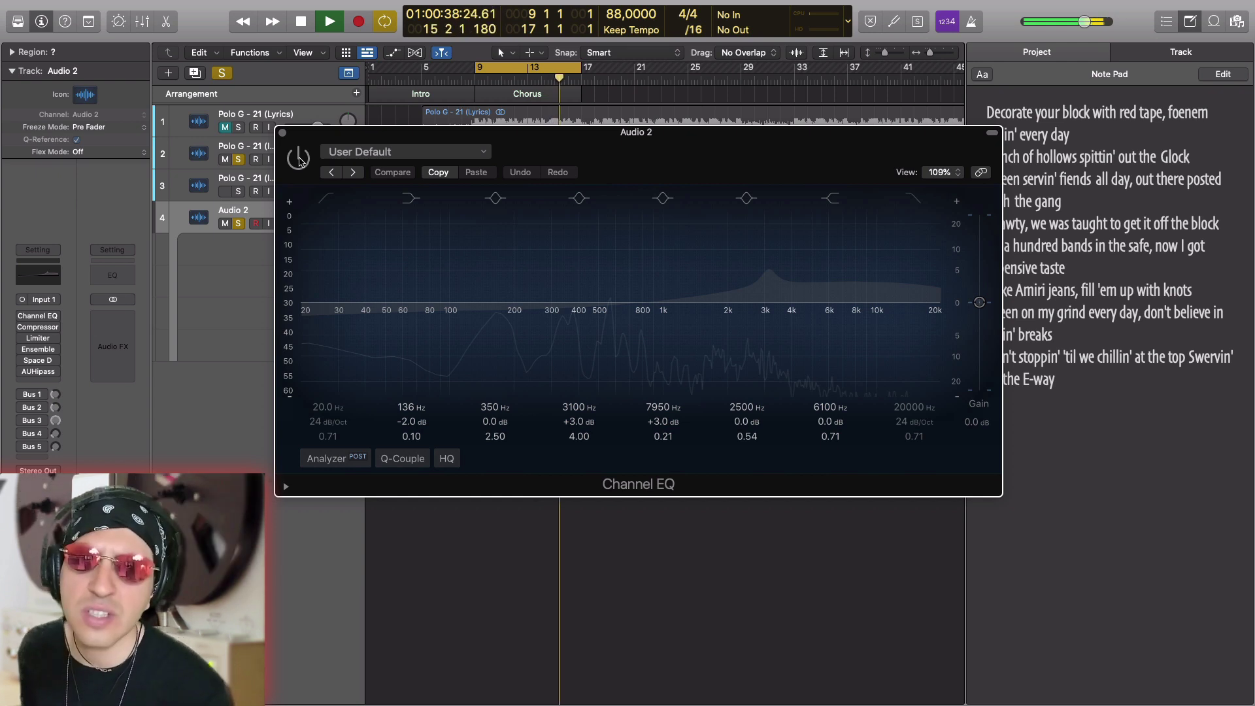
pyautogui.click(299, 159)
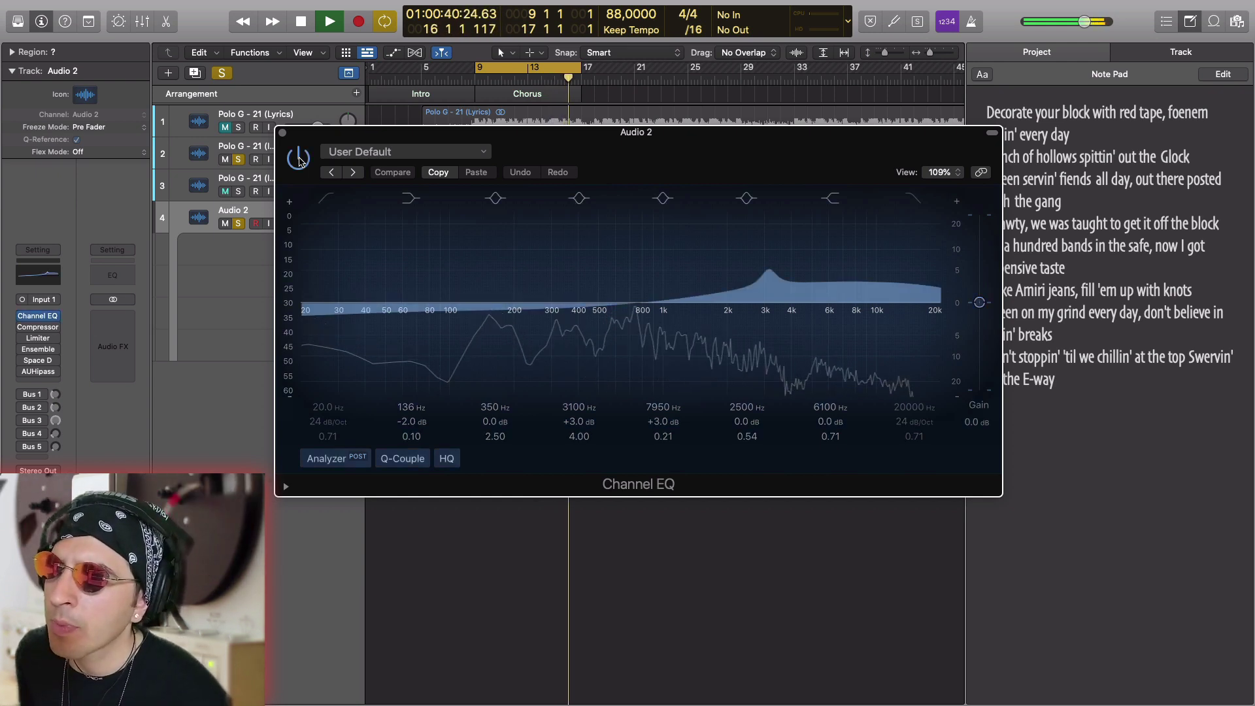
pyautogui.press('space')
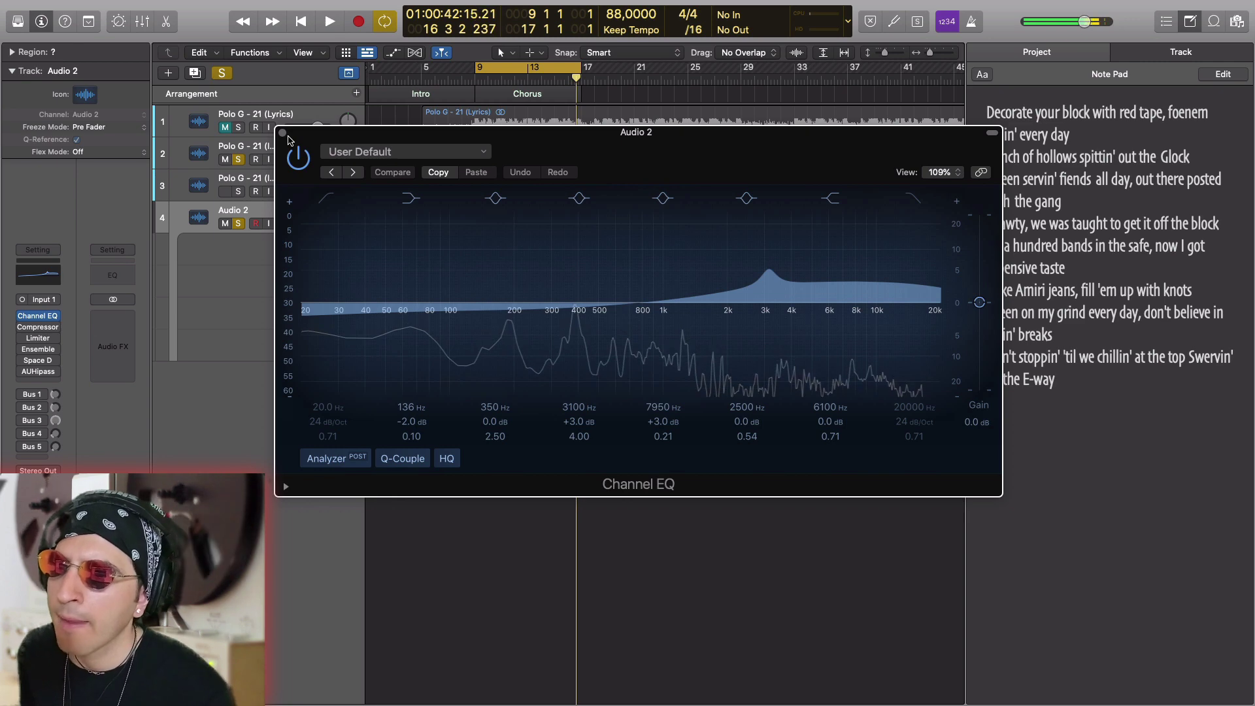
pyautogui.click(283, 133)
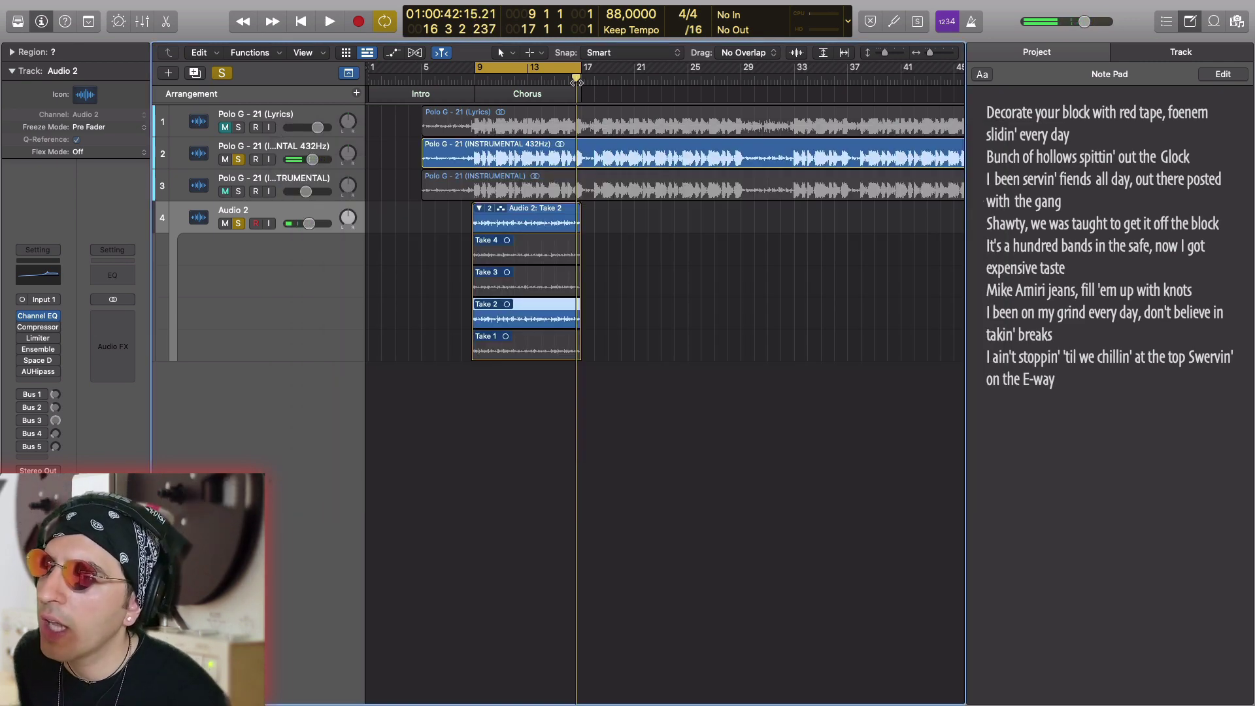
# Return the playhead to bar 9, reopen Audio 2's Channel EQ to review its settings and Voice presets, and close it.
pyautogui.moveTo(576, 78); pyautogui.dragTo(471, 83)
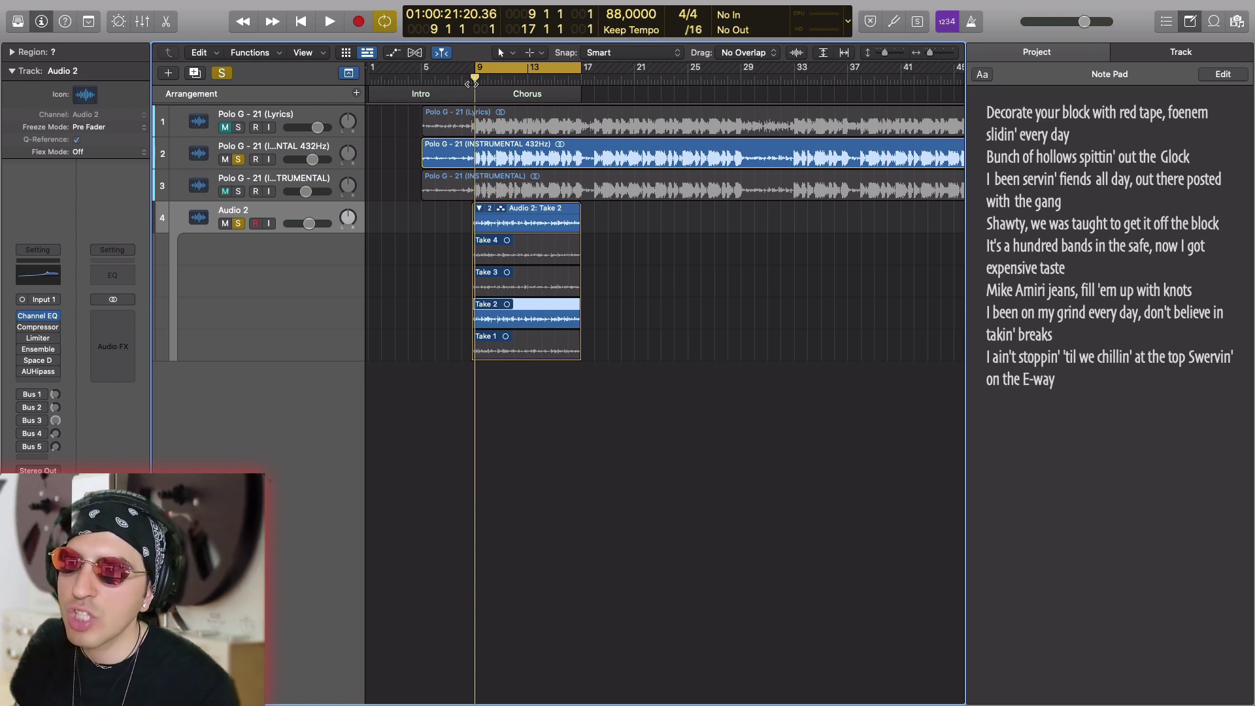
pyautogui.click(37, 316)
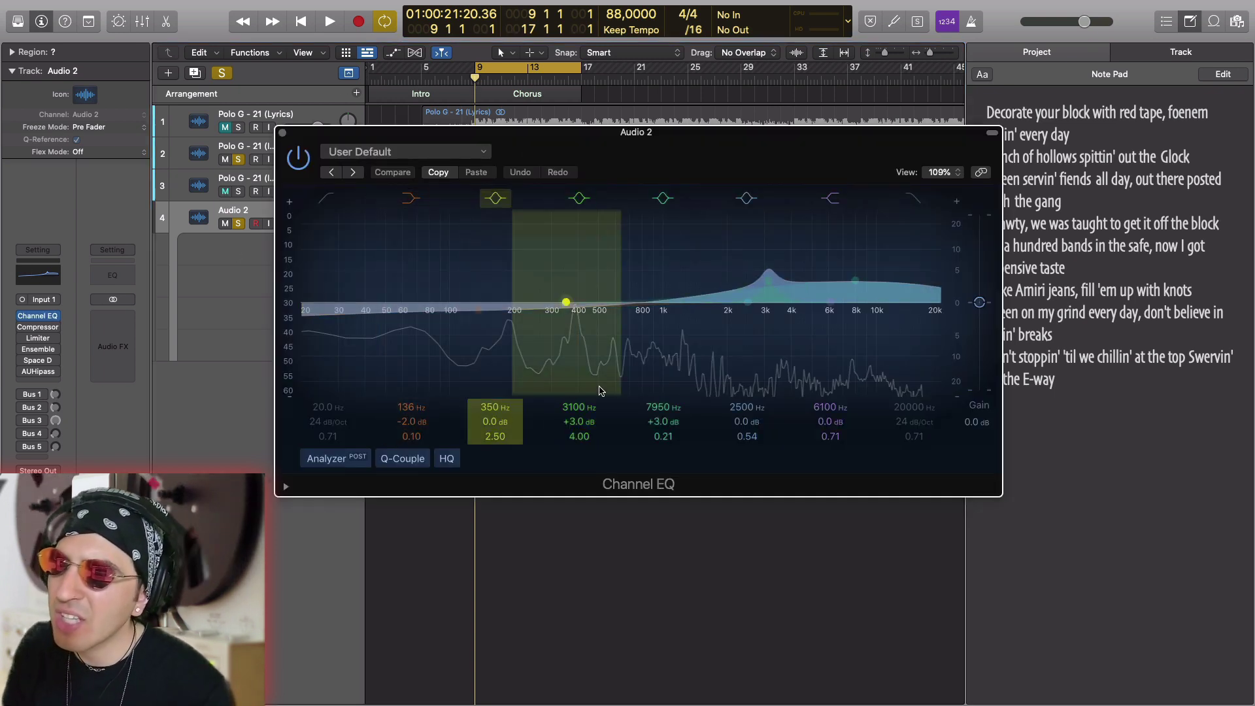
pyautogui.click(410, 153)
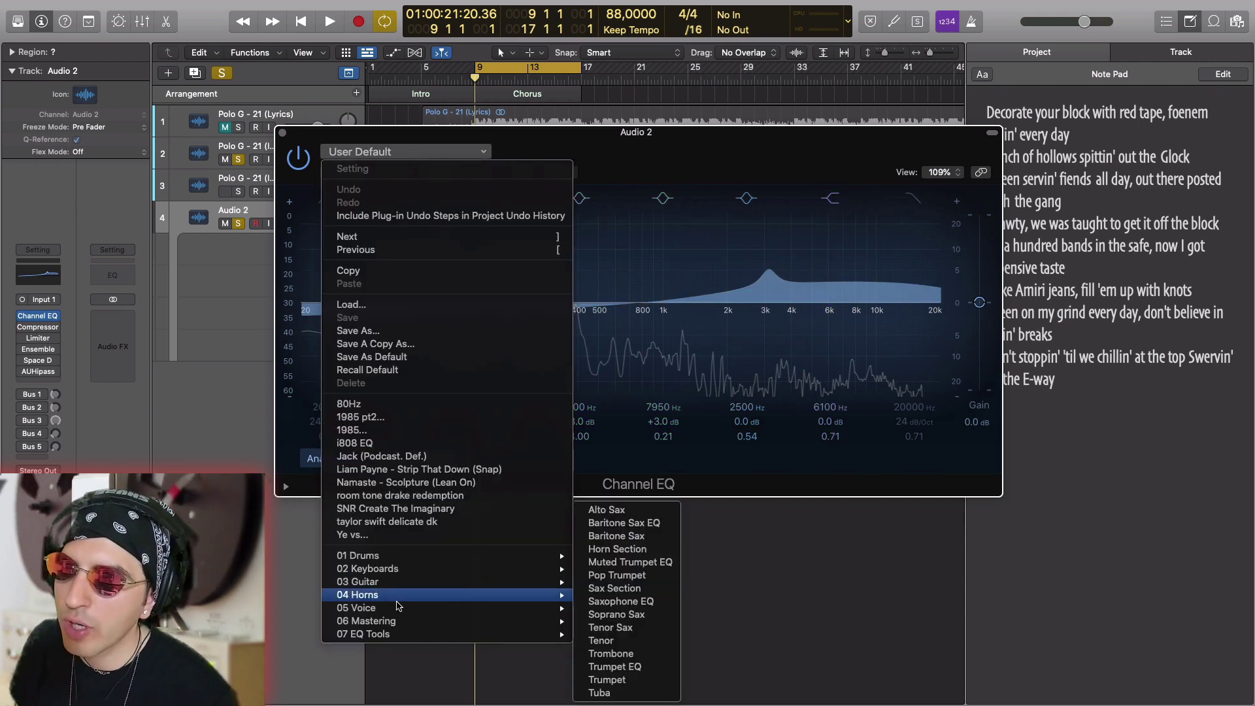
pyautogui.moveTo(426, 609)
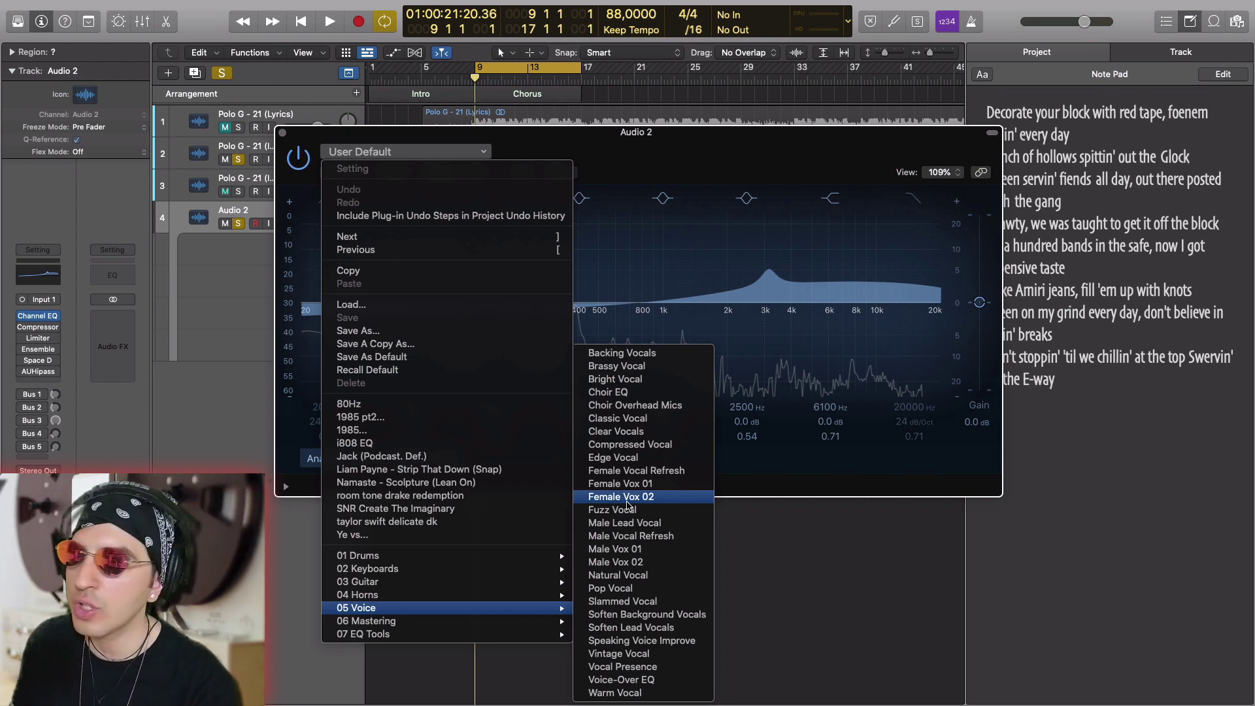
pyautogui.click(768, 154)
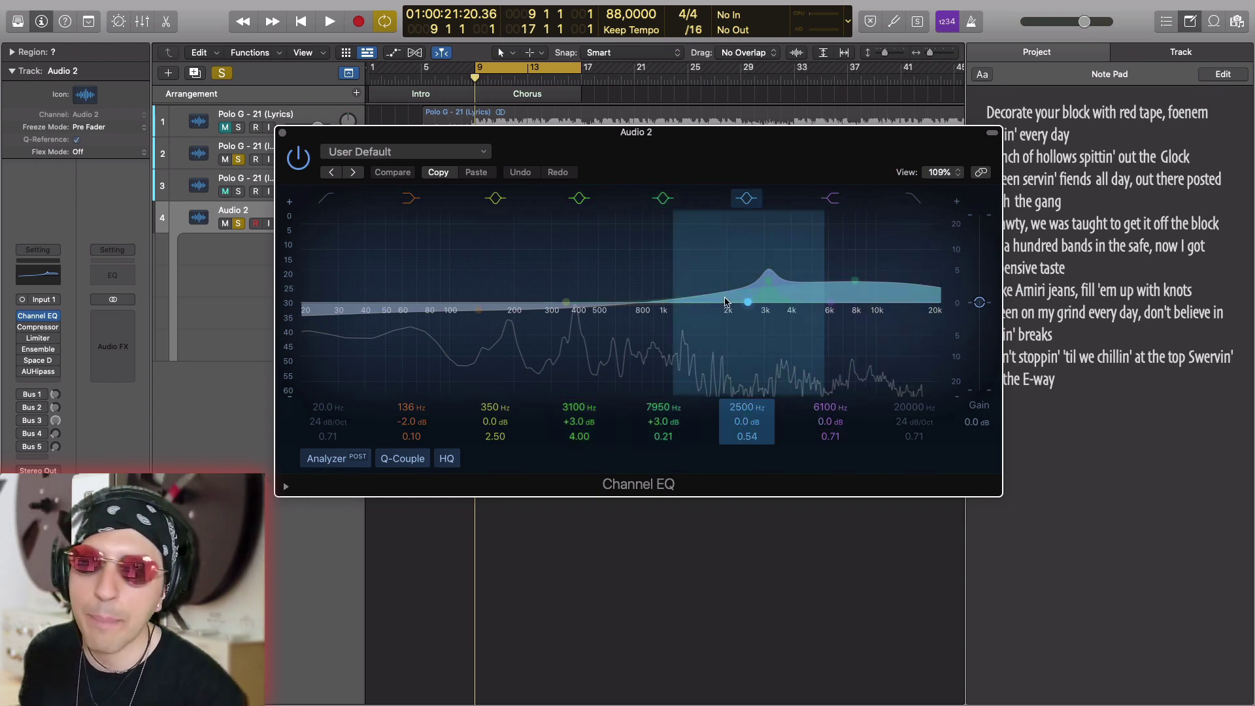
pyautogui.click(283, 133)
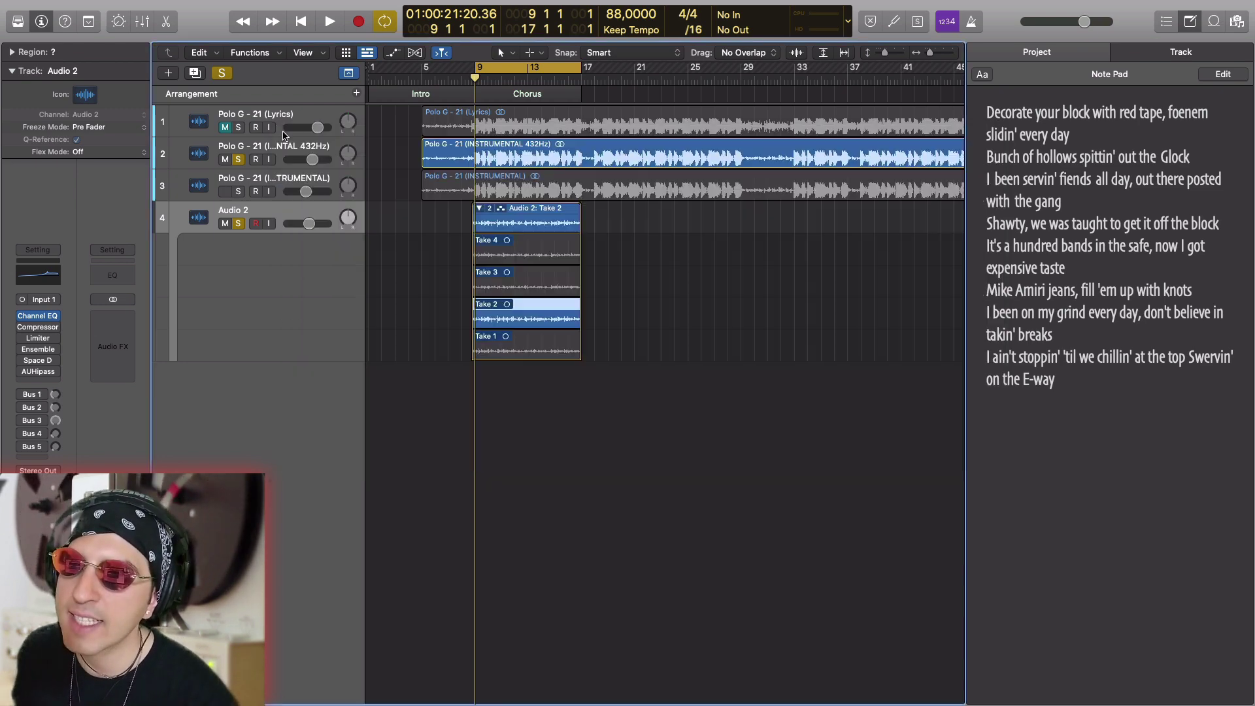
# Enable the Compressor on Audio 2 and open its window, placing it below the upper tracks.
pyautogui.click(23, 327)
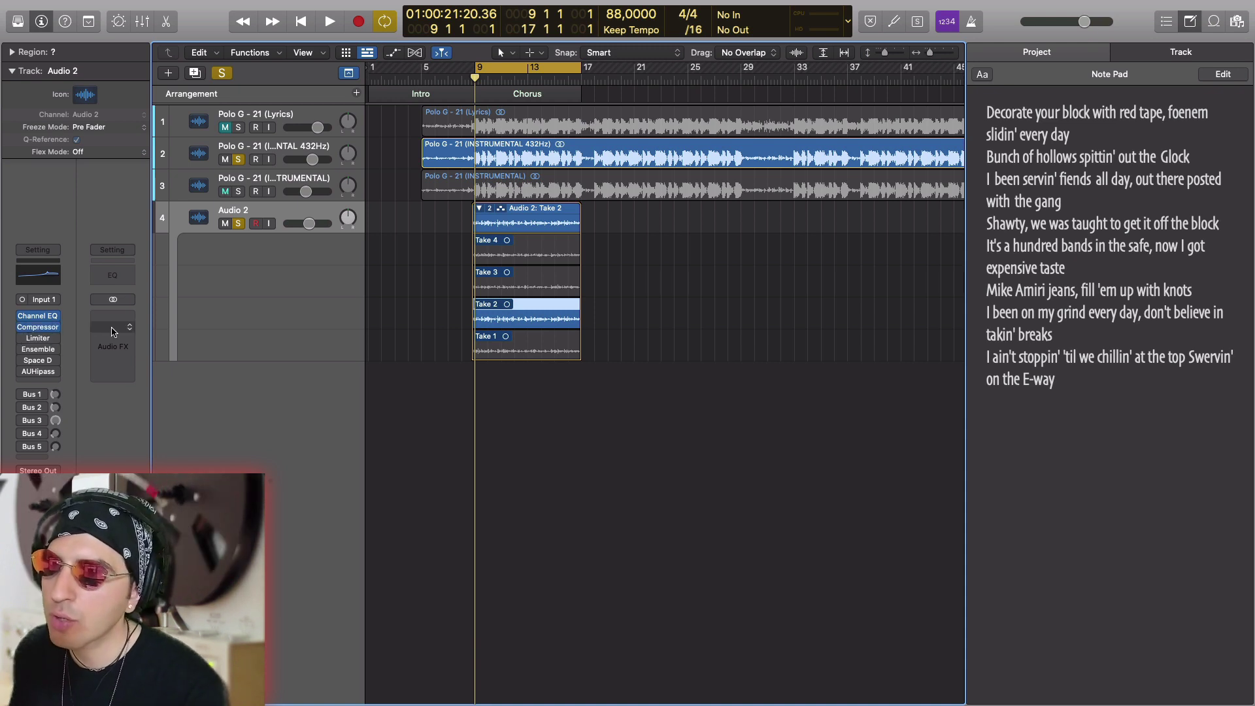
pyautogui.click(32, 327)
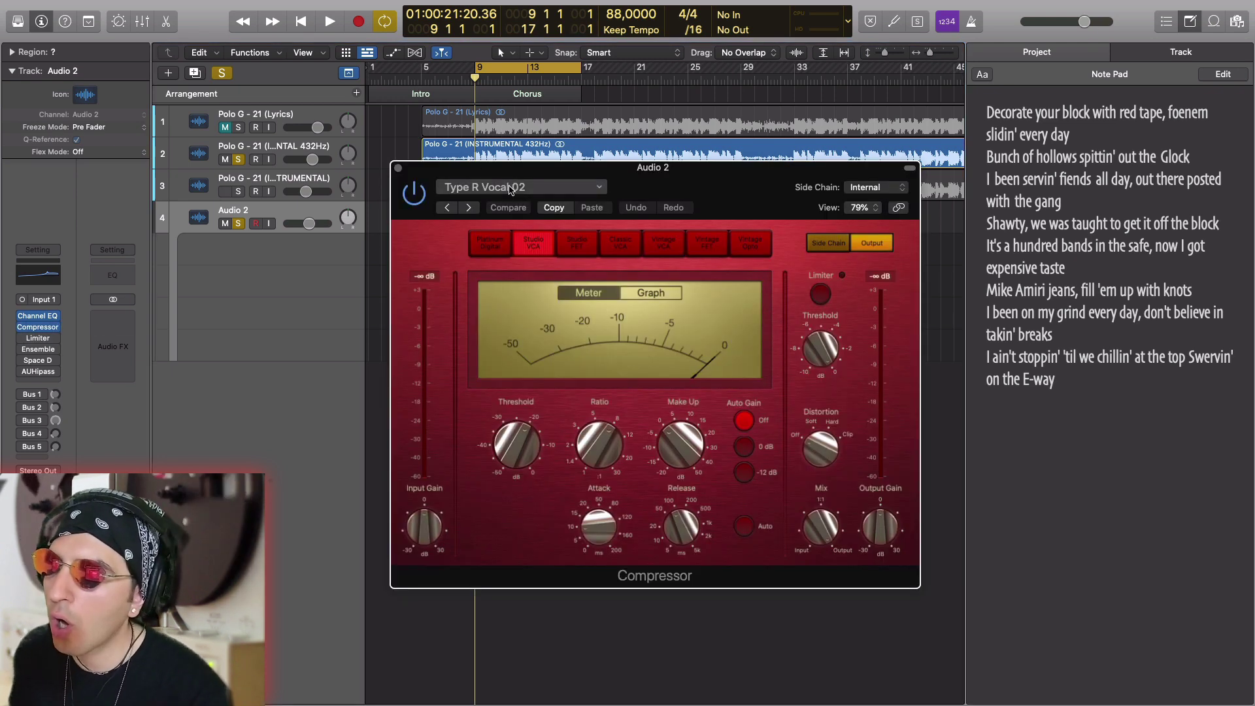
pyautogui.moveTo(510, 174); pyautogui.dragTo(512, 217)
# Play the chorus through the Compressor's Type R Vocal 02 setting and examine its preset list and Studio VCA controls.
pyautogui.press('space')
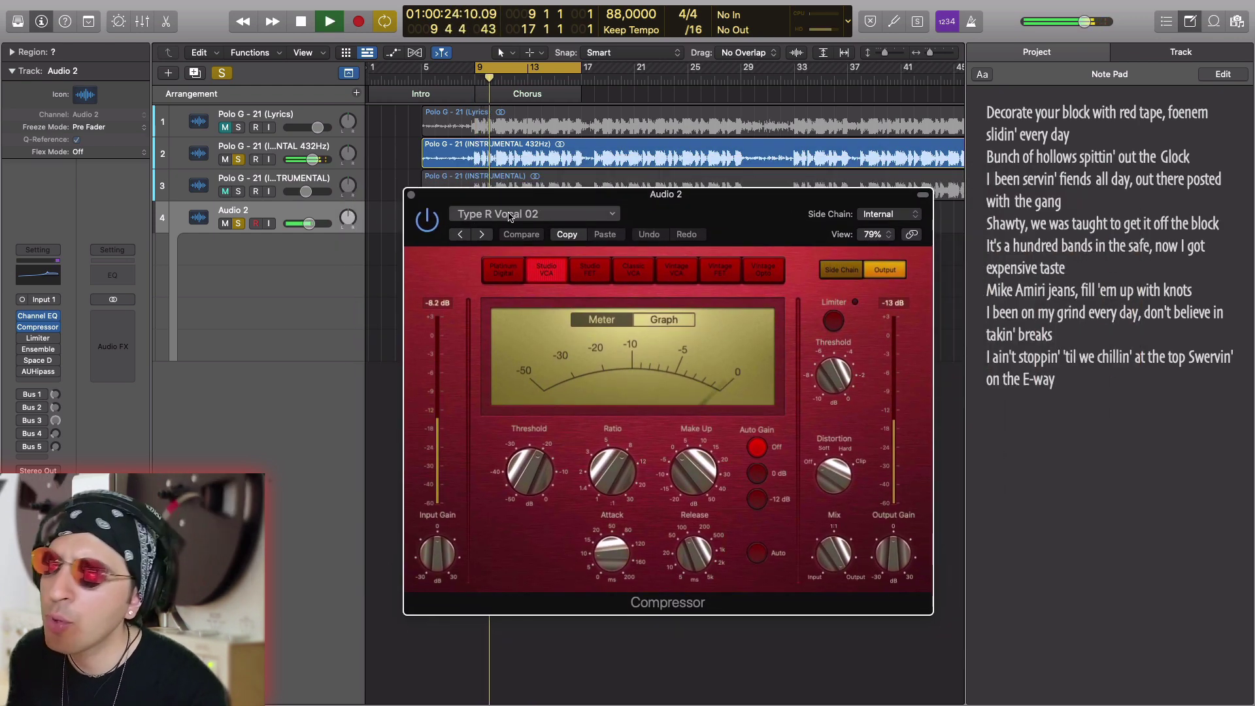
pyautogui.click(510, 214)
pyautogui.click(613, 199)
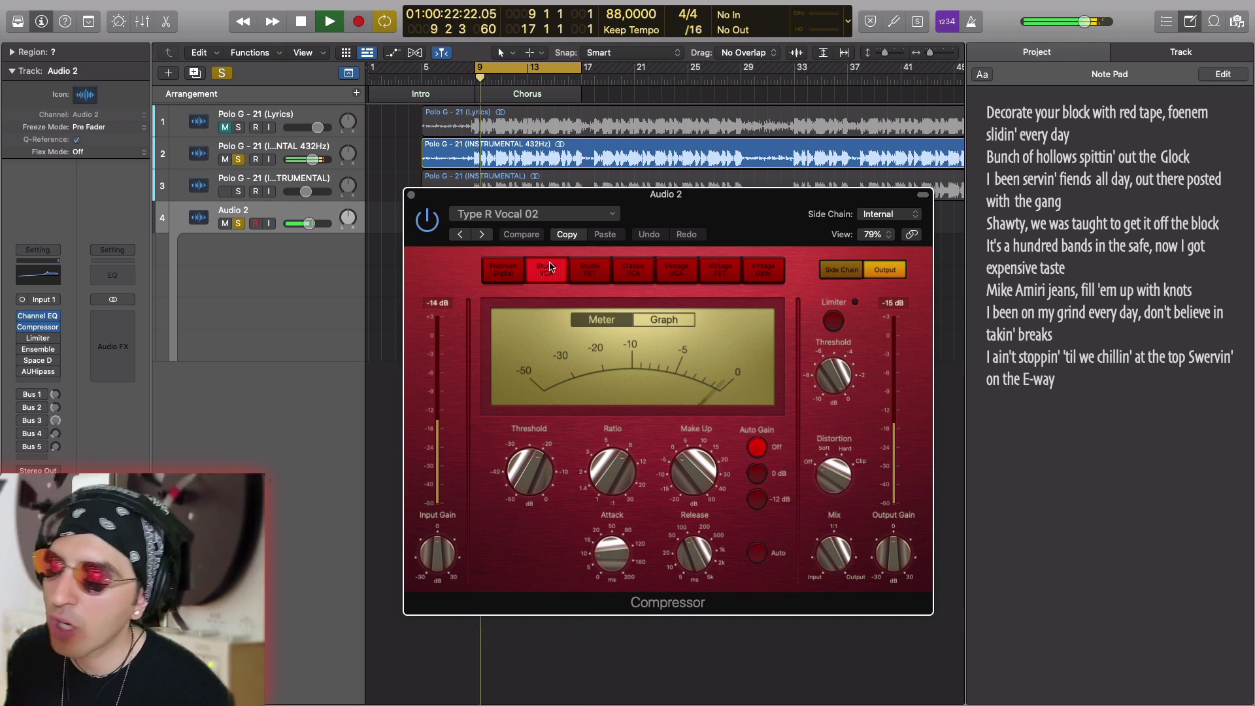
pyautogui.press('space')
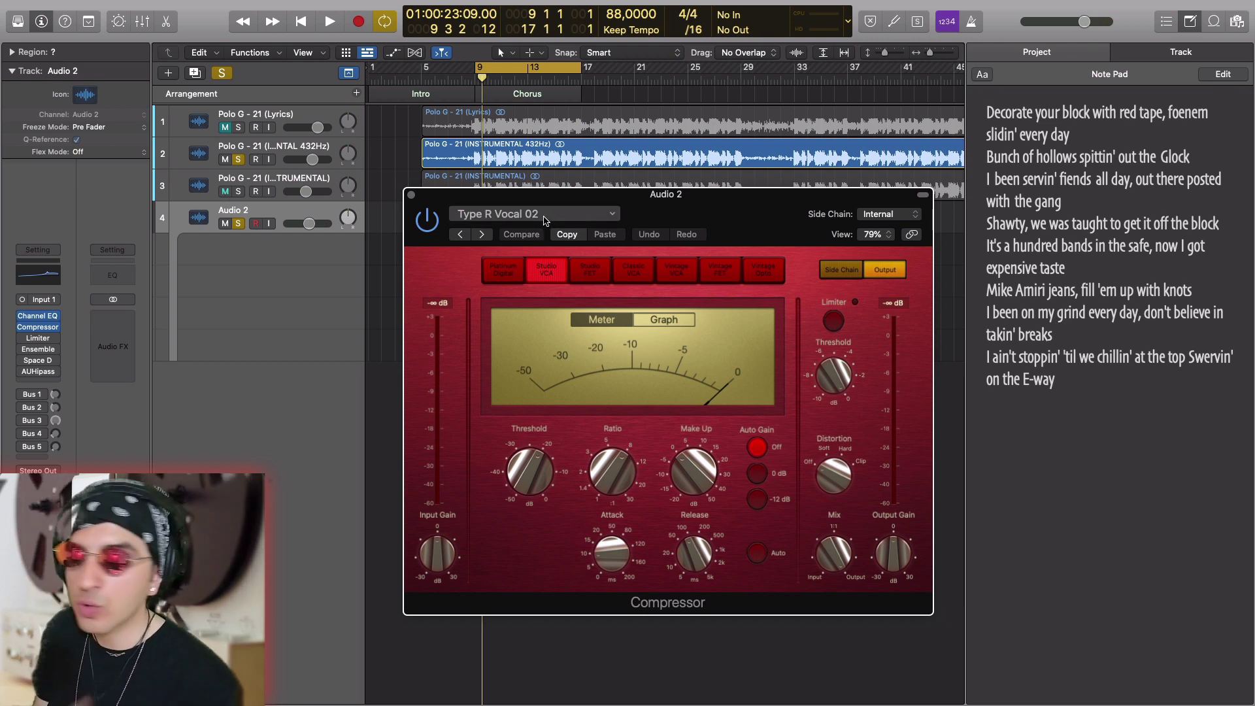
pyautogui.press('space')
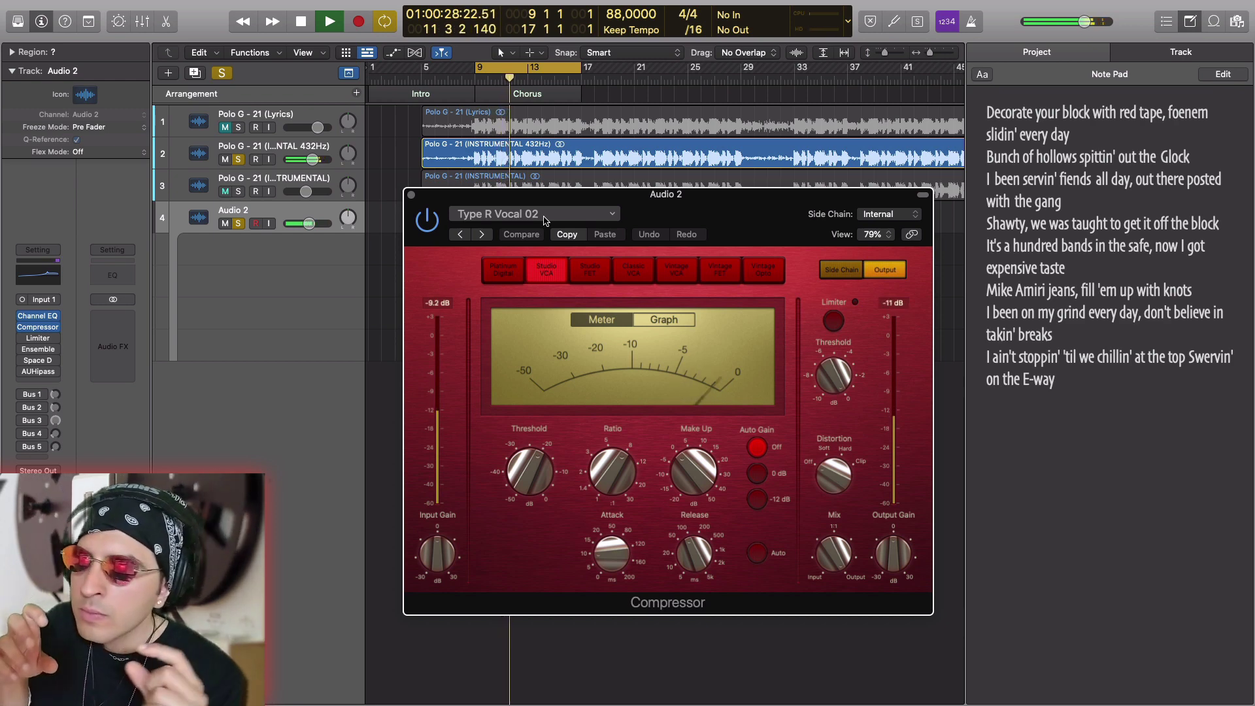
# Replay the chorus through the Compressor, examine its Threshold and Ratio controls, and stop playback and close the Compressor.
pyautogui.press('space')
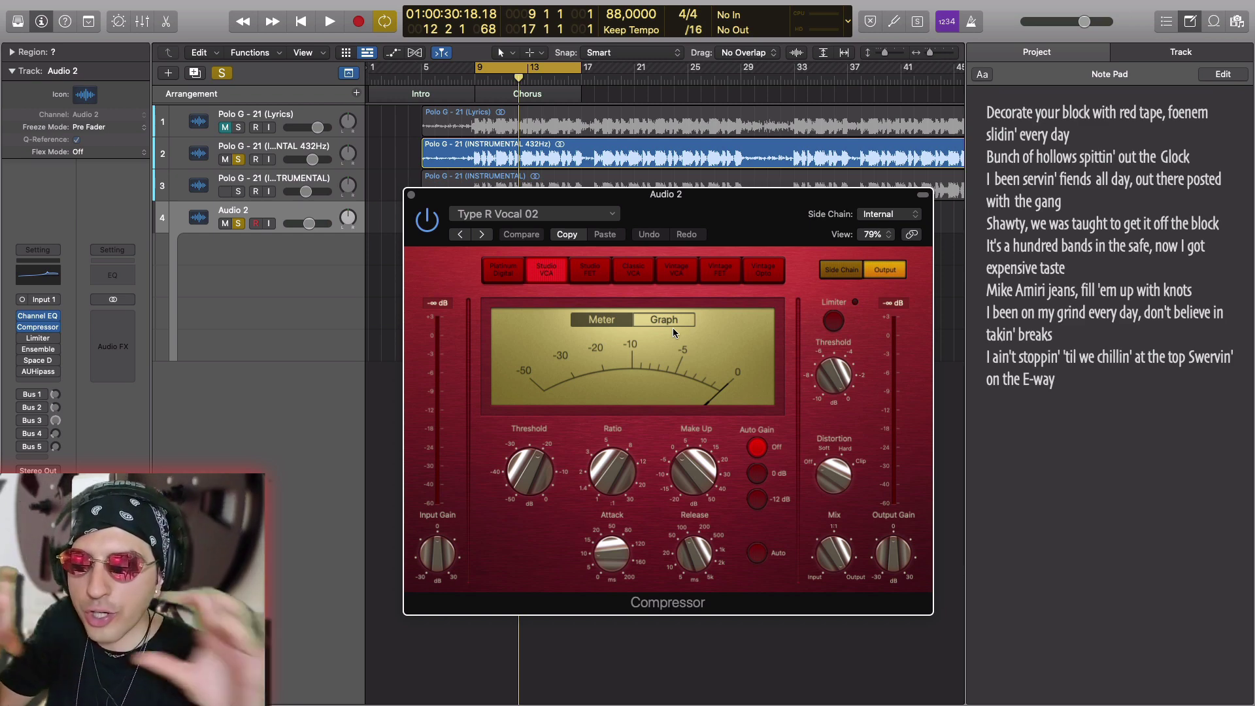
pyautogui.press('space')
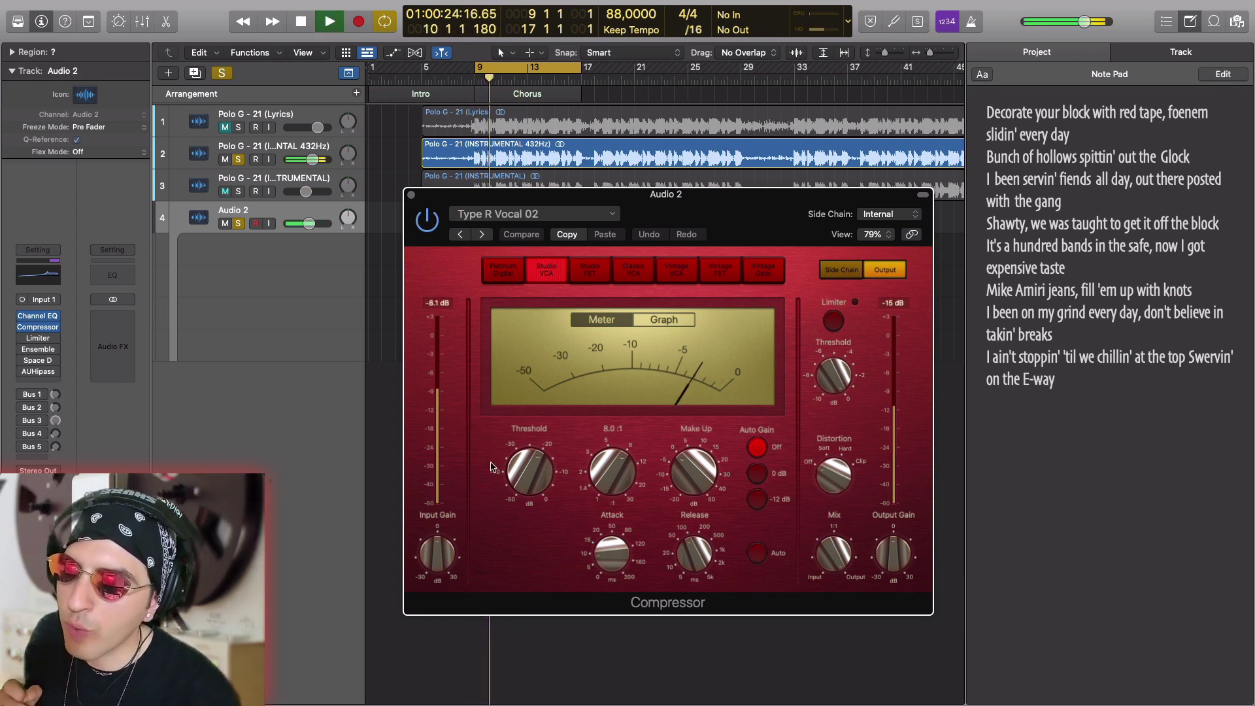
pyautogui.moveTo(523, 466)
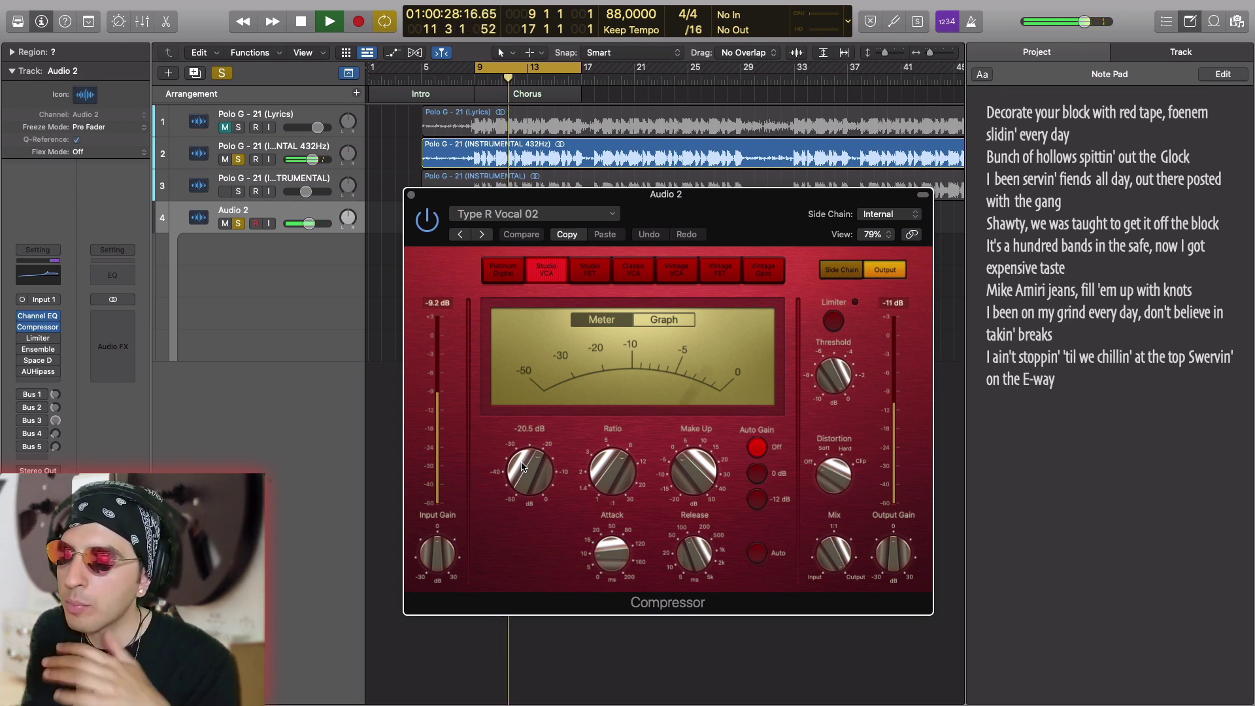
pyautogui.moveTo(615, 471)
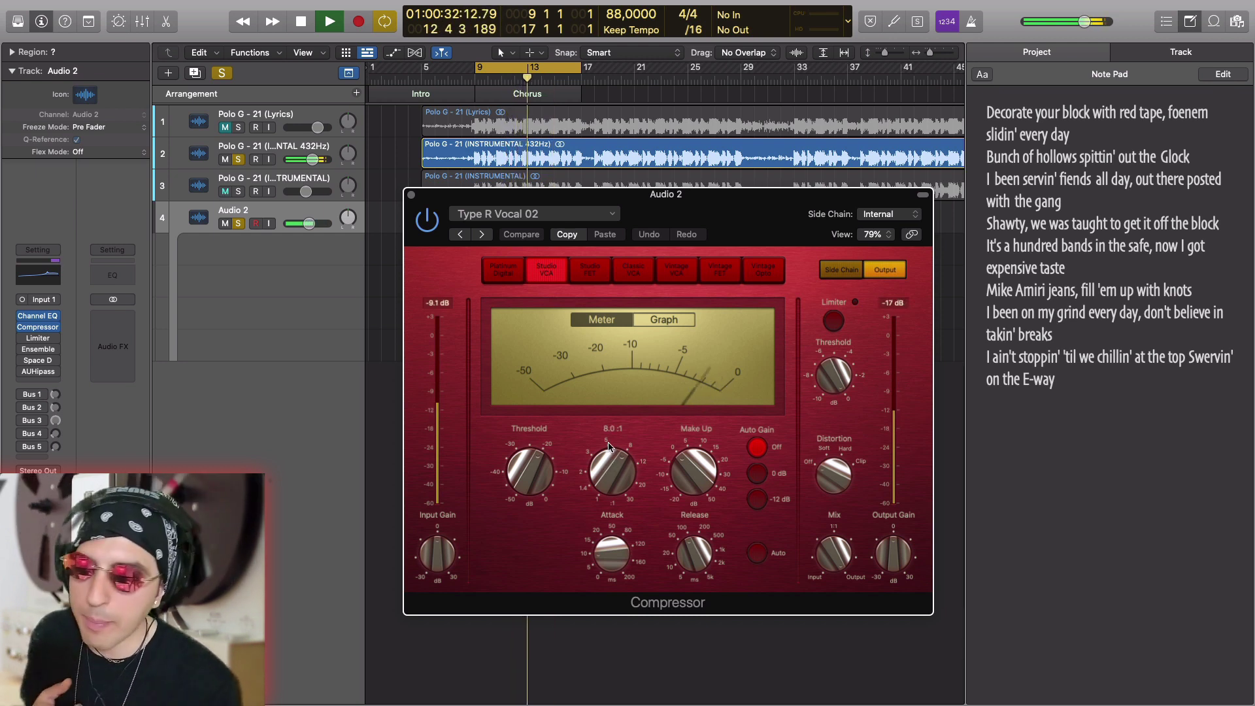
pyautogui.press('space')
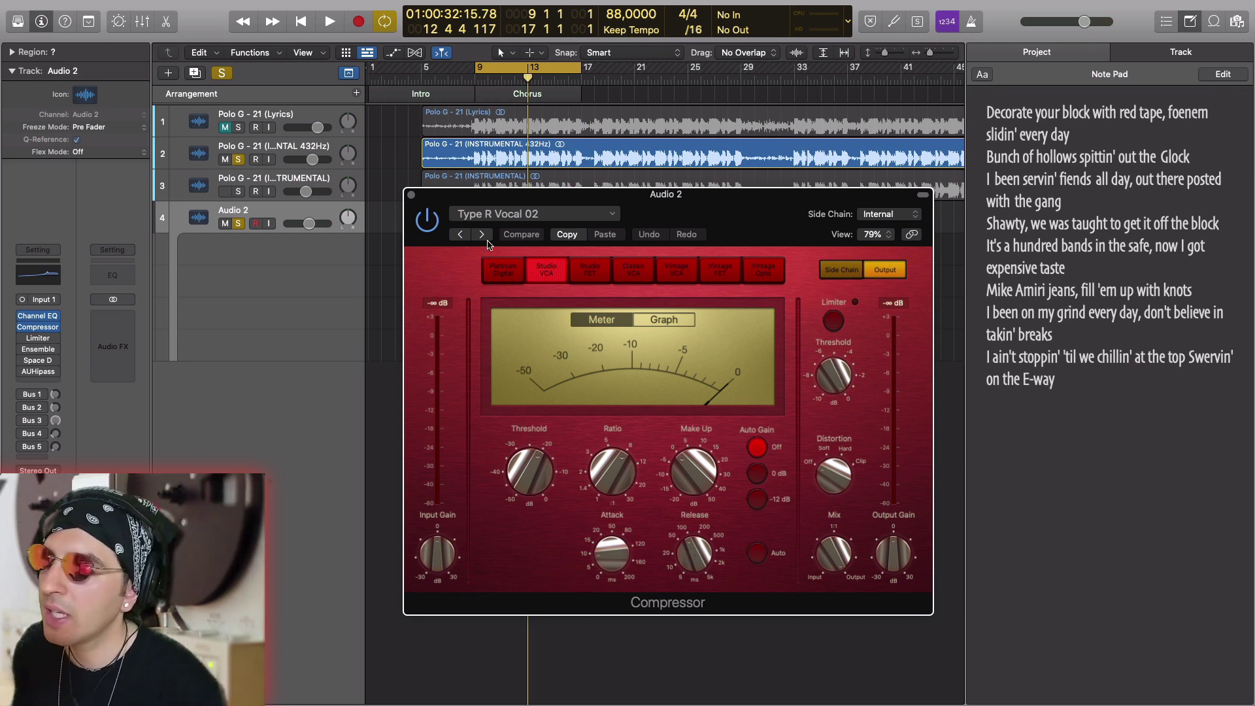
pyautogui.moveTo(487, 206); pyautogui.dragTo(449, 200)
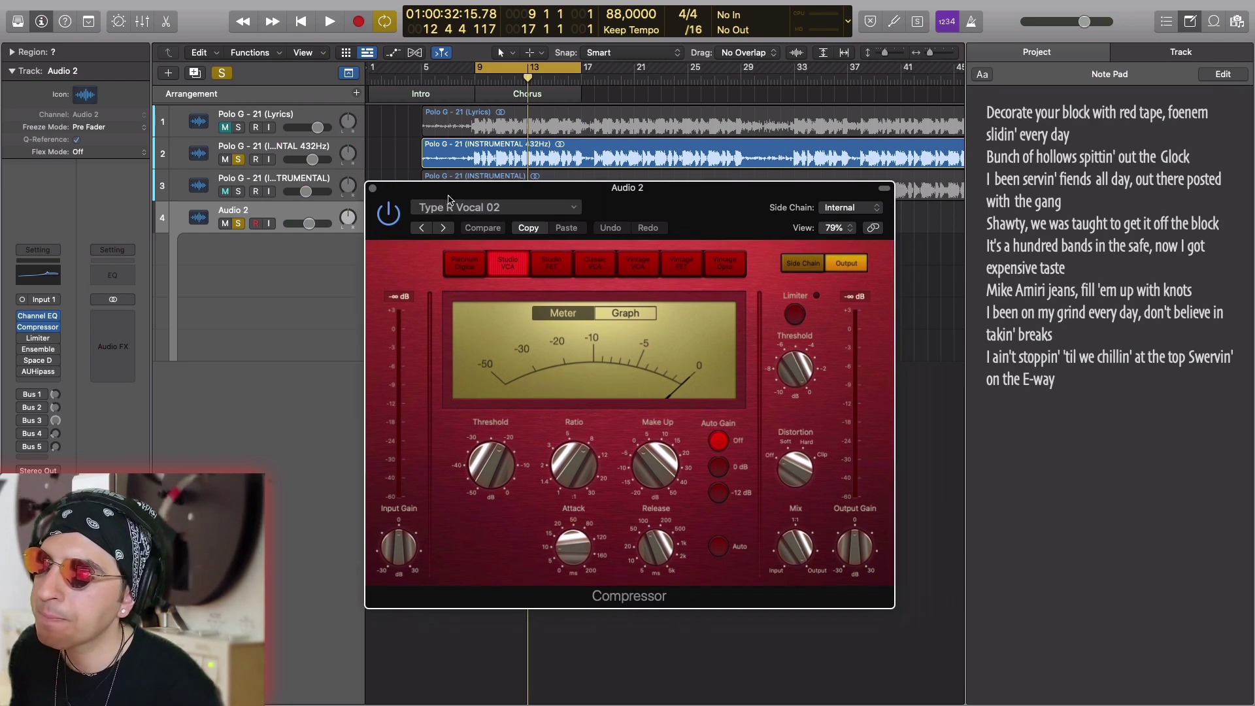
pyautogui.click(372, 190)
# Enable the Limiter on Audio 2, open its window below the upper tracks, and play the chorus.
pyautogui.press('space')
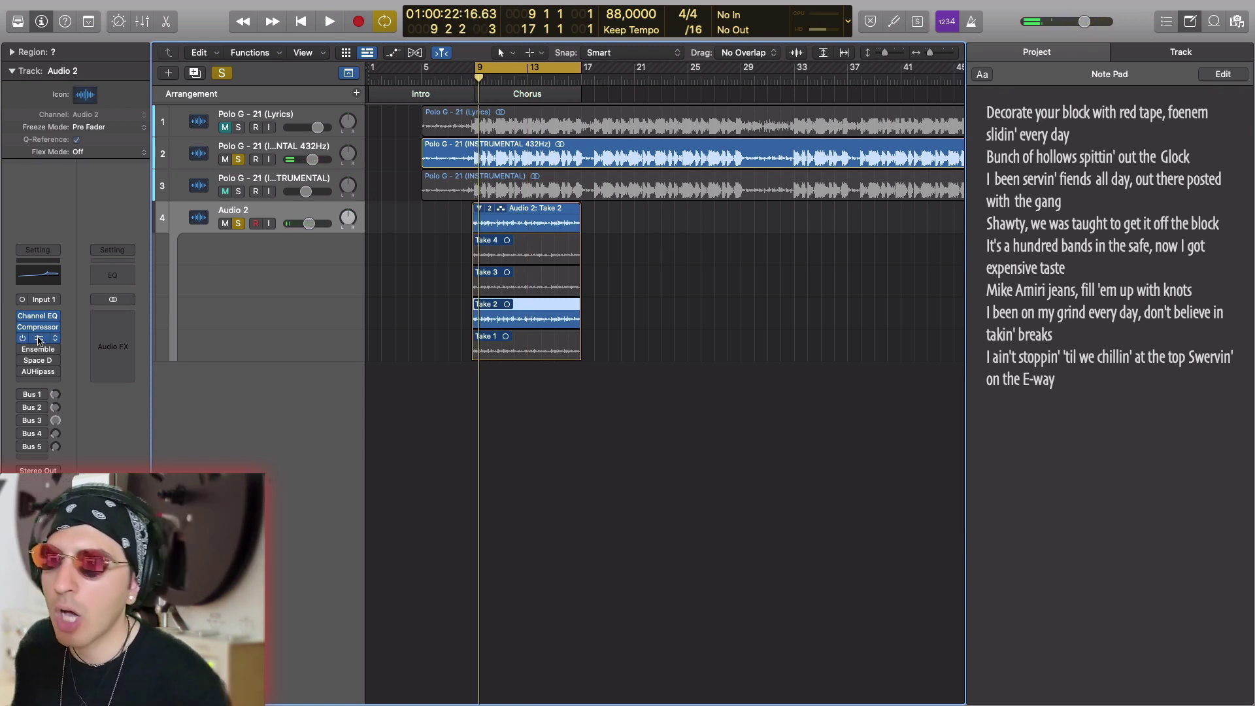
pyautogui.click(39, 340)
pyautogui.press('space')
pyautogui.moveTo(539, 169); pyautogui.dragTo(528, 238)
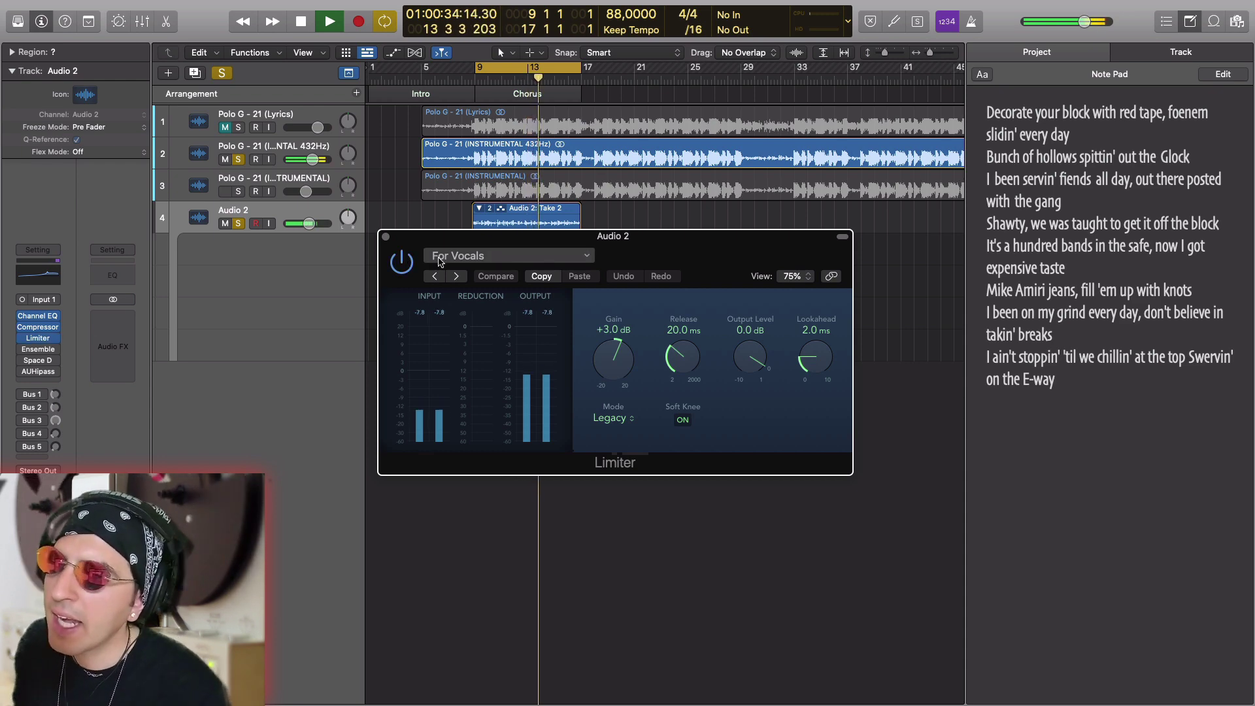
# Examine the Limiter's factory presets, keeping For Vocals, and close its window and stop playback near bar 9.
pyautogui.click(431, 256)
pyautogui.moveTo(666, 529)
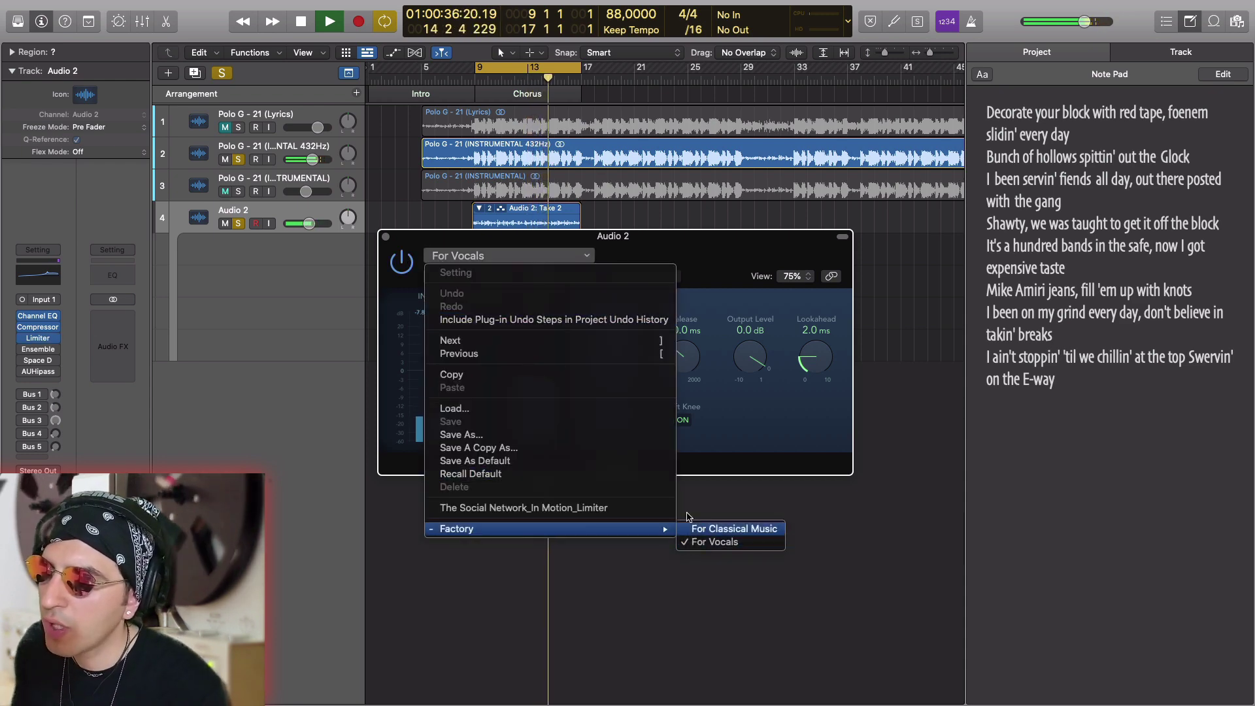
pyautogui.click(692, 249)
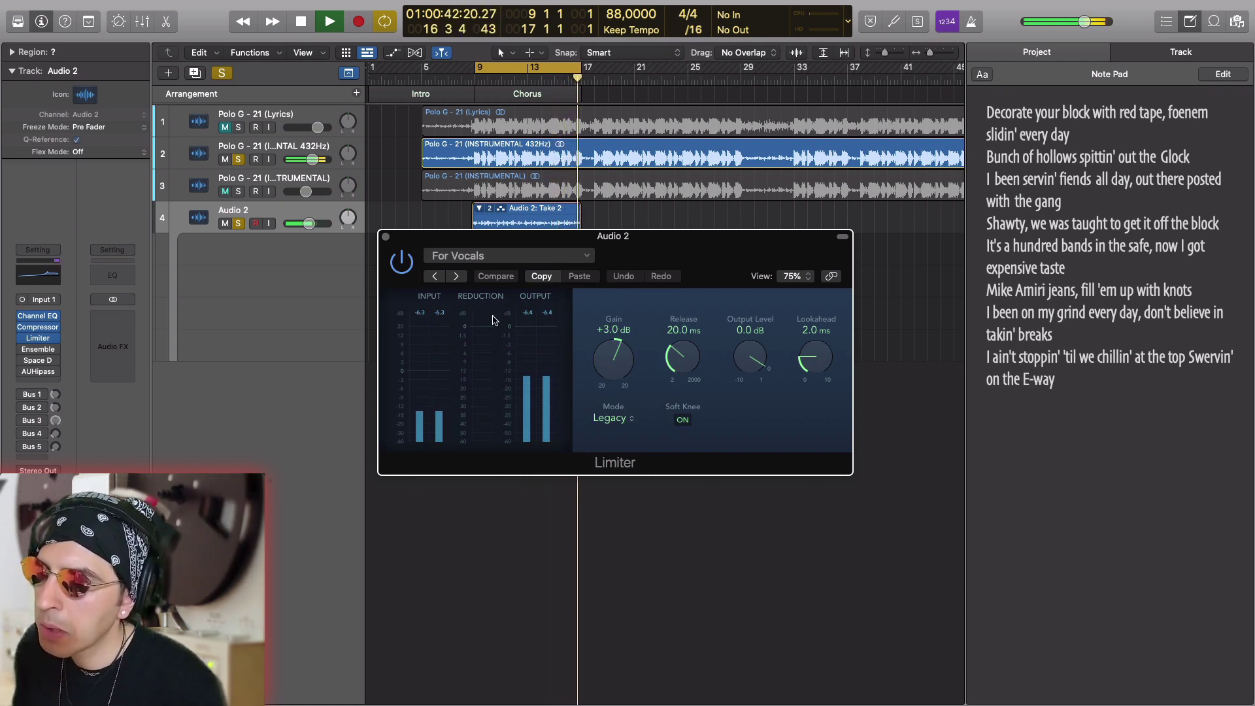
pyautogui.click(385, 237)
pyautogui.press('space')
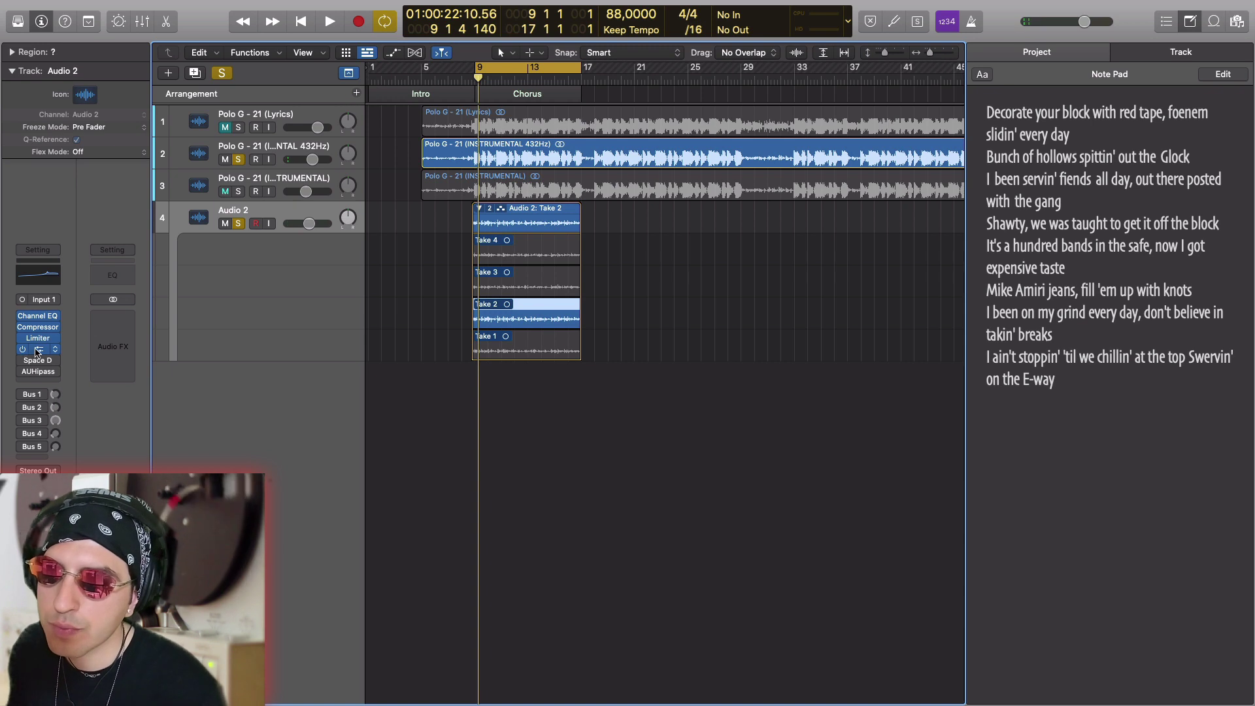
# Enable the Ensemble on Audio 2, open its window, and play part of the chorus through it.
pyautogui.press('space')
pyautogui.click(40, 349)
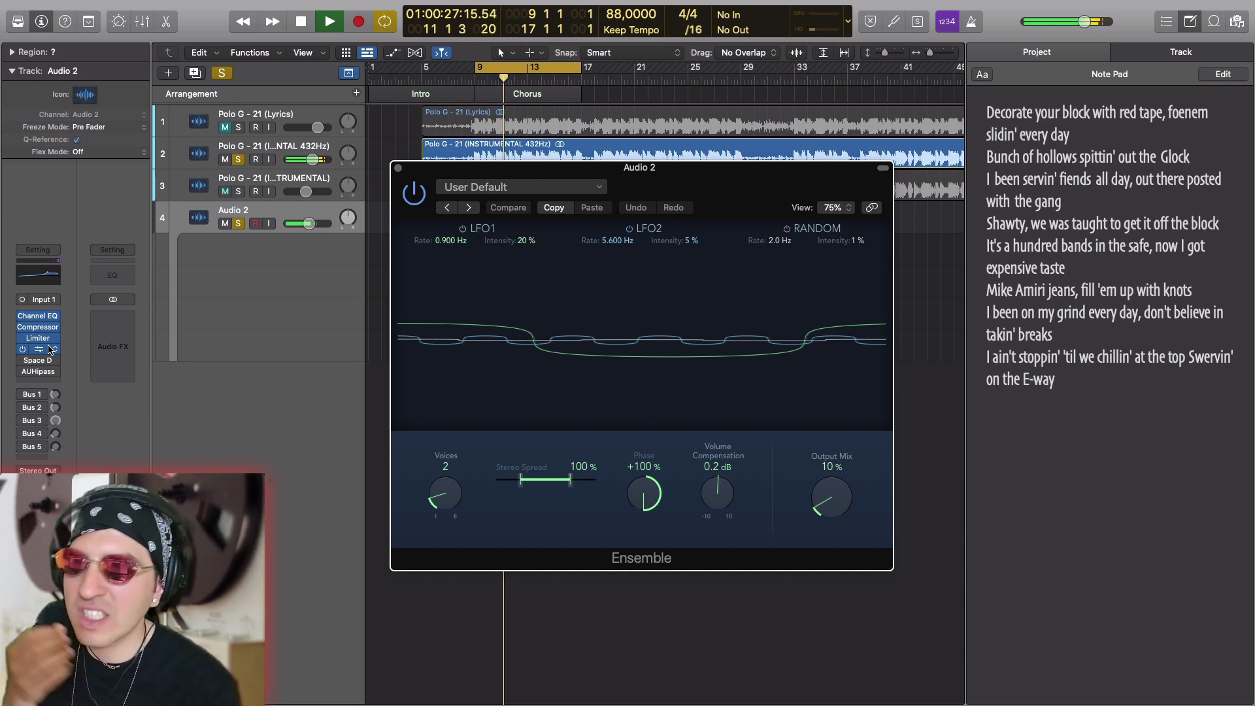
pyautogui.press('space')
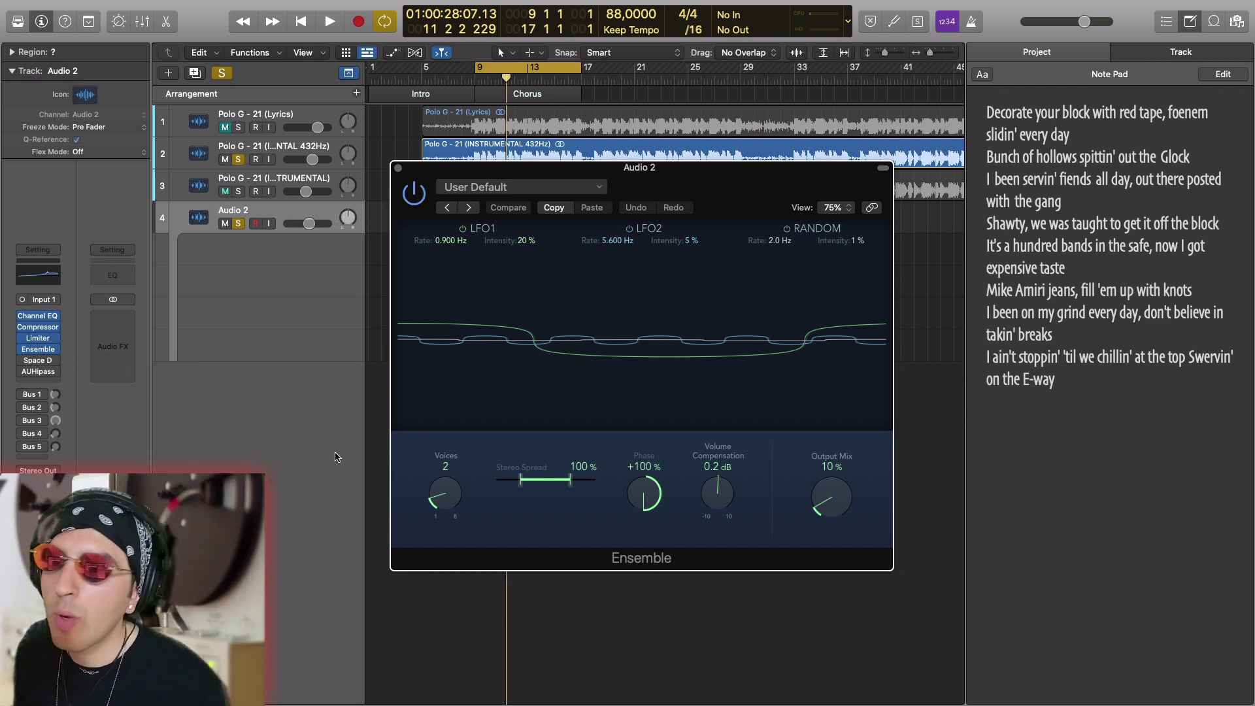
# Switch to Google Chrome, review the Music Money School channel's uploaded videos, and return to Logic Pro X.
pyautogui.moveTo(330, 701)
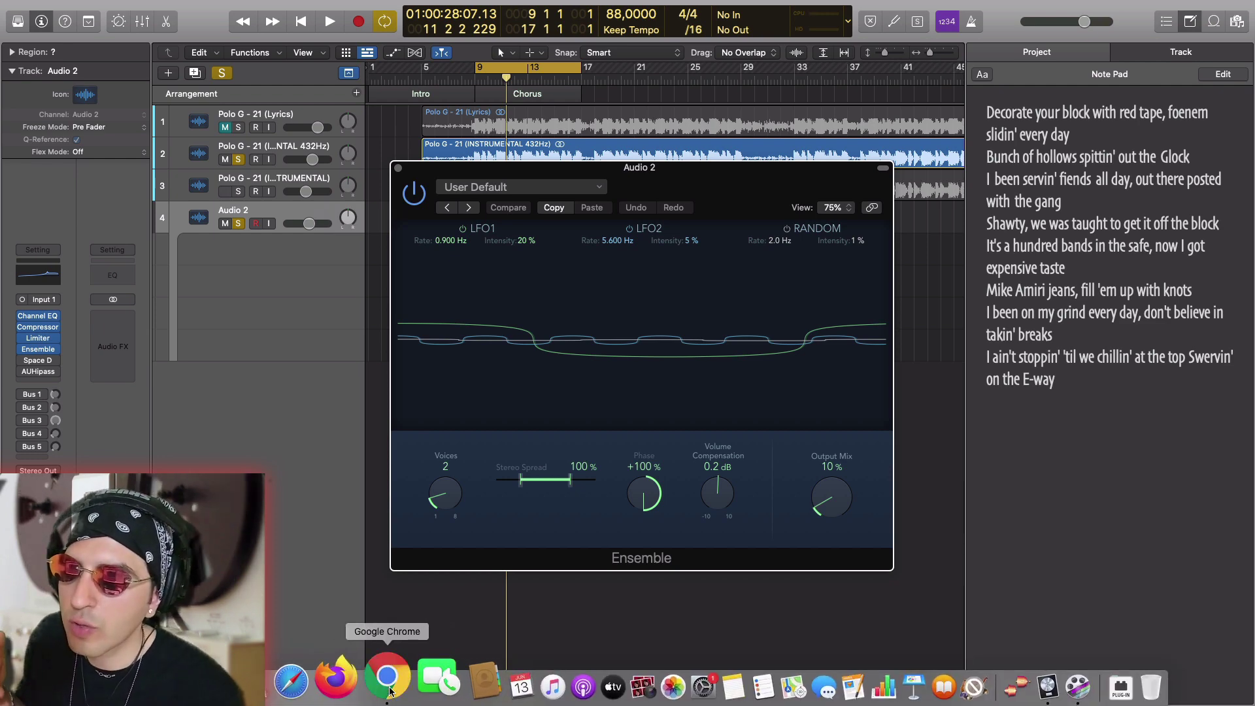
pyautogui.click(388, 686)
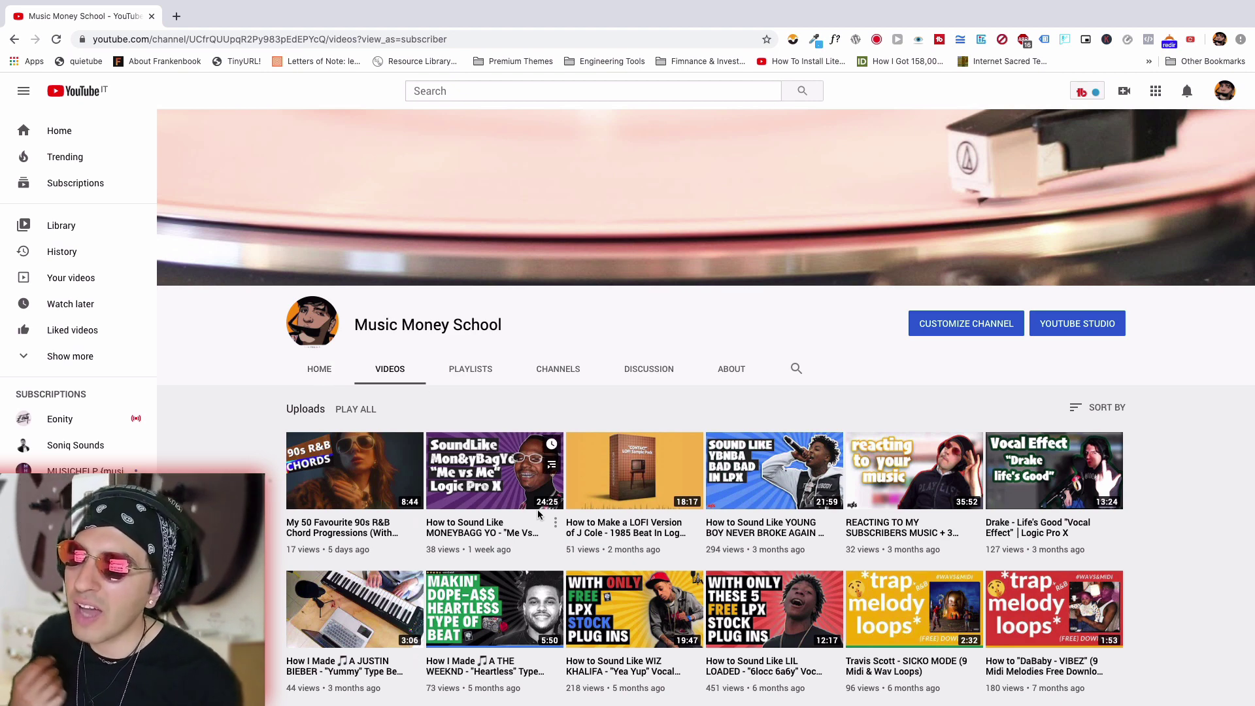
pyautogui.scroll(-1, 569, 470)
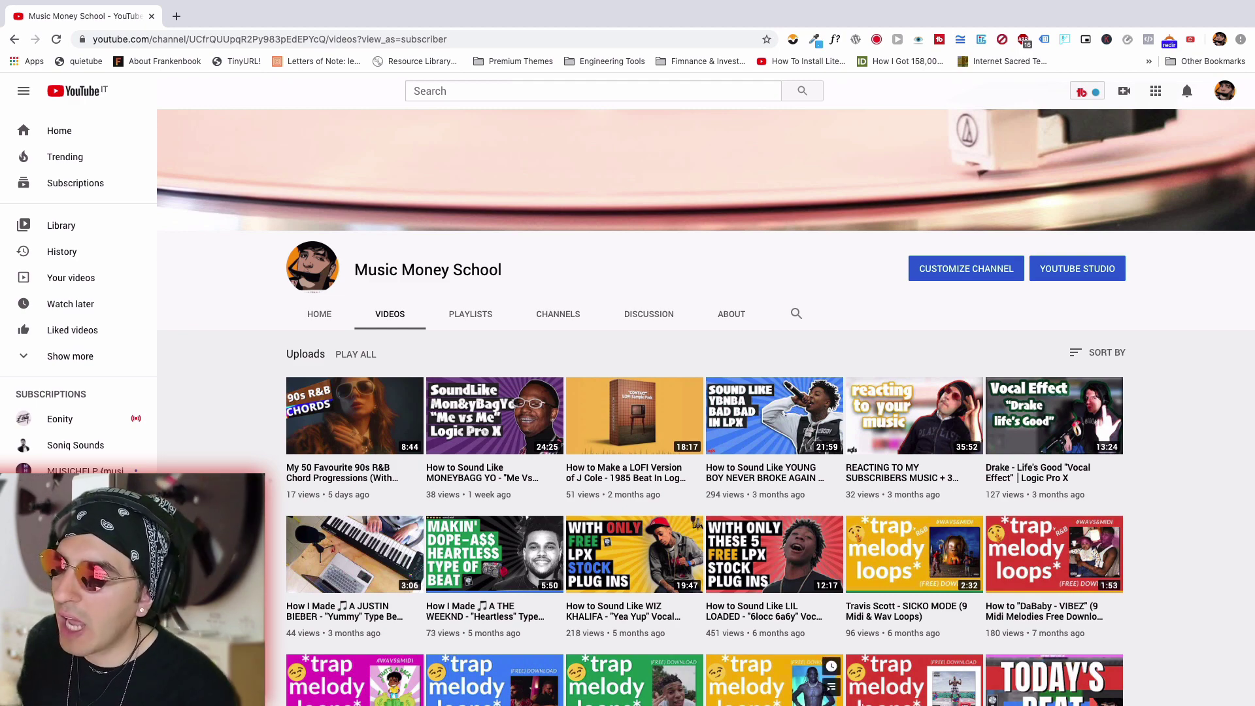
pyautogui.moveTo(916, 699)
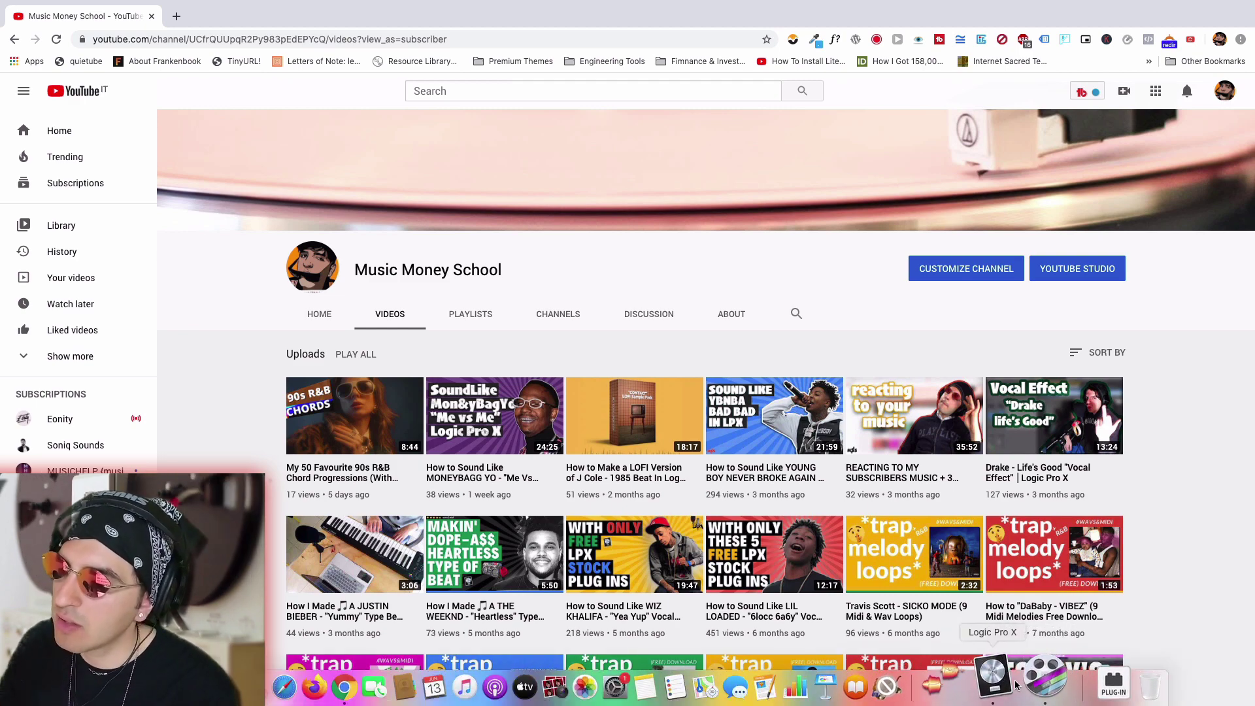
pyautogui.click(986, 680)
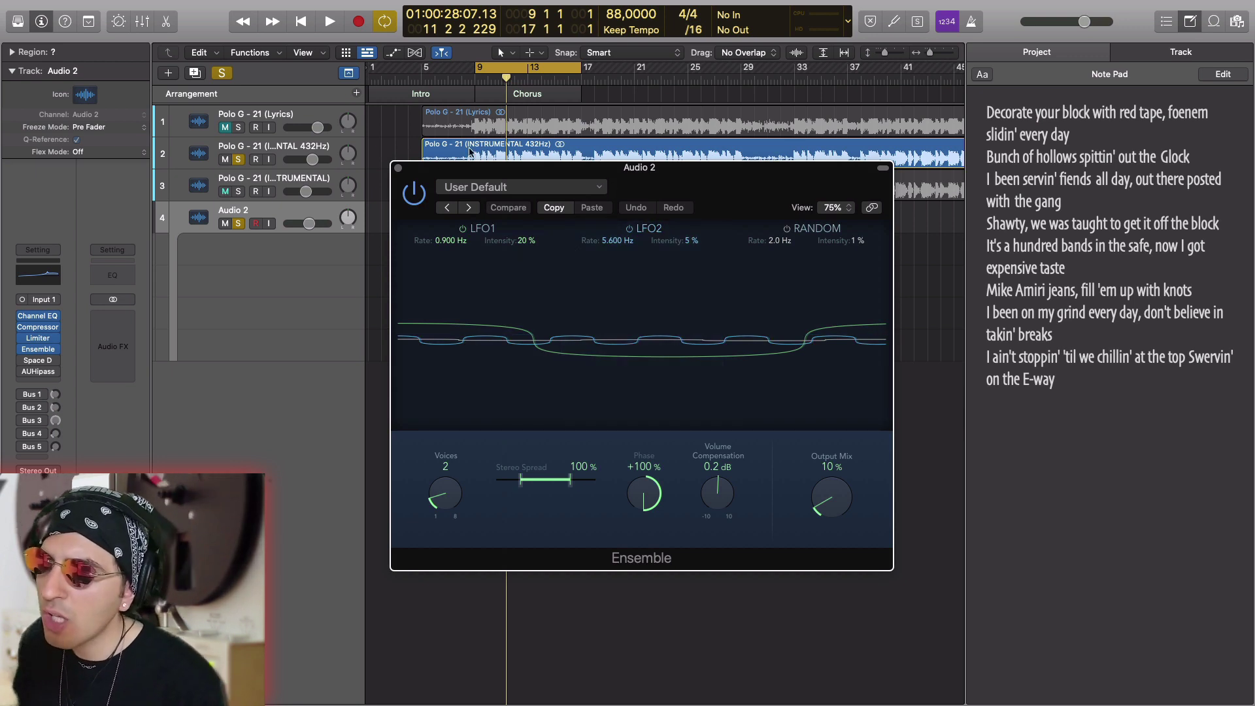
# Examine the Ensemble's preset list while keeping the User Default setting, and close the Ensemble window.
pyautogui.click(489, 185)
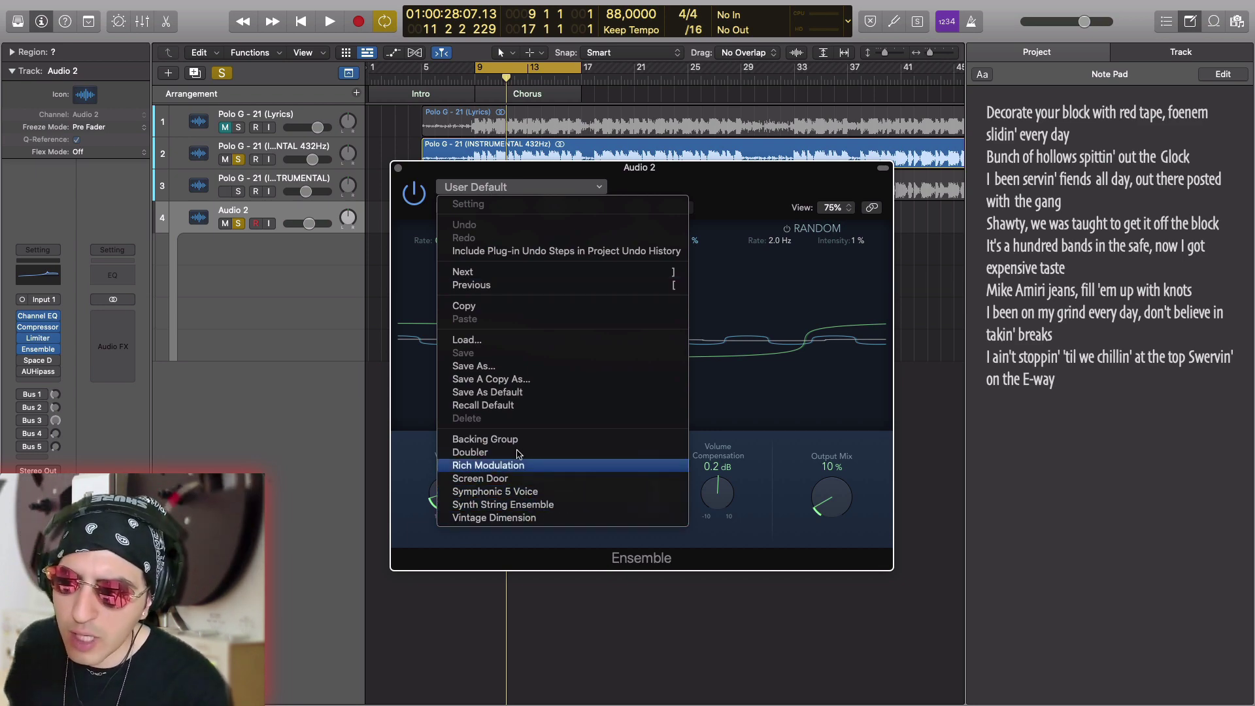
pyautogui.click(668, 166)
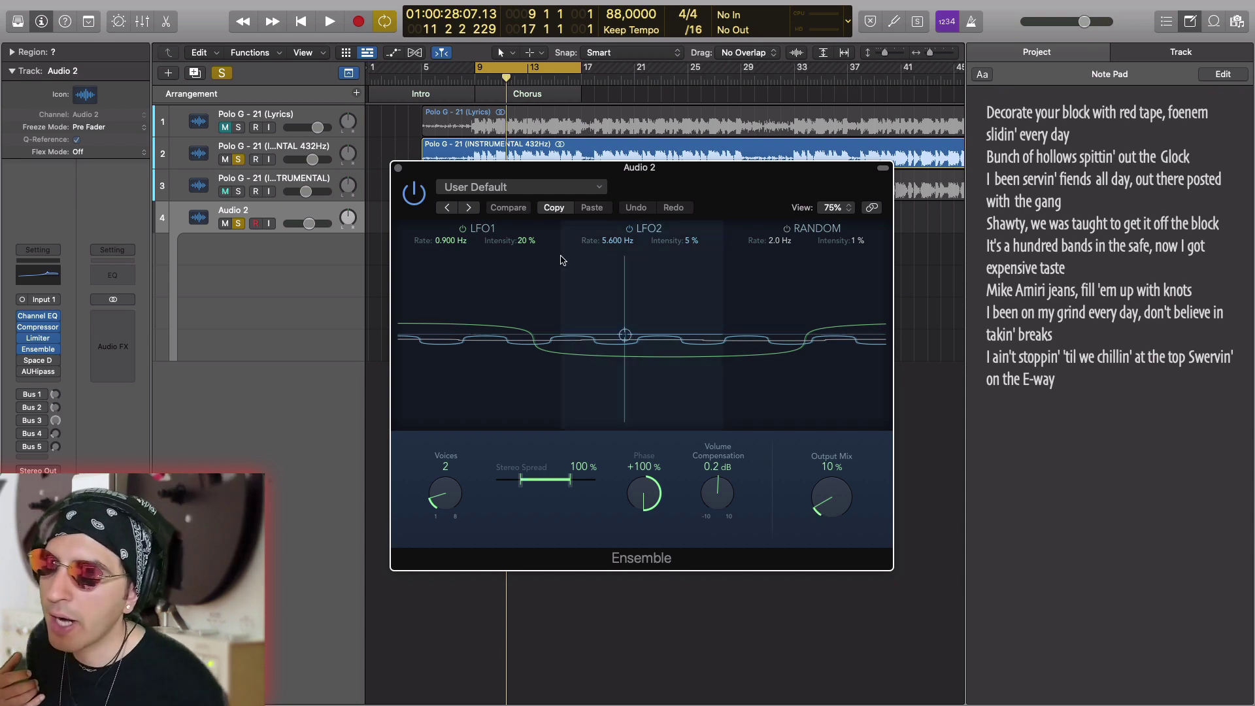
pyautogui.click(399, 169)
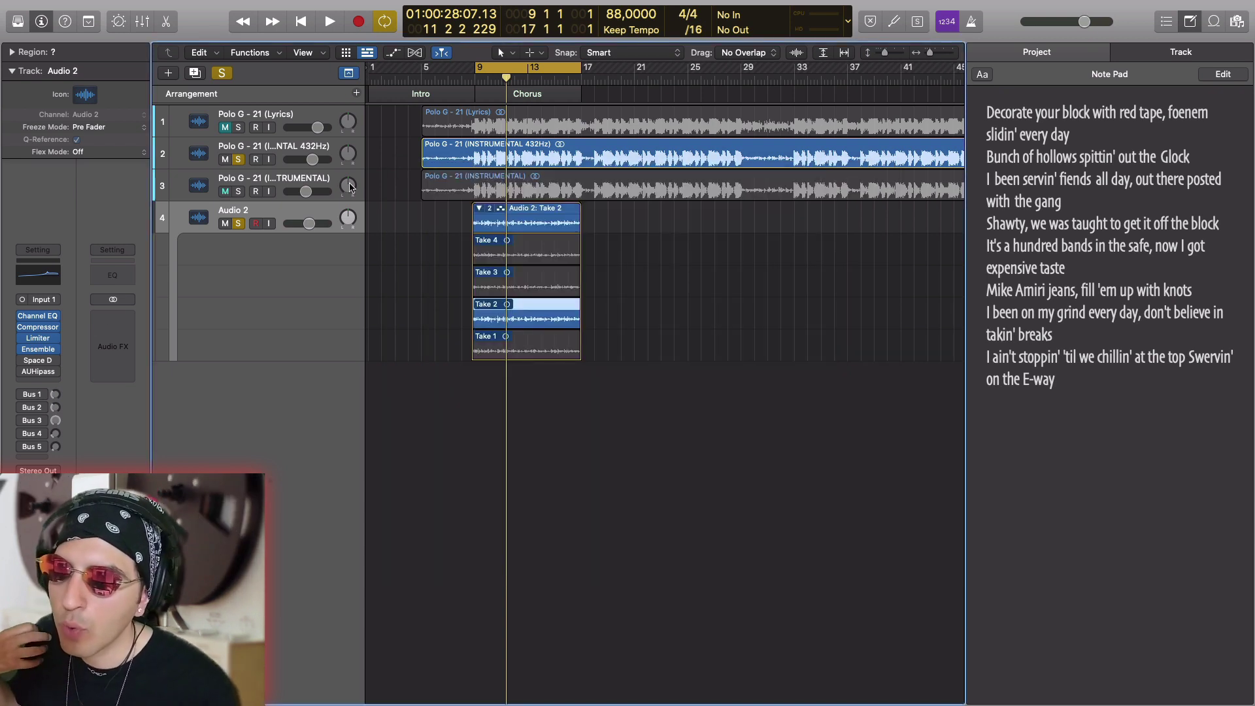
# Enable Space Designer on Audio 2, open its window, and place it over the upper tracks.
pyautogui.click(39, 358)
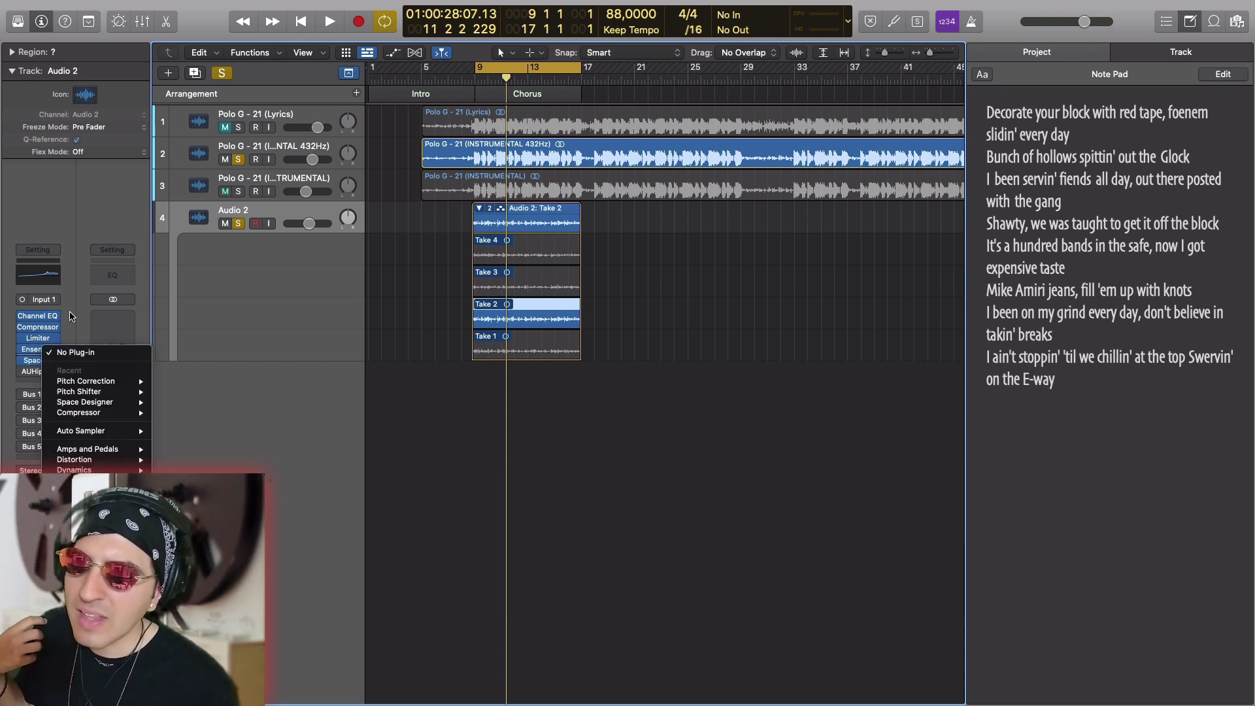
pyautogui.click(41, 354)
pyautogui.click(38, 360)
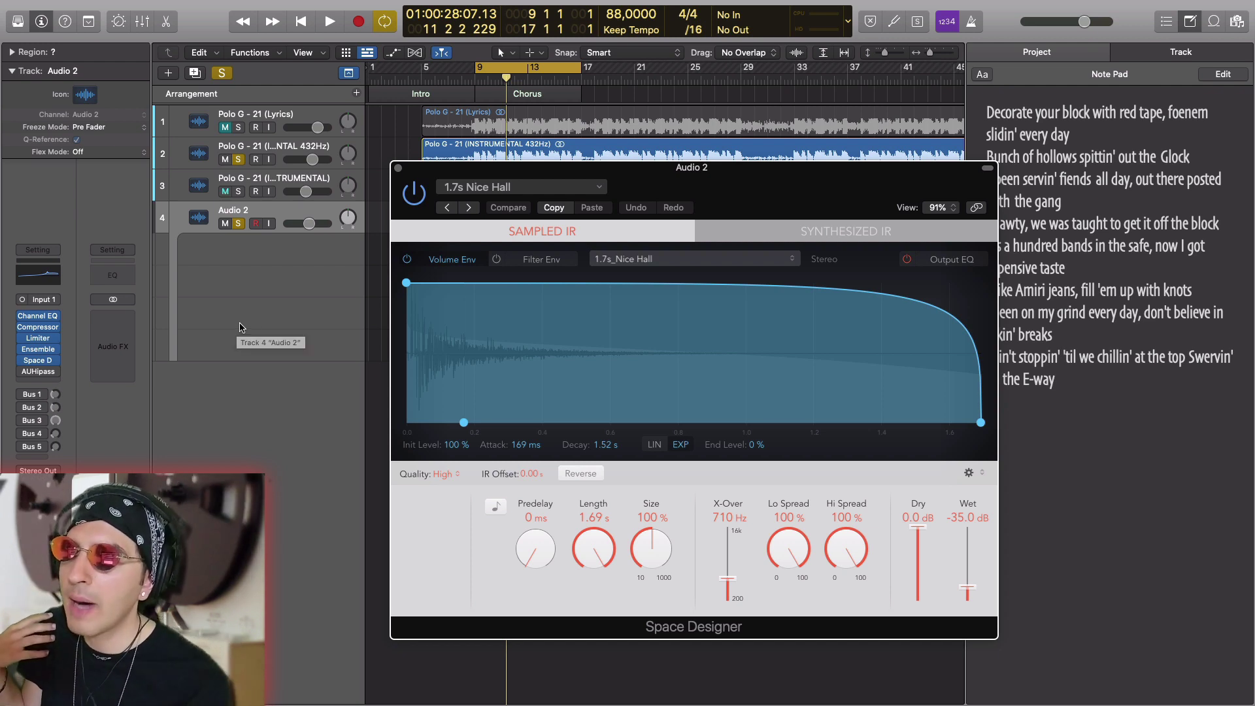
pyautogui.moveTo(541, 176); pyautogui.dragTo(431, 131)
# Examine Space Designer's preset categories and its 1.7s Nice Hall dry and wet levels, and close the window.
pyautogui.click(413, 144)
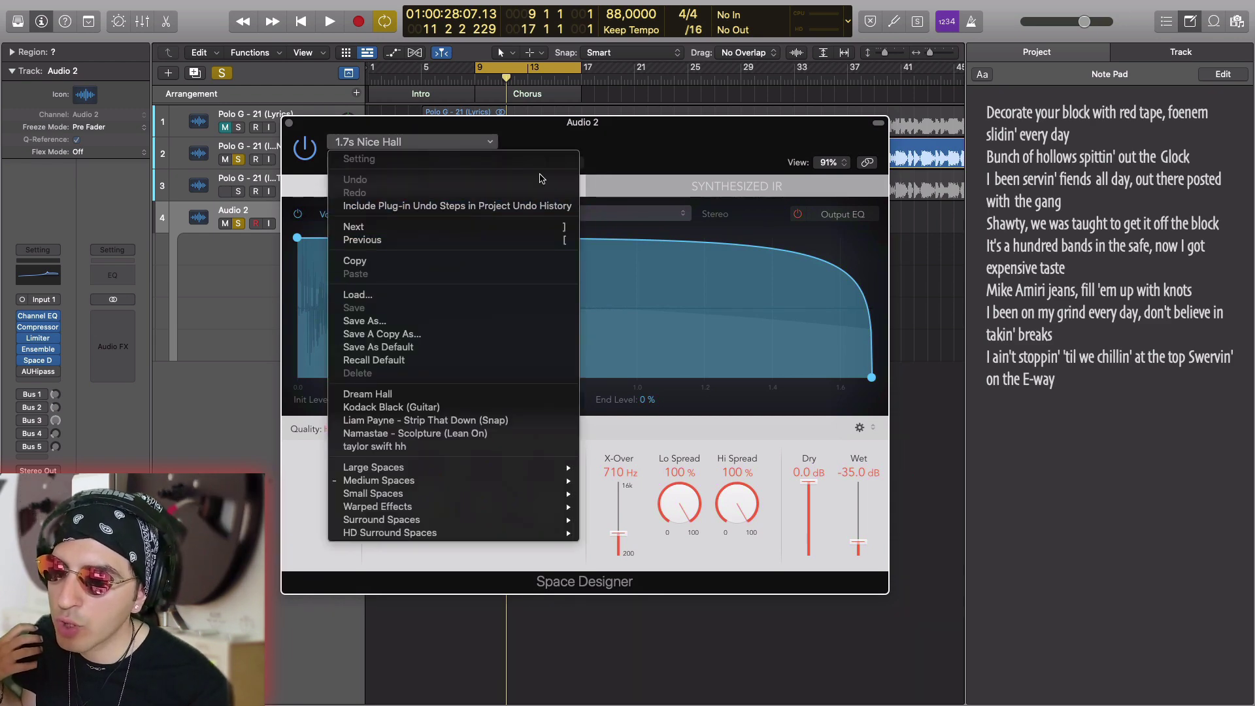
pyautogui.click(553, 138)
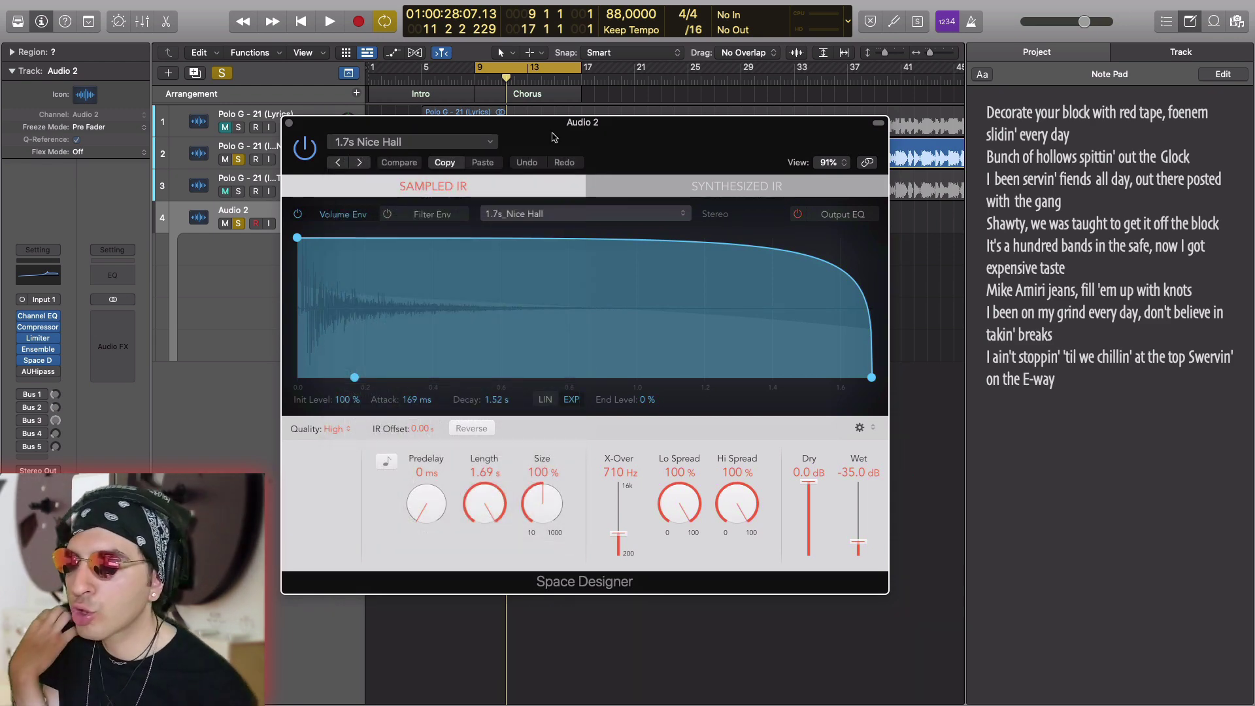
pyautogui.click(442, 144)
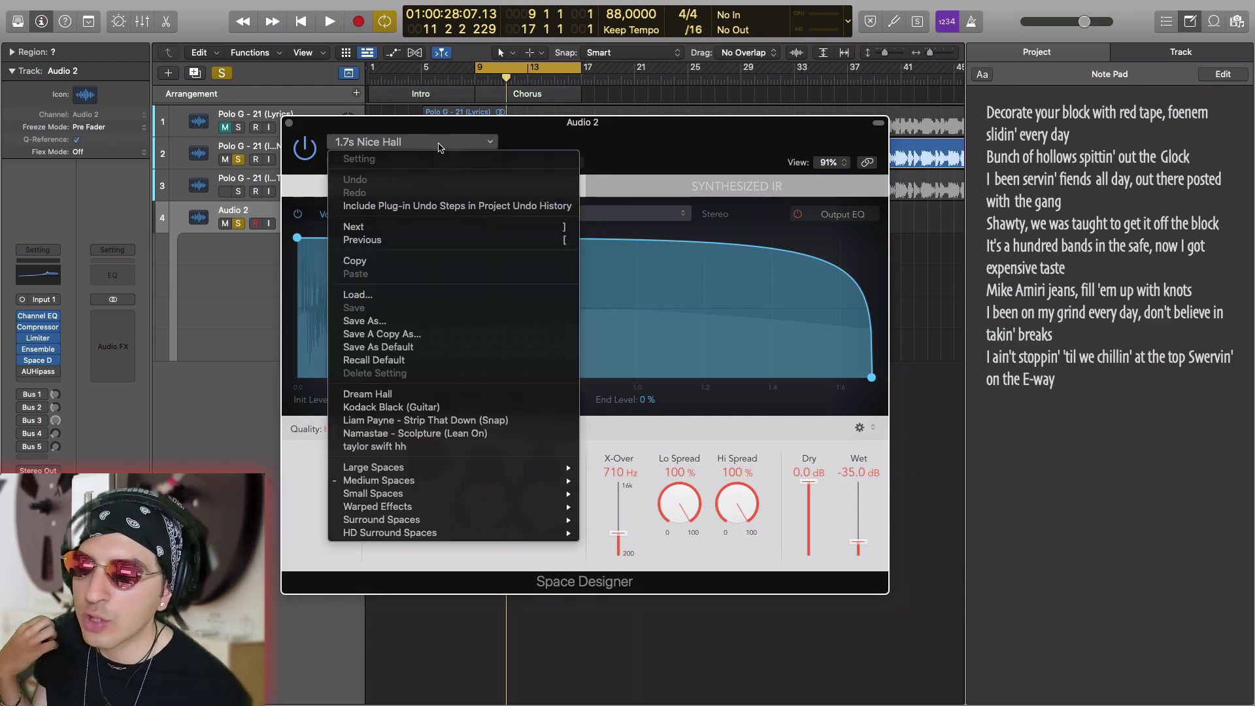
pyautogui.click(516, 135)
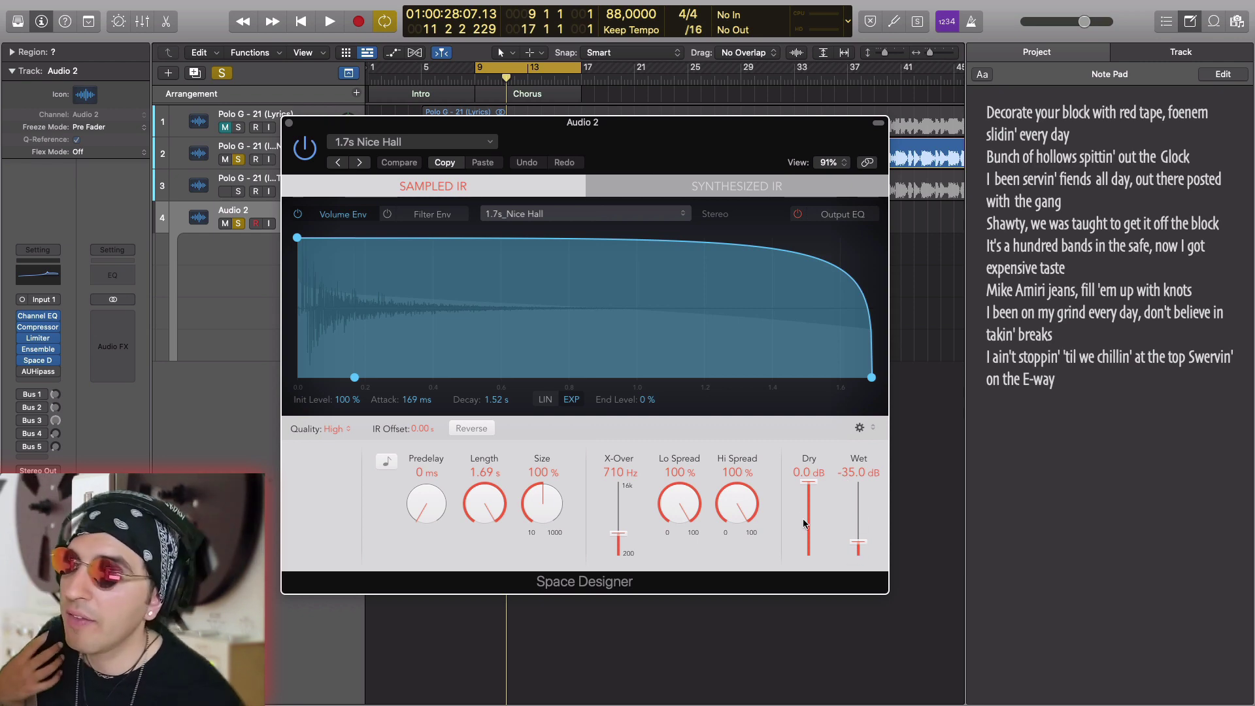
pyautogui.click(289, 123)
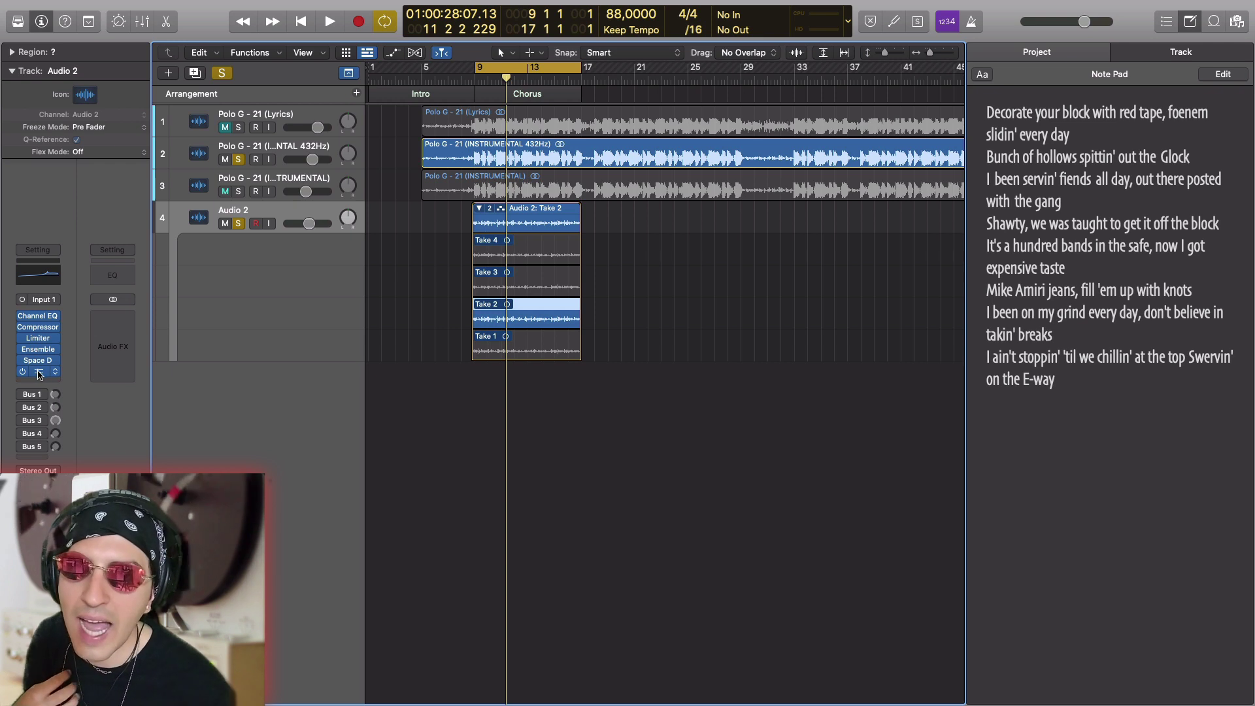
# Enable AUHipass on Audio 2, place its window over the lower takes, and briefly check the Channel EQ curve.
pyautogui.click(39, 373)
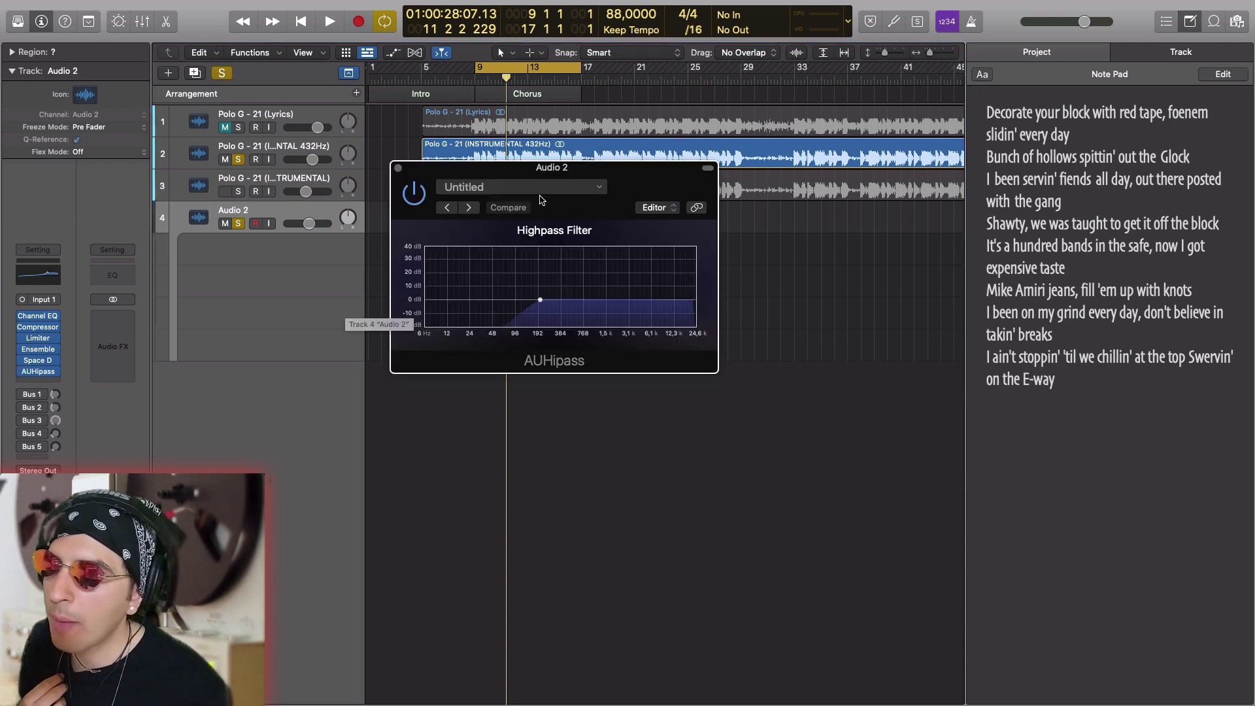
pyautogui.moveTo(545, 174); pyautogui.dragTo(577, 306)
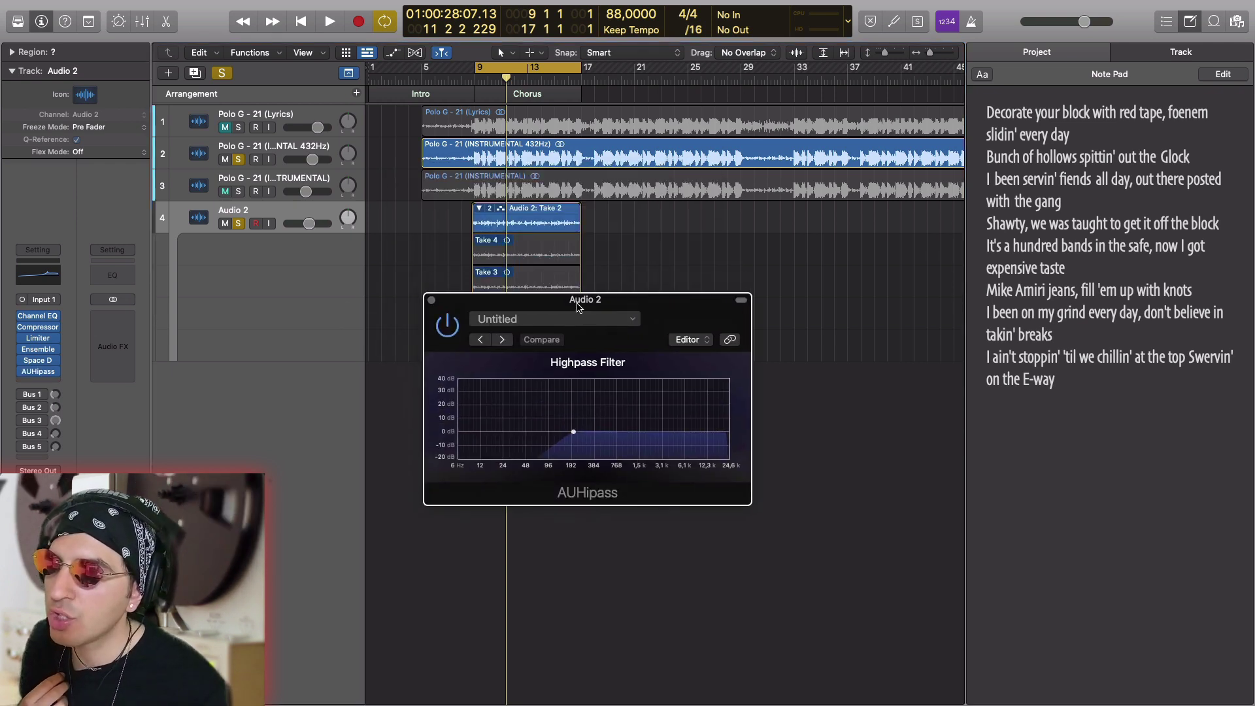
pyautogui.click(39, 317)
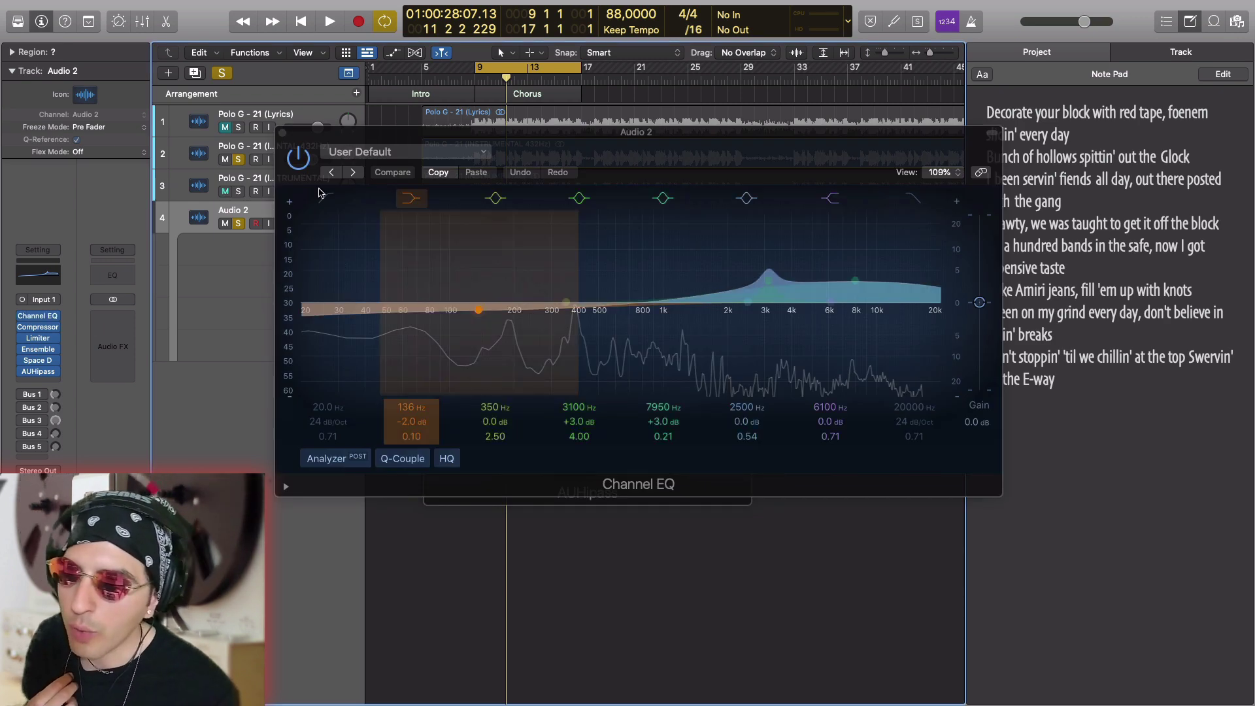
pyautogui.click(281, 134)
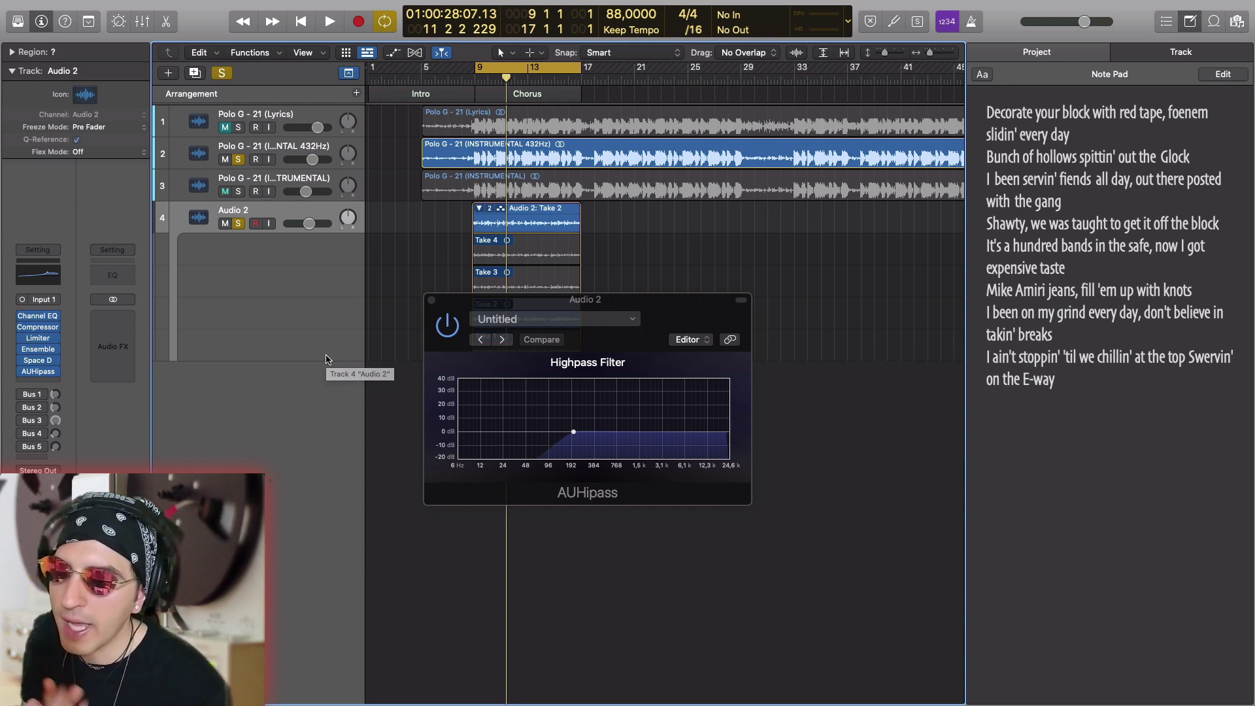
# Open and dismiss the plug-in list of Audio 2's next empty slot, and play the chorus with AUHipass active.
pyautogui.click(38, 382)
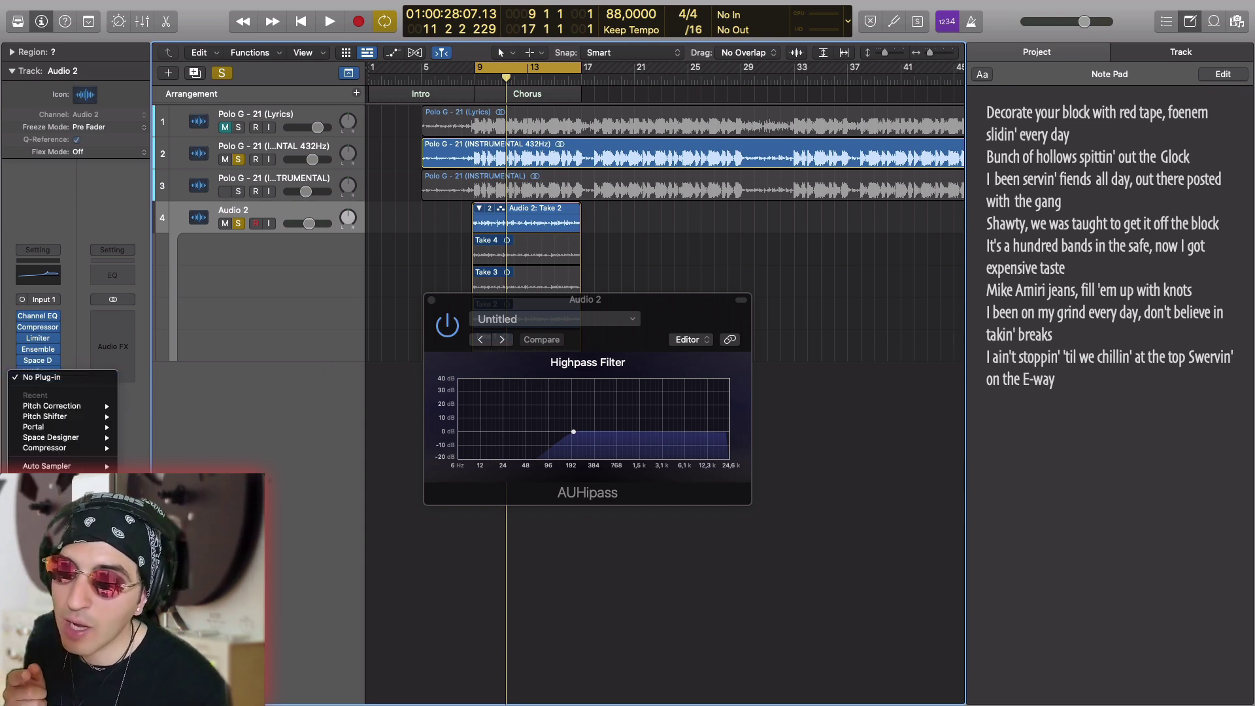
pyautogui.click(68, 335)
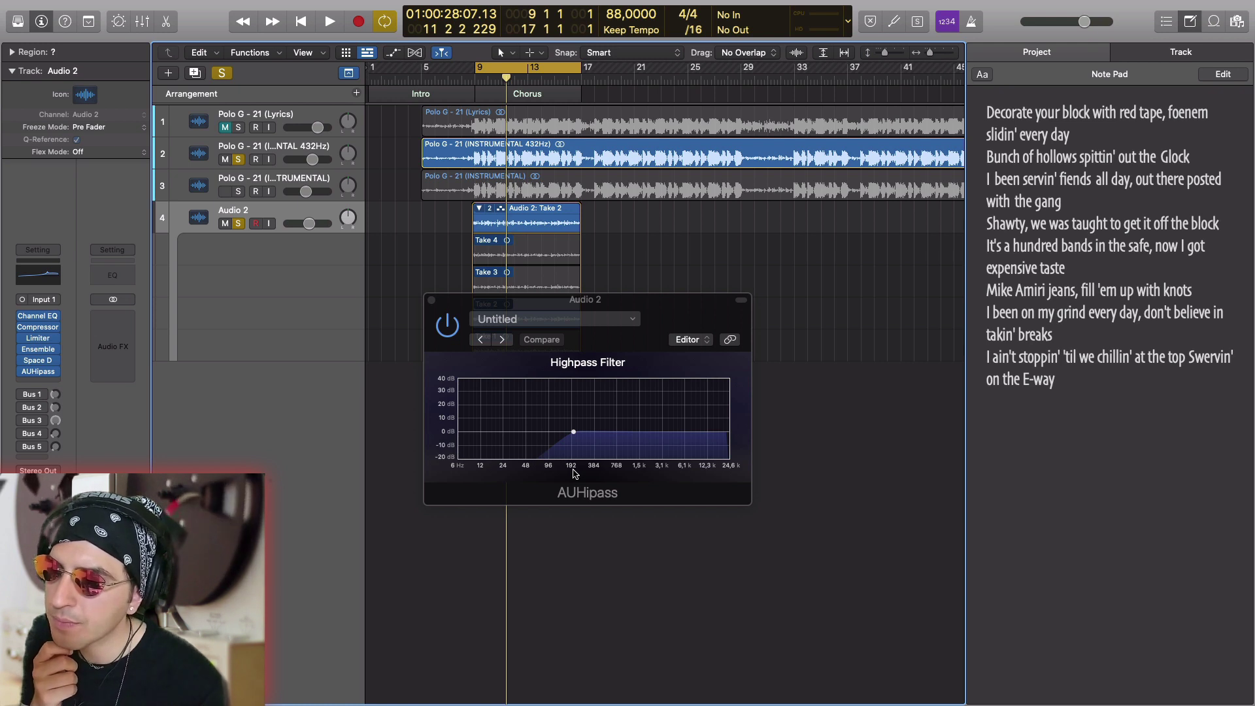
pyautogui.press('space')
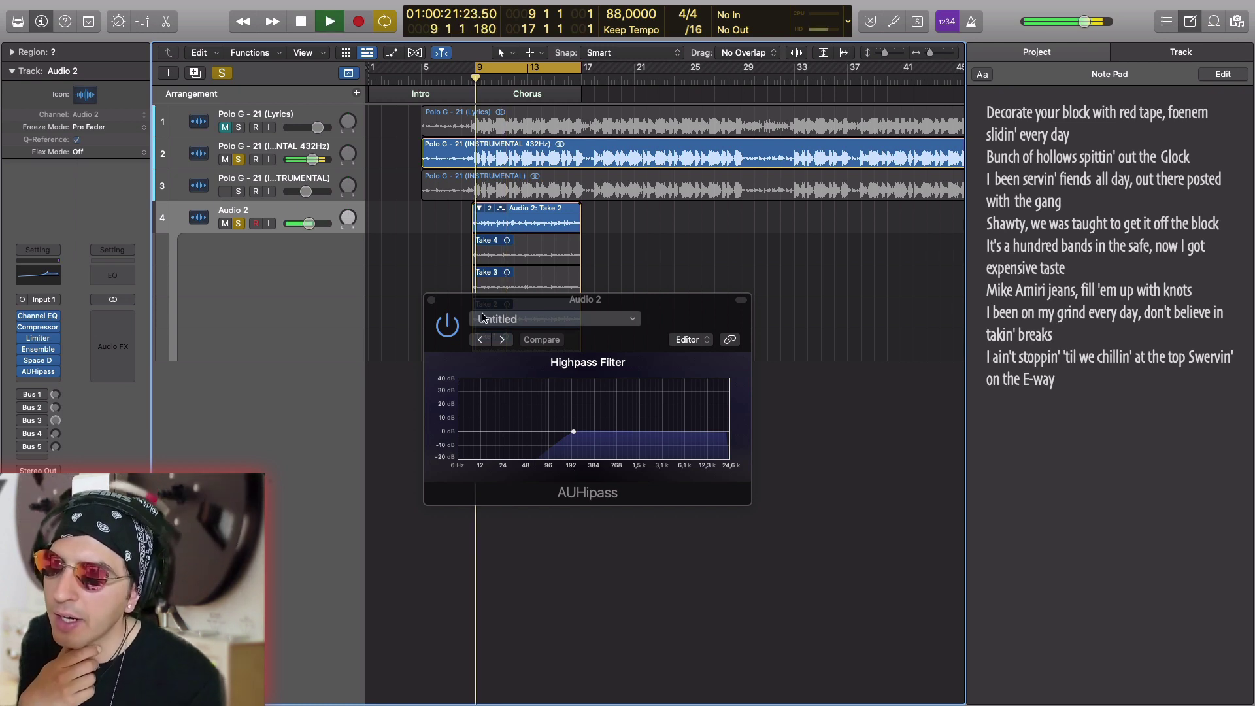
# Bypass and re-enable AUHipass during playback to compare the sound, close its window, and stop playback.
pyautogui.click(447, 326)
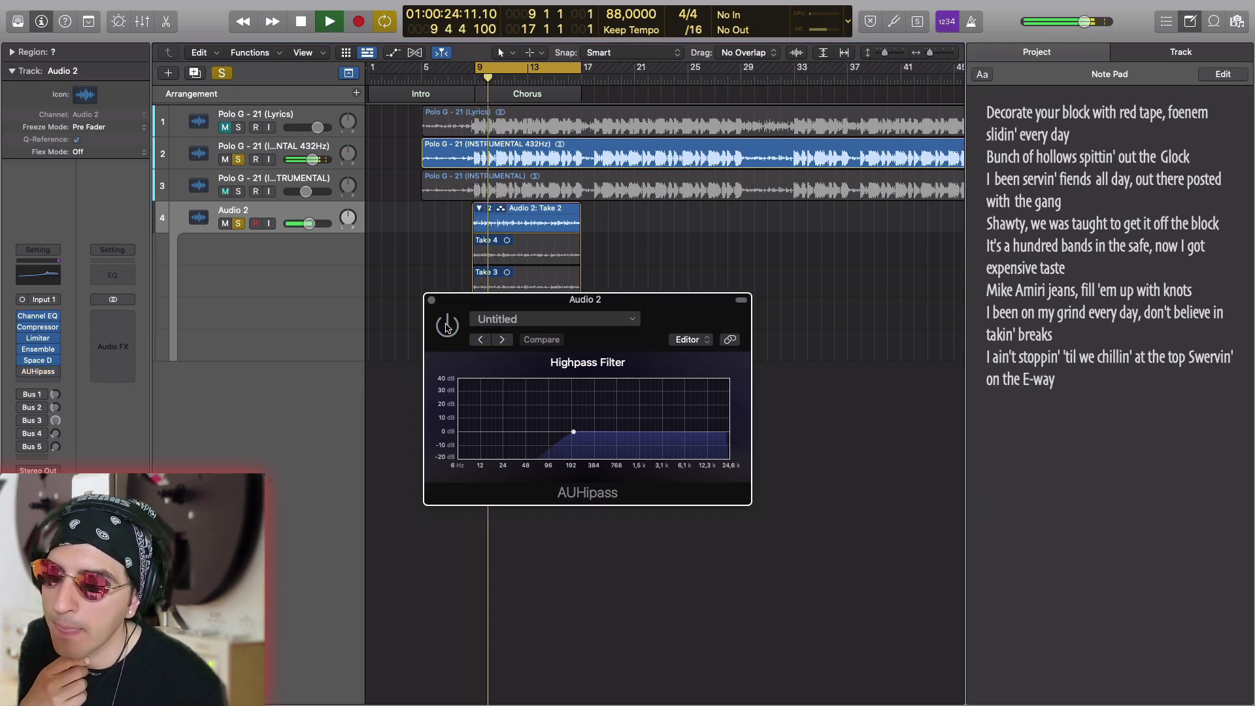
pyautogui.click(447, 326)
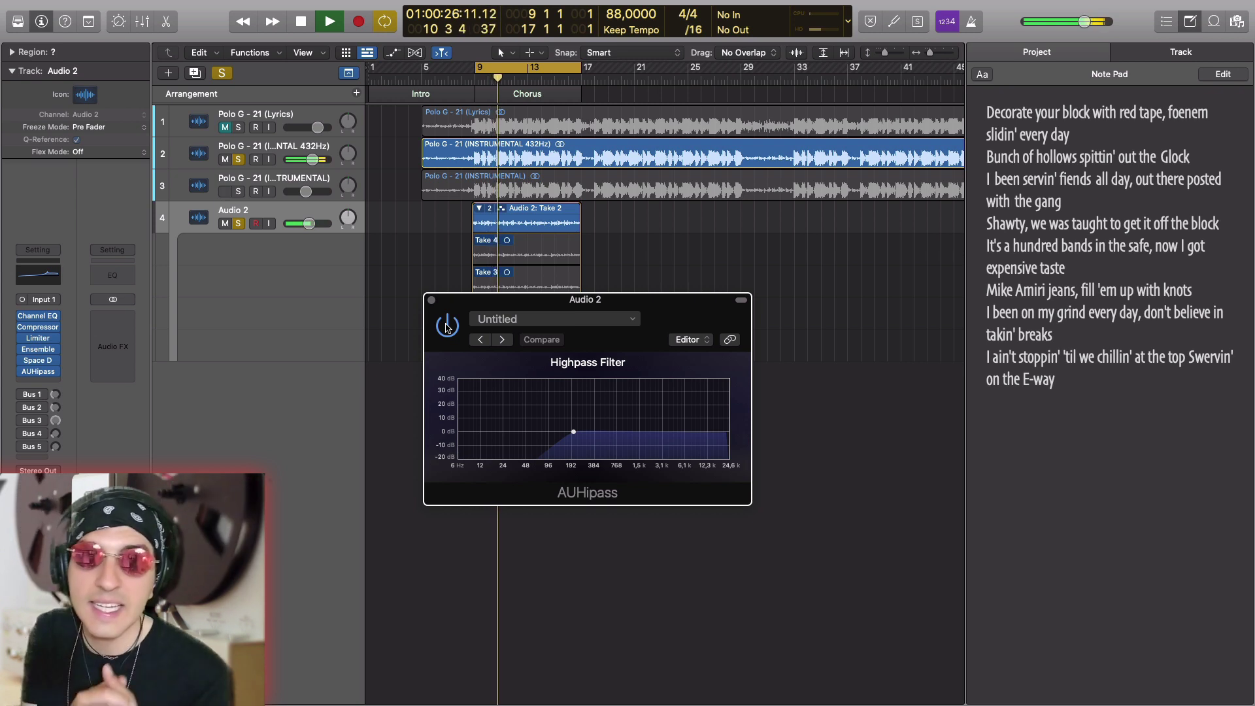
pyautogui.click(432, 300)
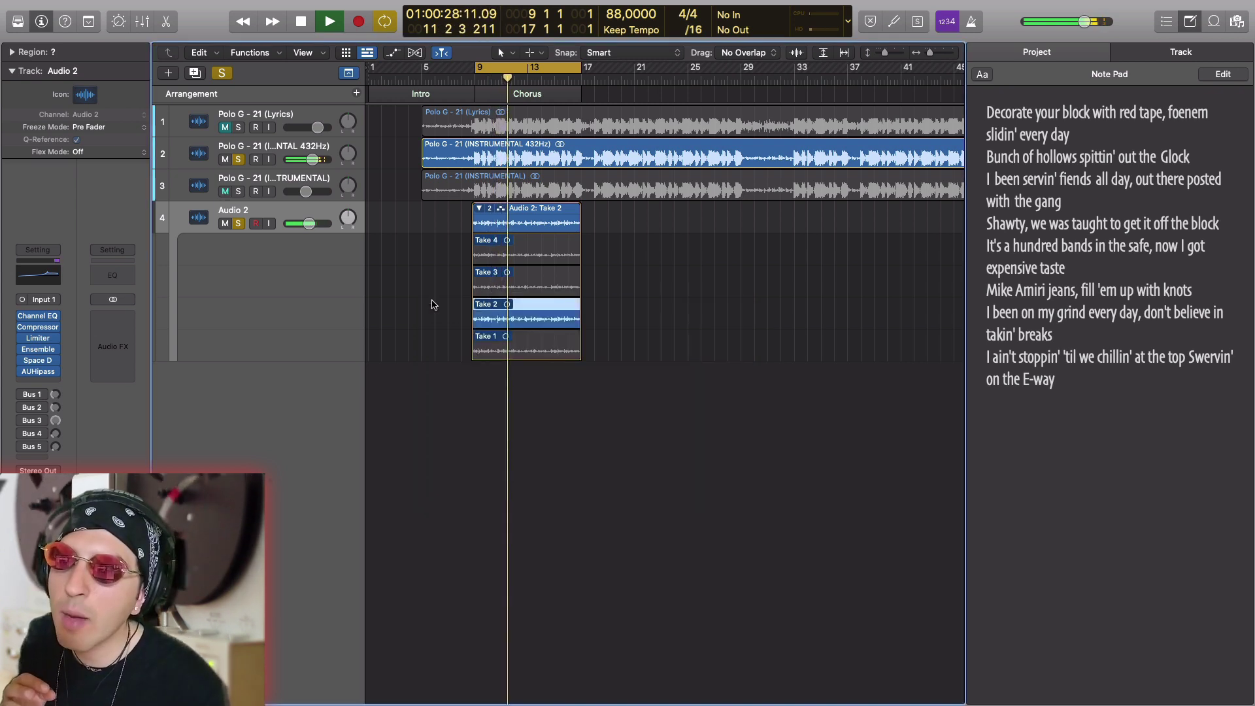
pyautogui.press('space')
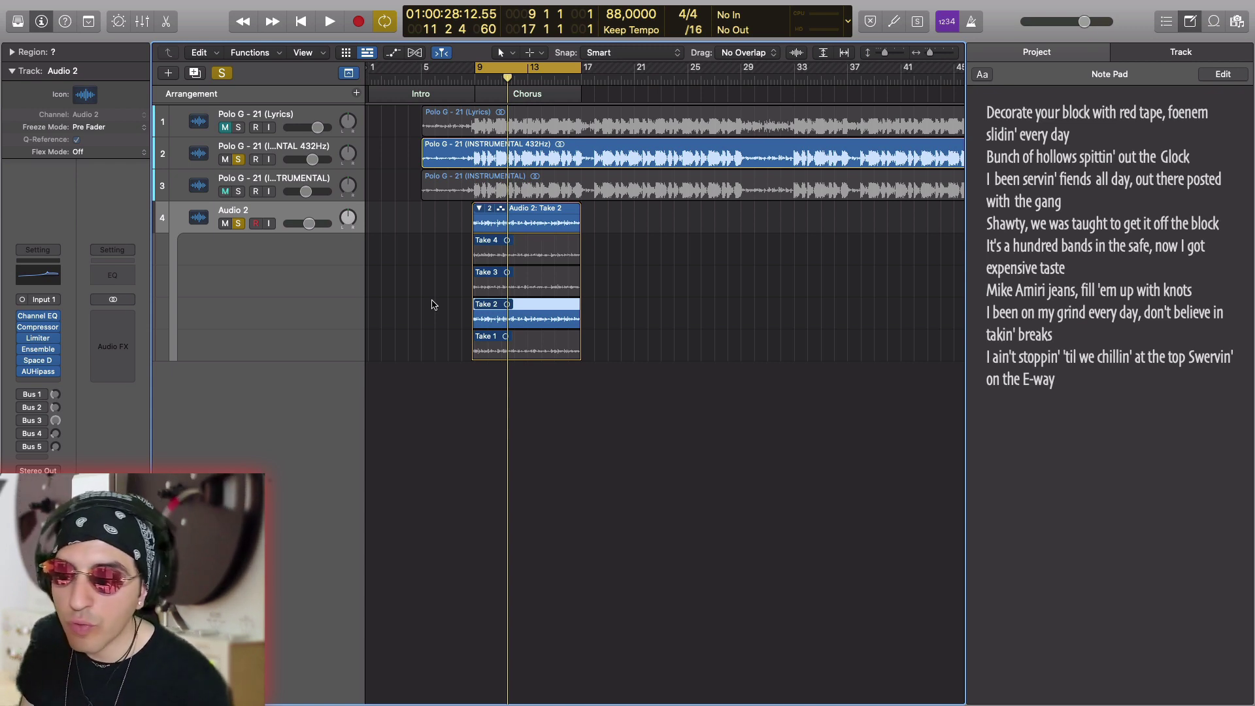
# Enable the Bus 1 and Bus 2 sends on Audio 2 and bring up each send's aux channel.
pyautogui.click(36, 395)
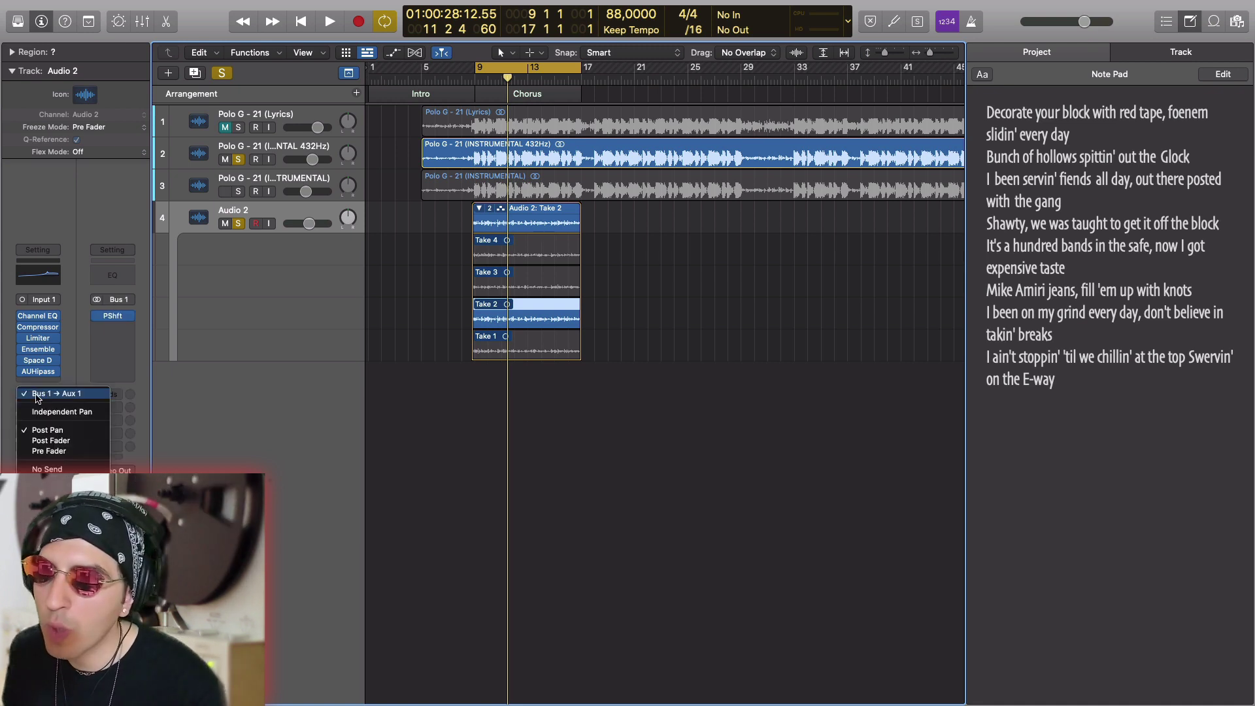
pyautogui.click(37, 395)
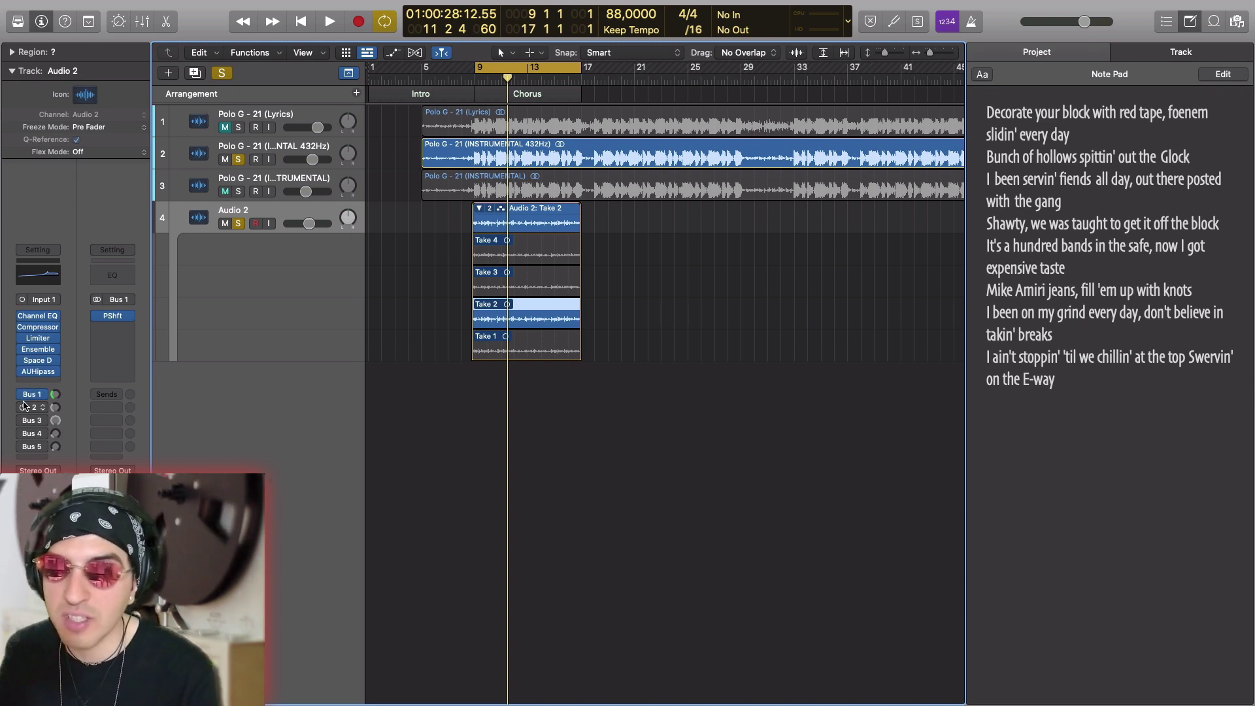
pyautogui.click(31, 408)
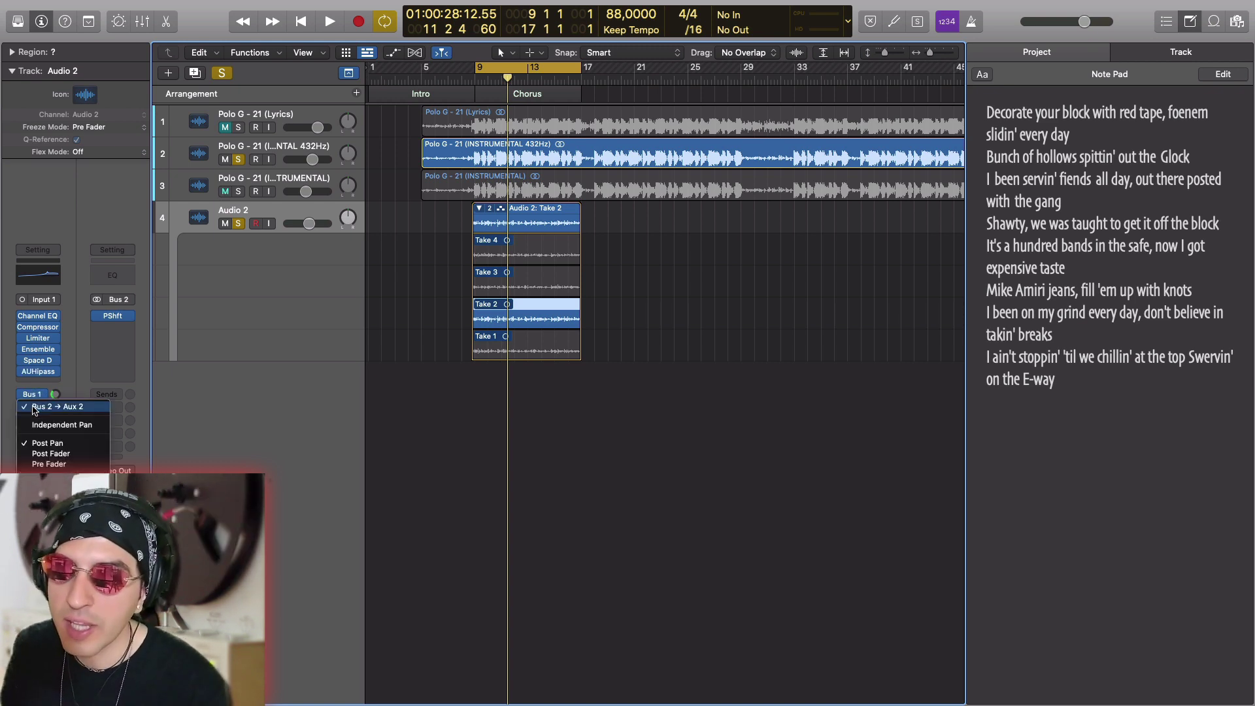
pyautogui.click(62, 379)
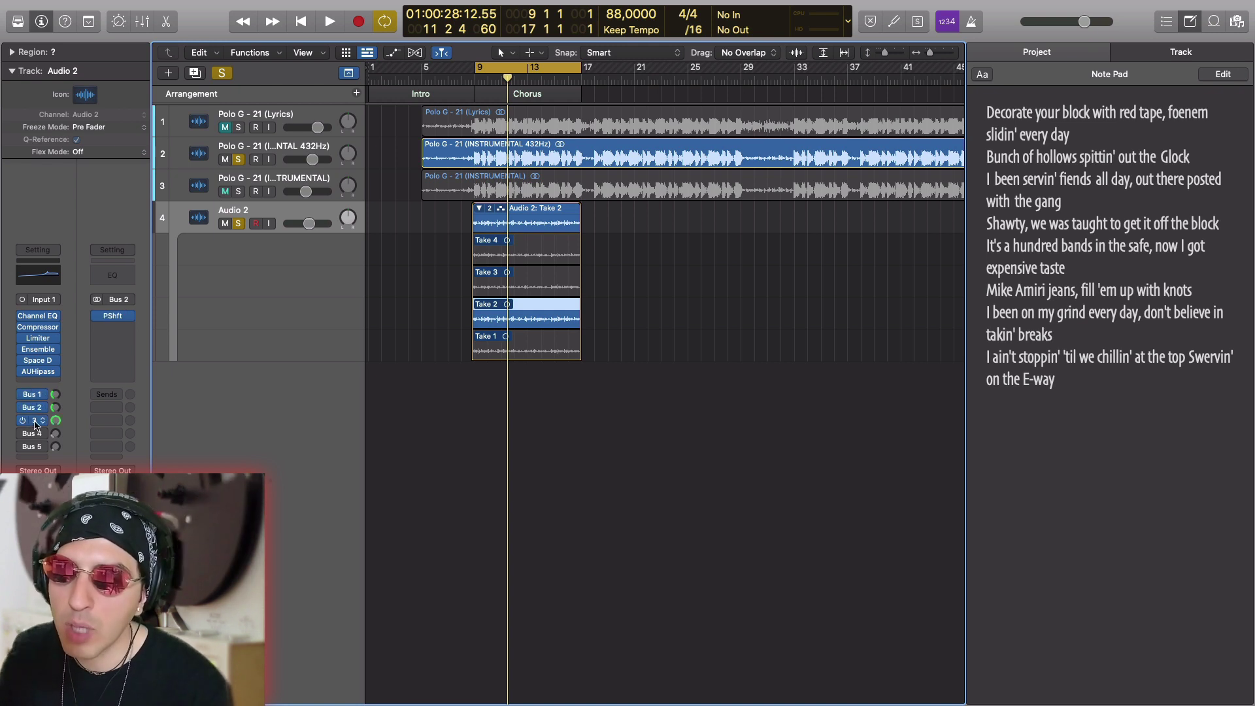
# Enable Audio 2's Bus 3, Bus 4 and Bus 5 sends and bring up the aux channel of each one.
pyautogui.click(35, 424)
pyautogui.click(65, 397)
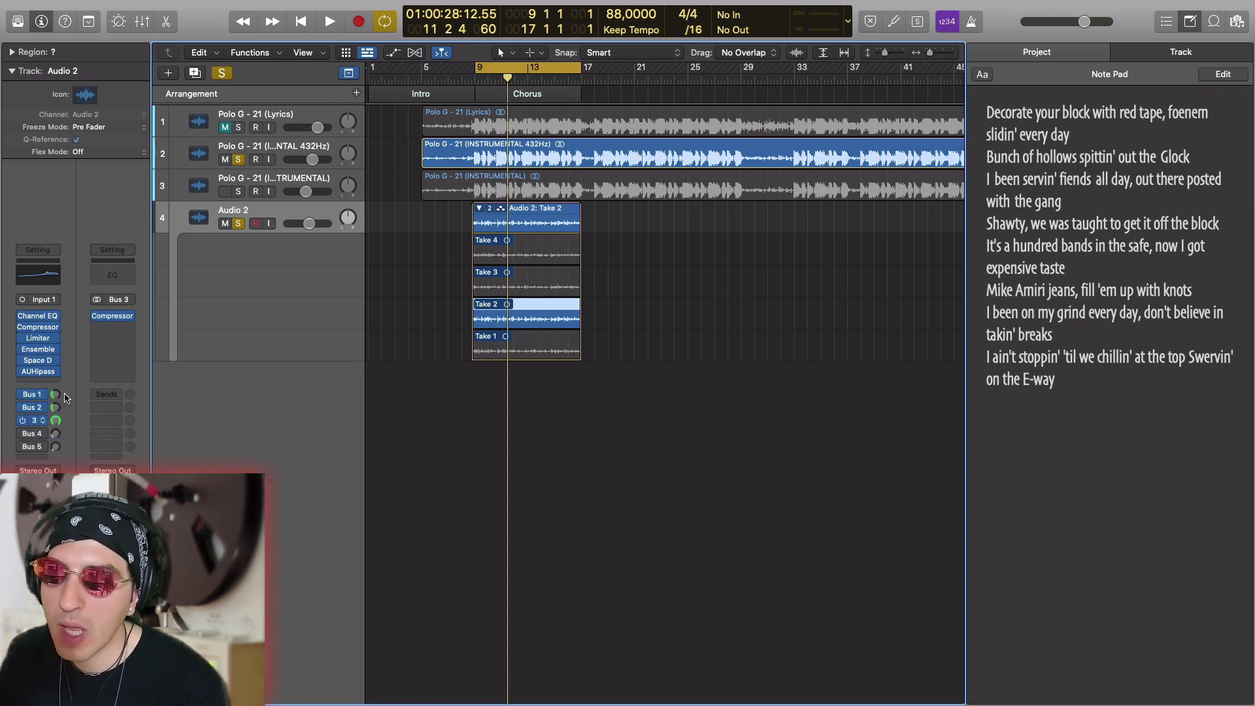
pyautogui.click(34, 434)
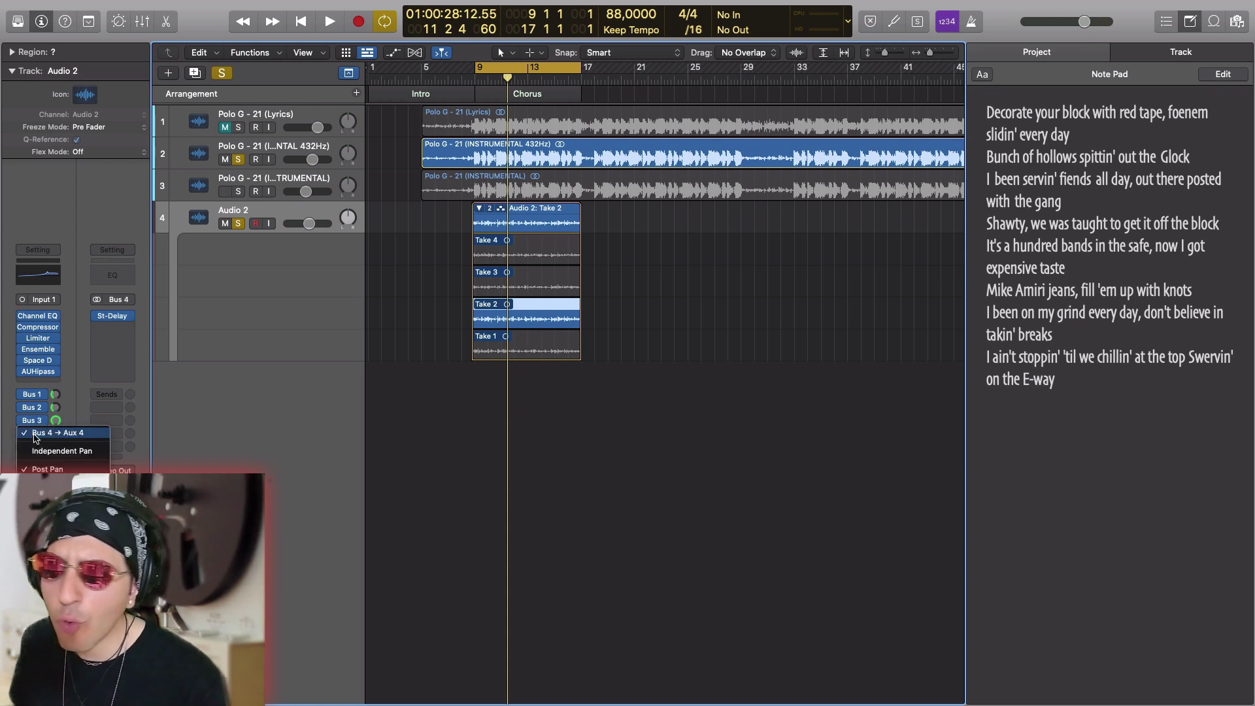
pyautogui.click(36, 435)
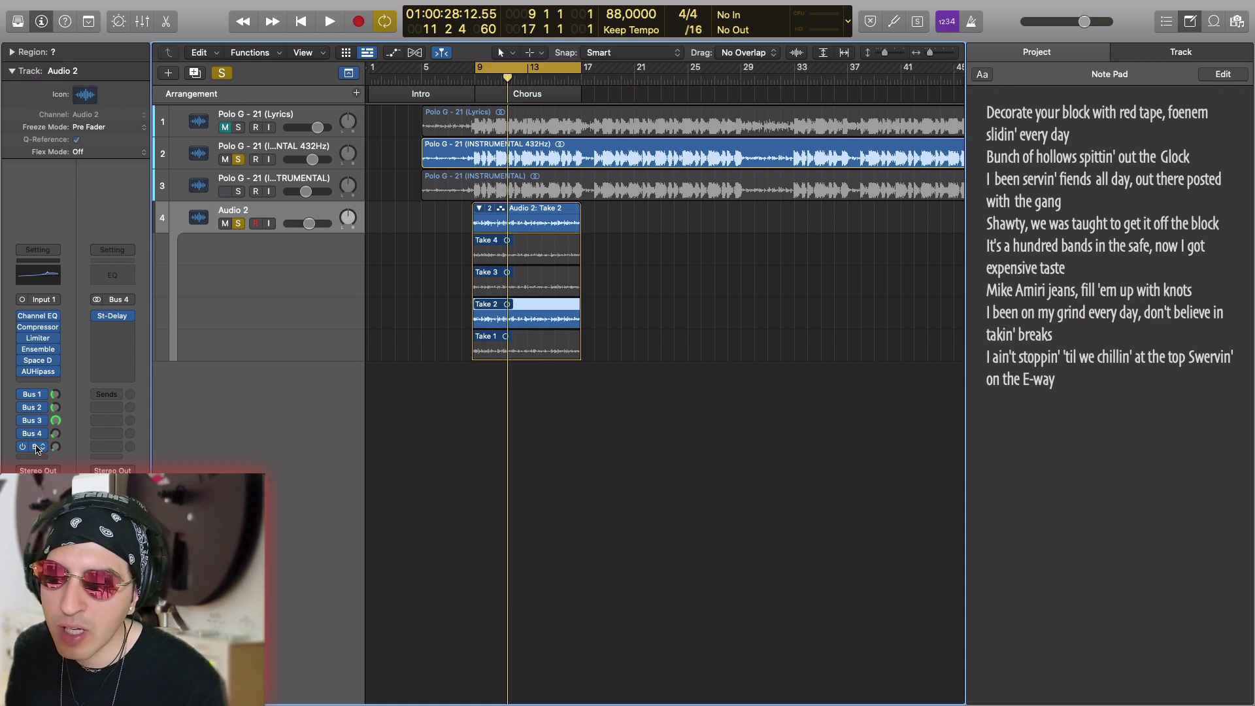
pyautogui.click(36, 446)
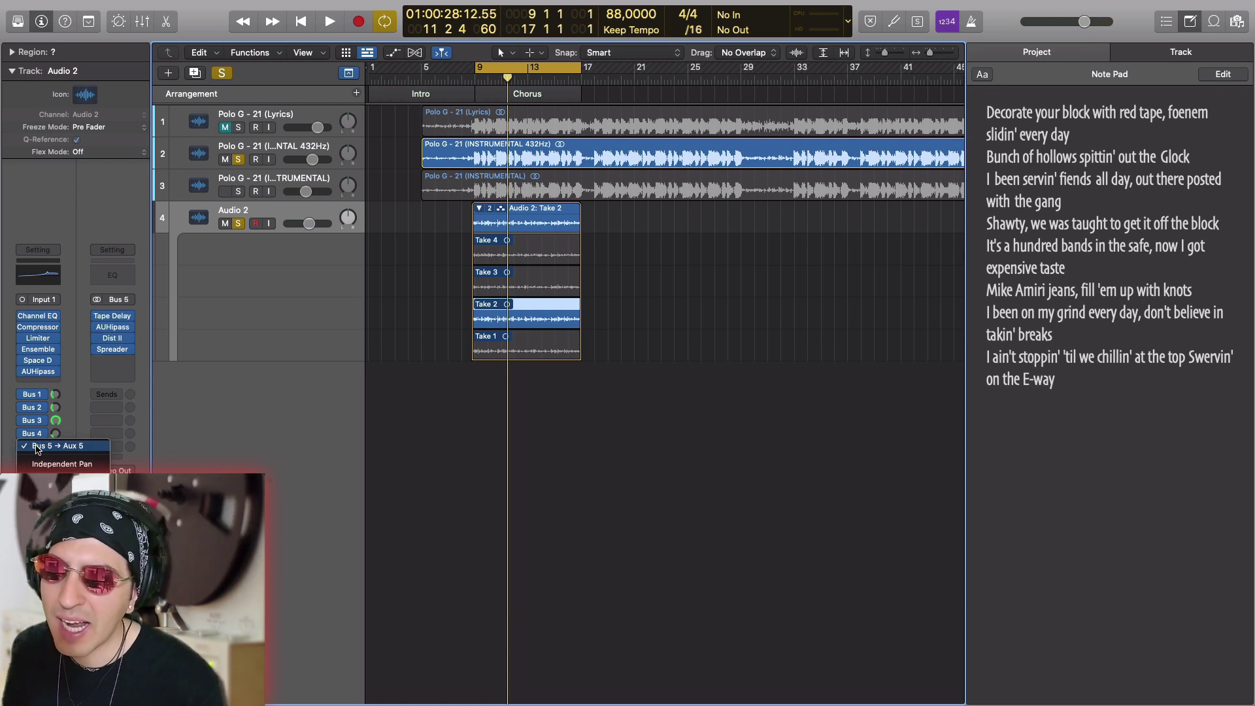
pyautogui.click(86, 376)
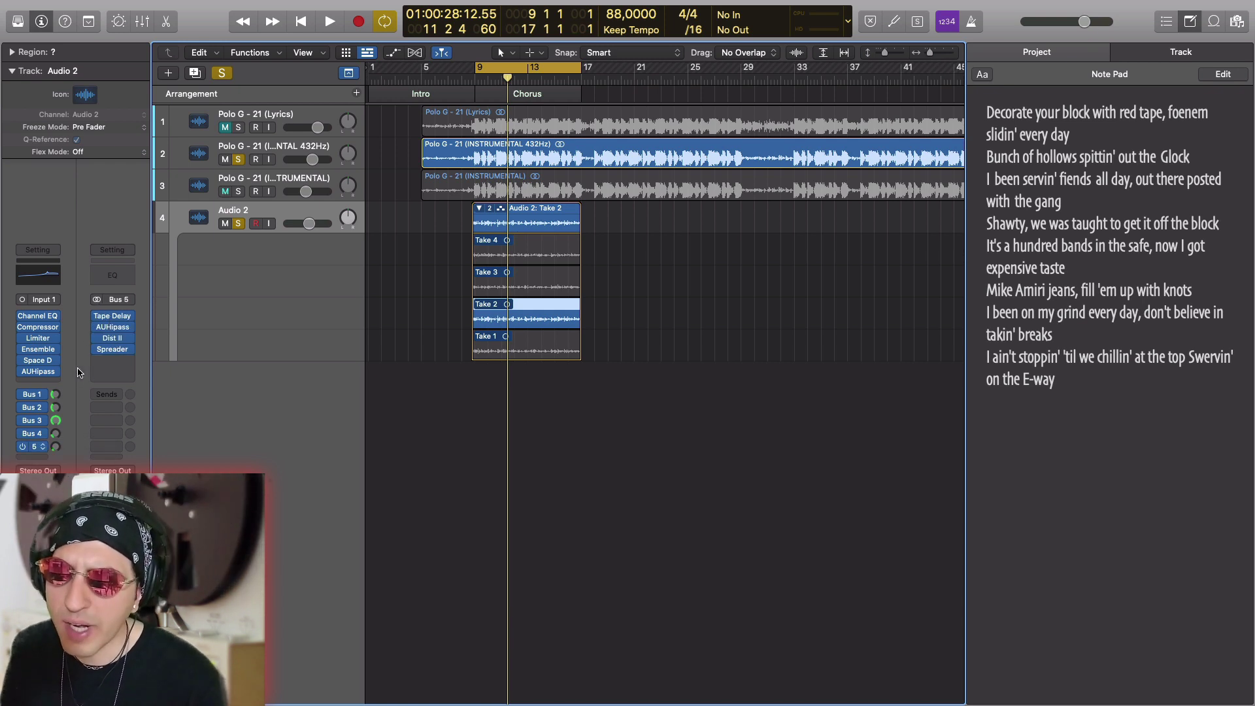
# Turn off Audio 2's Bus 3, Bus 4 and Bus 5 sends, and show Bus 1's aux channel with its Pitch Shifter.
pyautogui.click(22, 433)
pyautogui.click(23, 421)
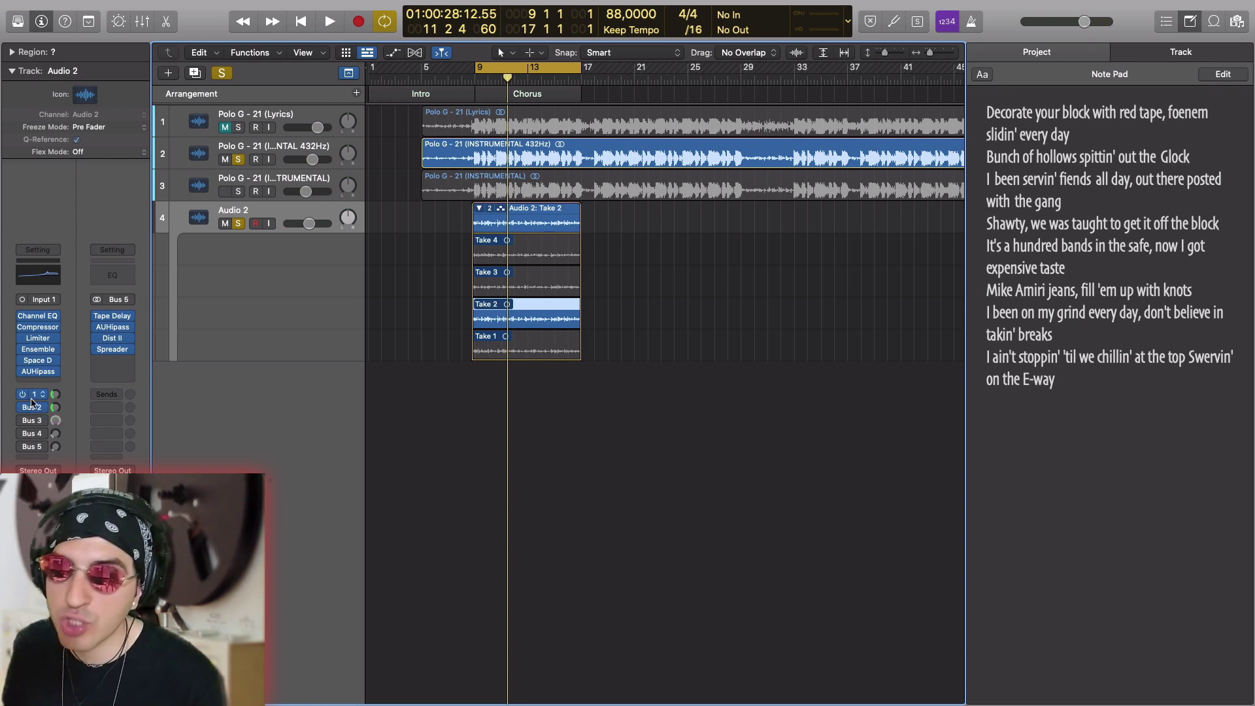
pyautogui.click(34, 395)
pyautogui.click(68, 371)
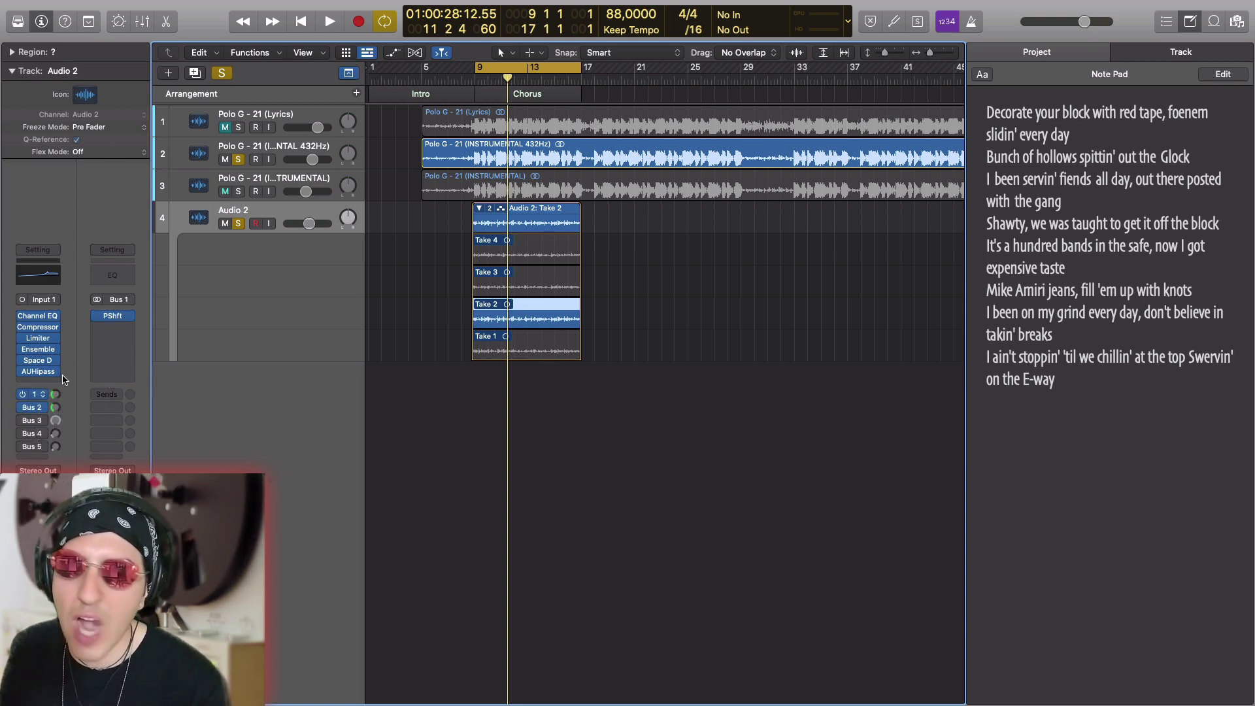
pyautogui.moveTo(114, 321)
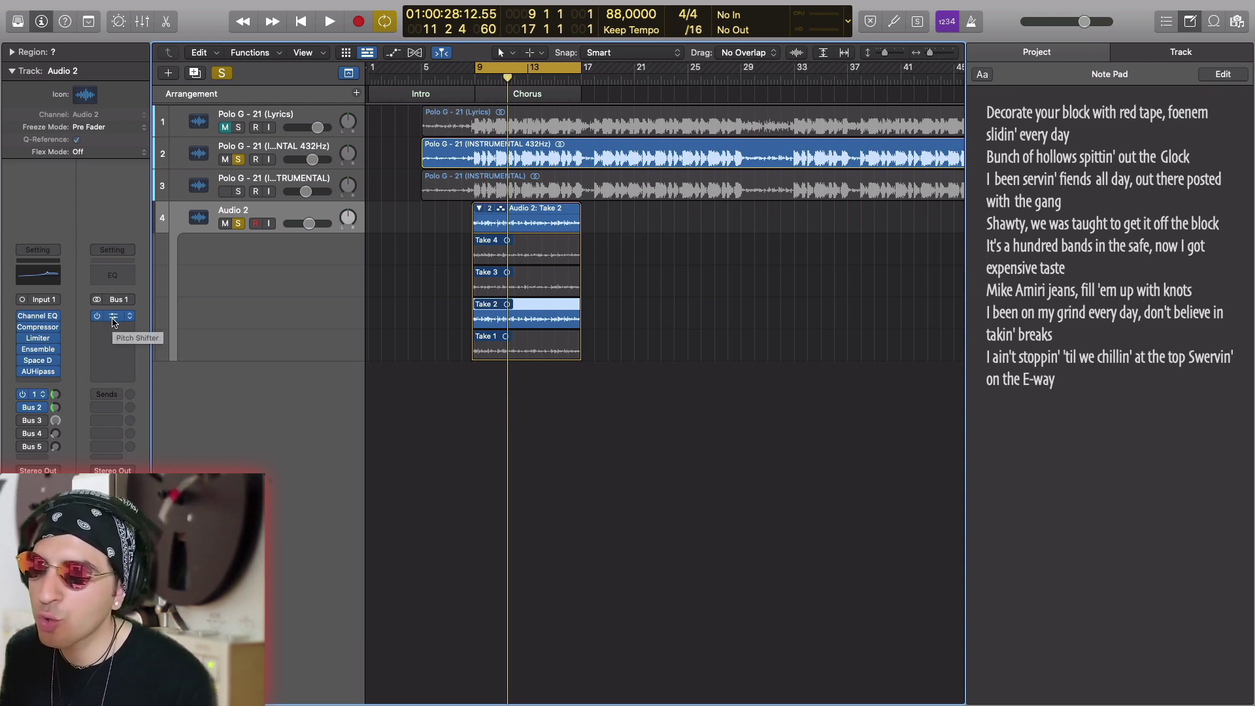
# Play the chorus with Audio 2's Bus 1 send level raised to exaggerate the effect, and stop playback.
pyautogui.press('space')
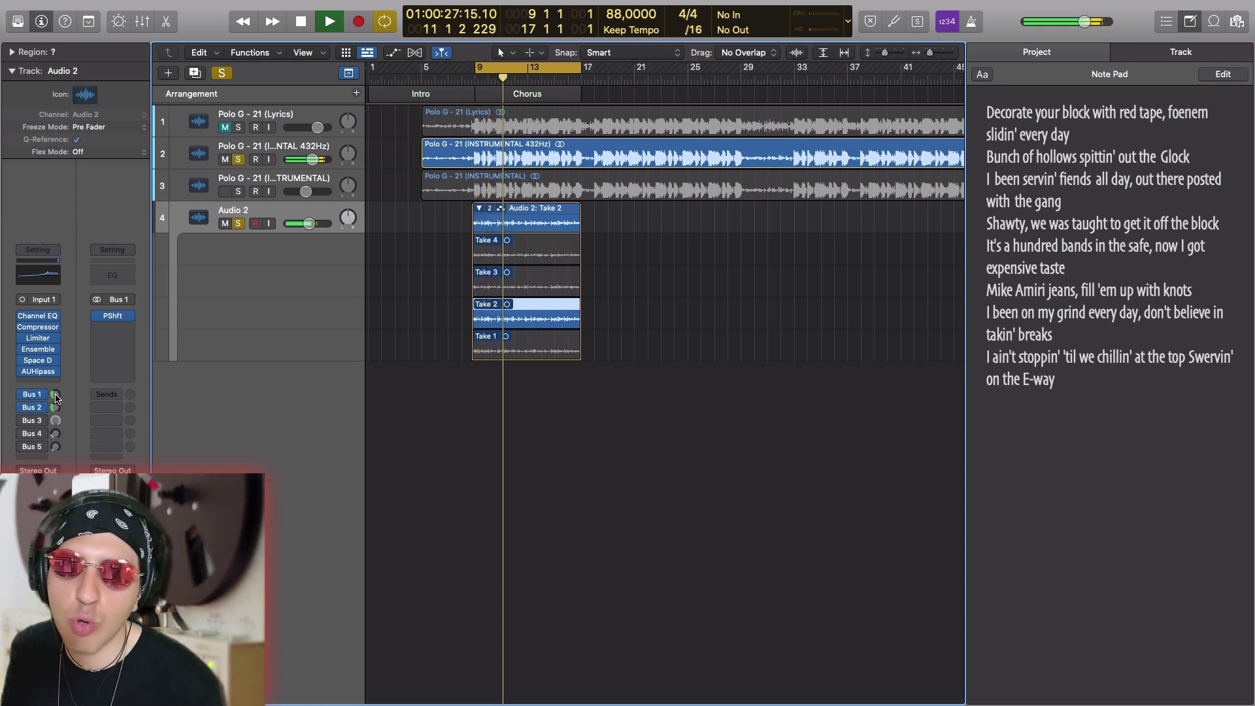
pyautogui.moveTo(56, 397); pyautogui.dragTo(55, 366)
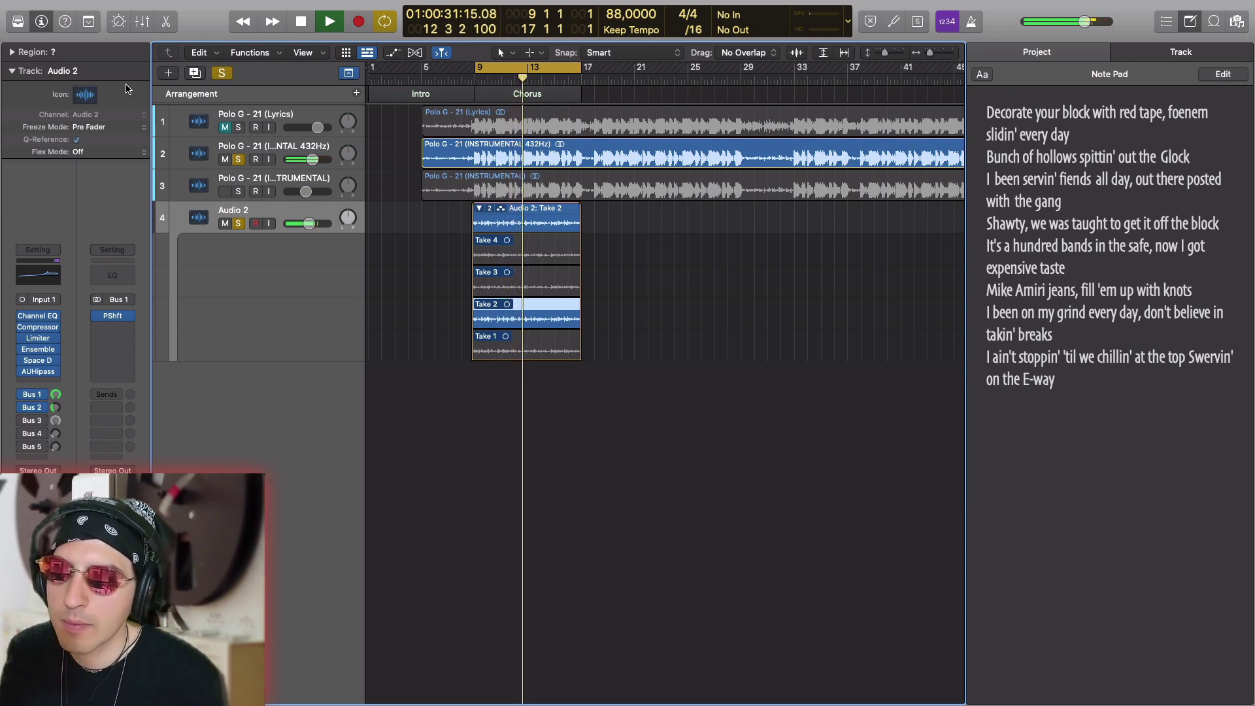
pyautogui.press('space')
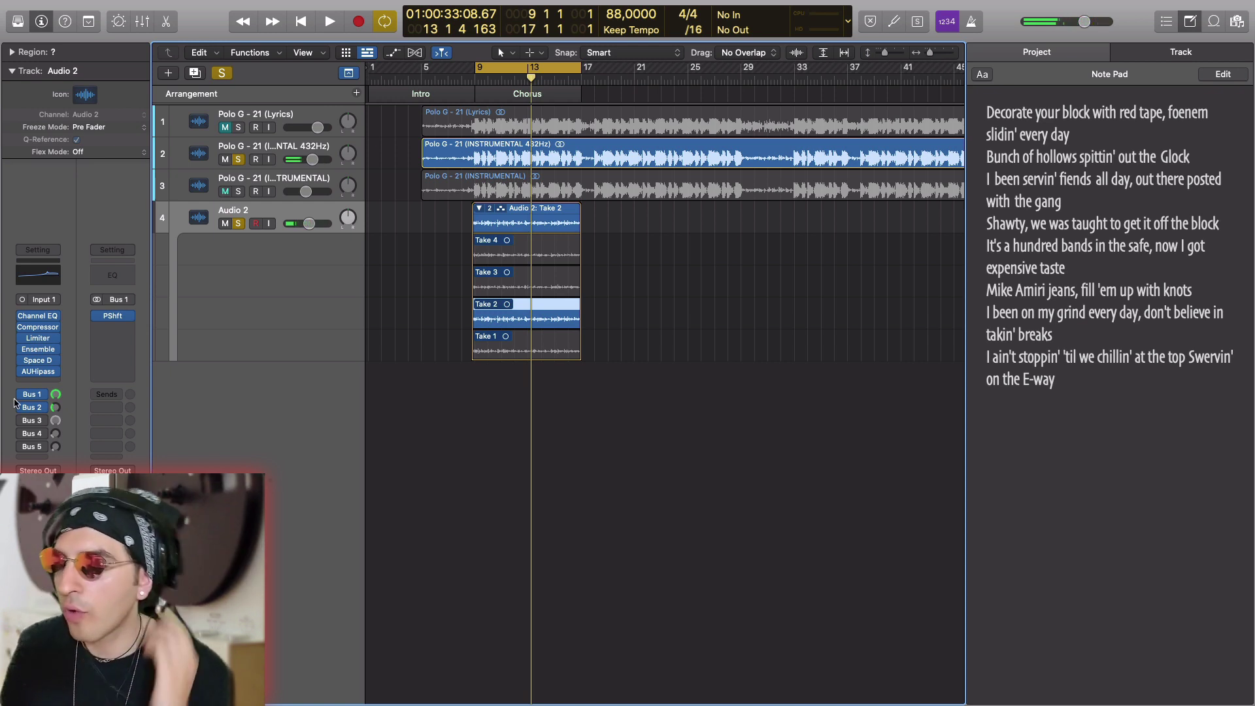
# Set Audio 2's Bus 1 send level to 0.6 and lower it to about -12.2.
pyautogui.doubleClick(60, 392)
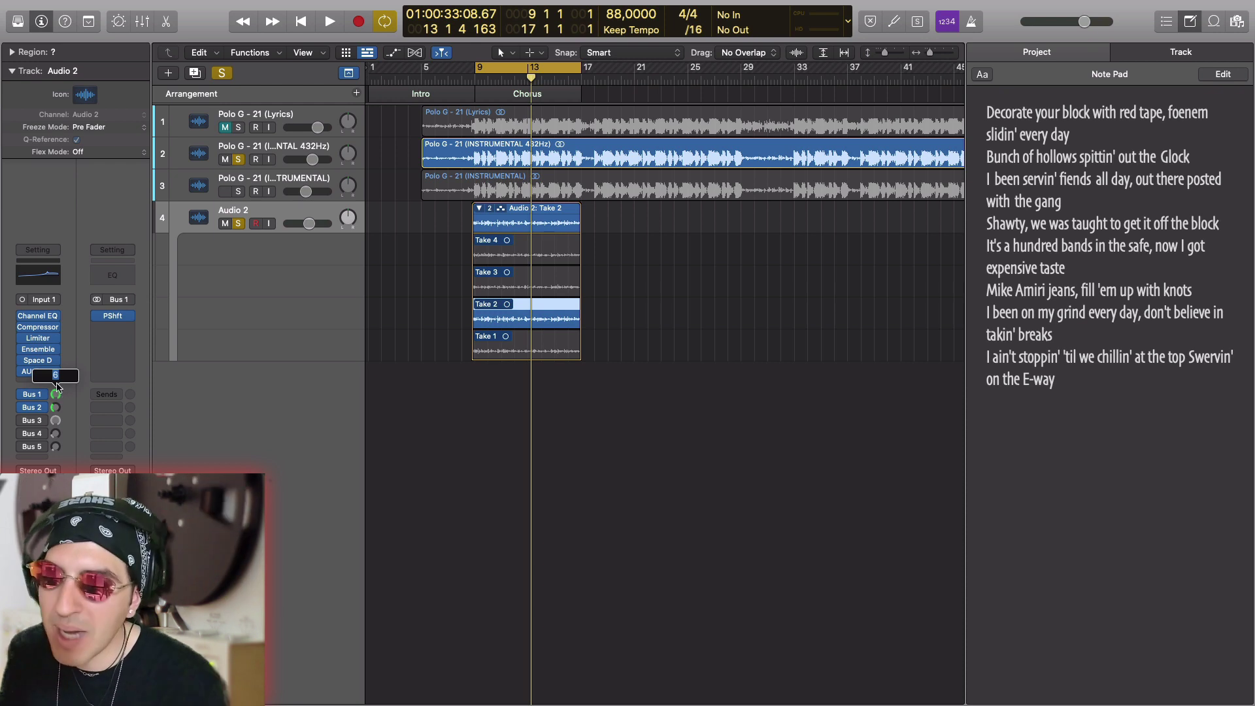
pyautogui.write('0,6')
pyautogui.press('Return')
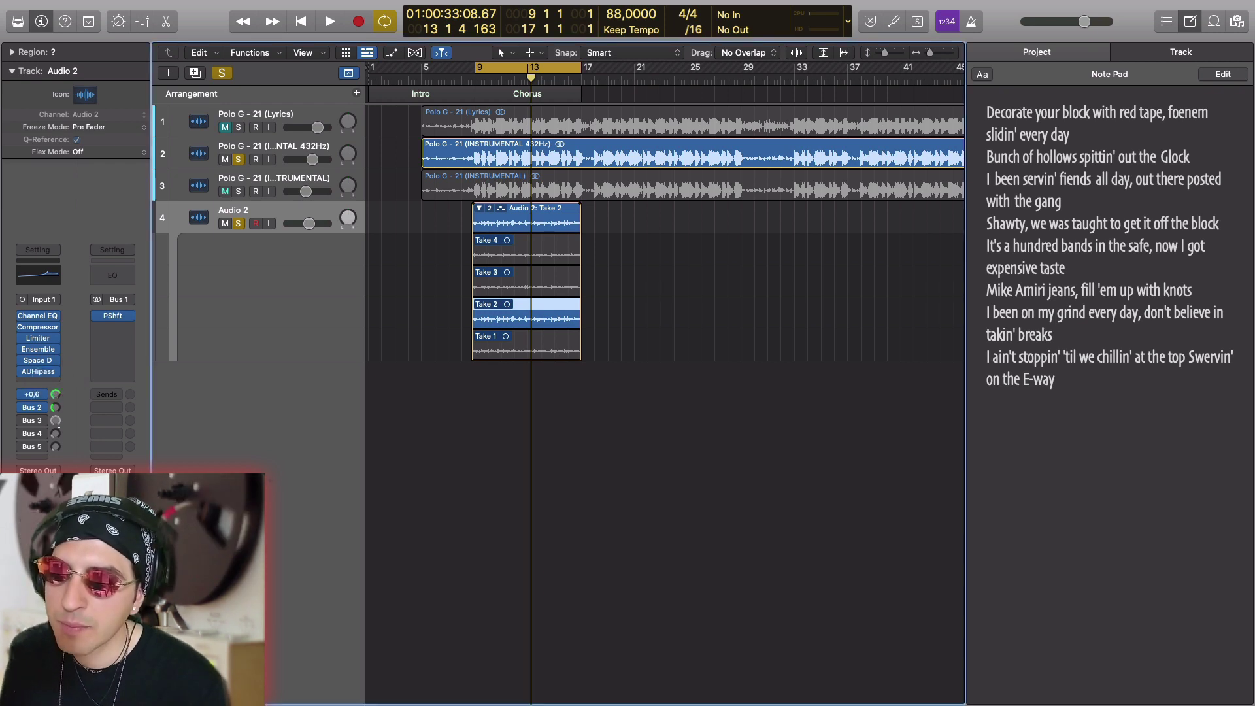
pyautogui.moveTo(58, 394); pyautogui.dragTo(57, 405)
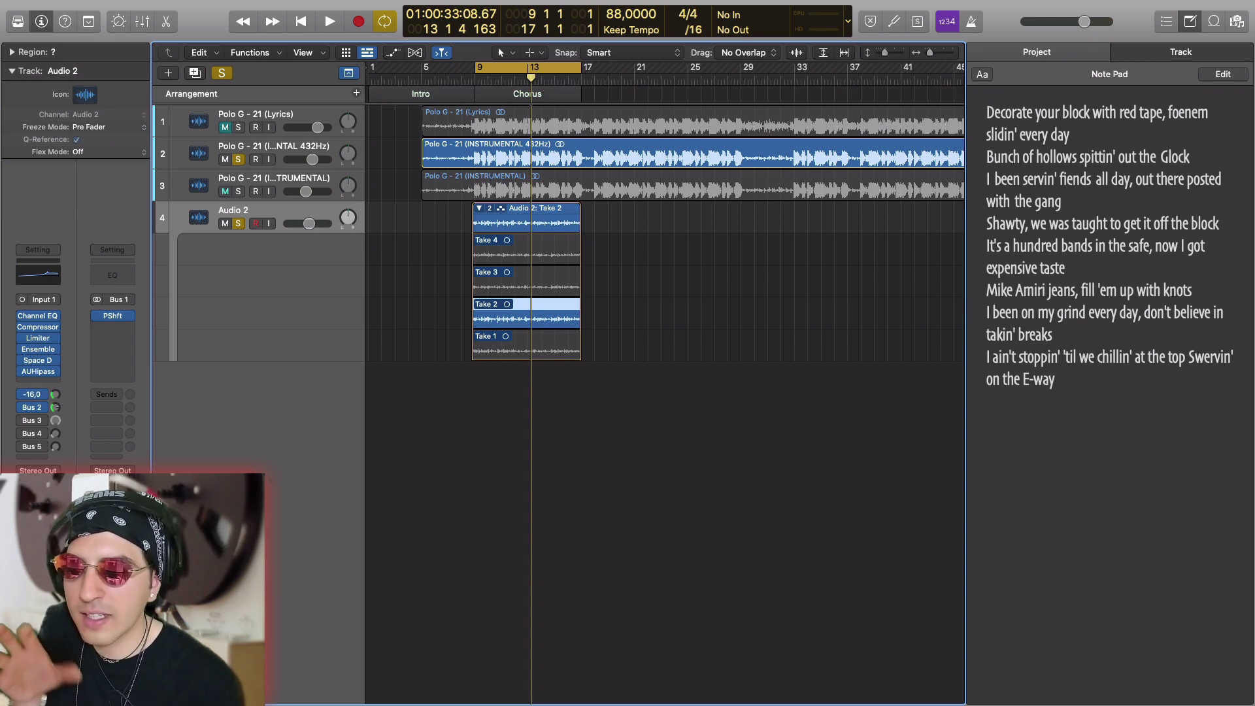
pyautogui.moveTo(57, 395); pyautogui.dragTo(56, 401)
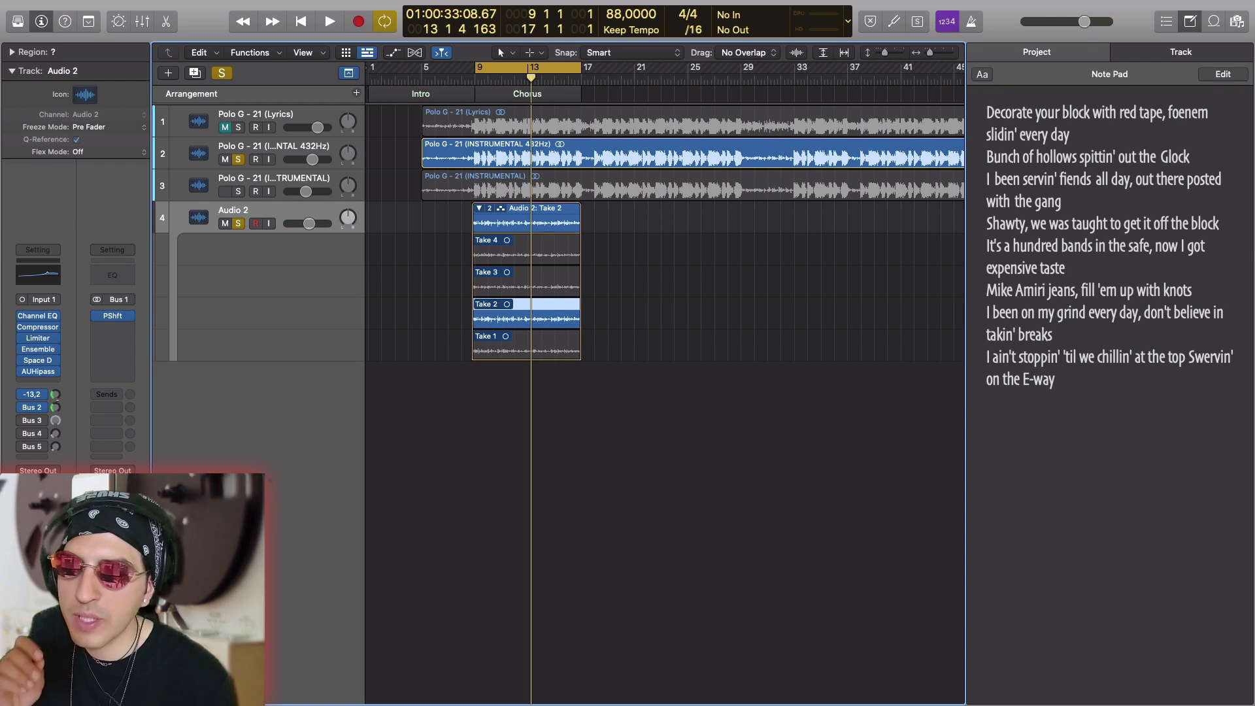
pyautogui.moveTo(56, 401); pyautogui.dragTo(56, 400)
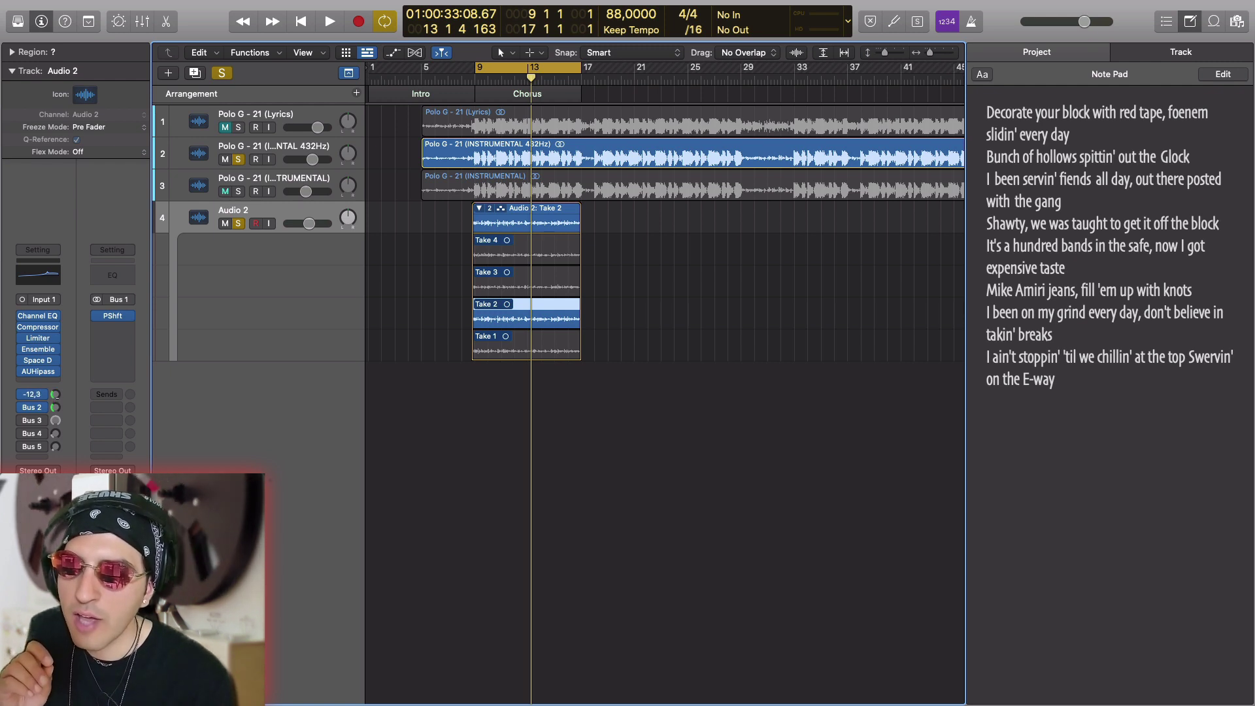
pyautogui.moveTo(56, 399); pyautogui.dragTo(56, 400)
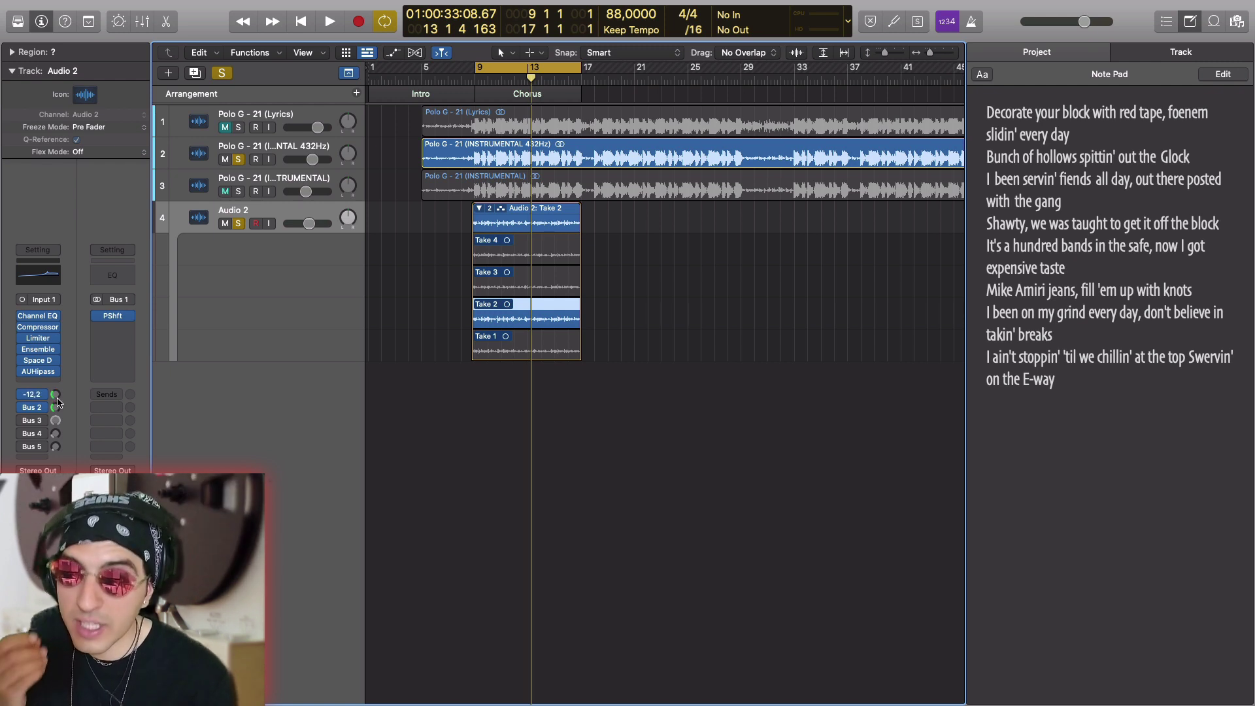
# Open the Pitch Shifters on Aux 1 and Aux 2, compare their settings one above the other, and close both windows.
pyautogui.click(112, 316)
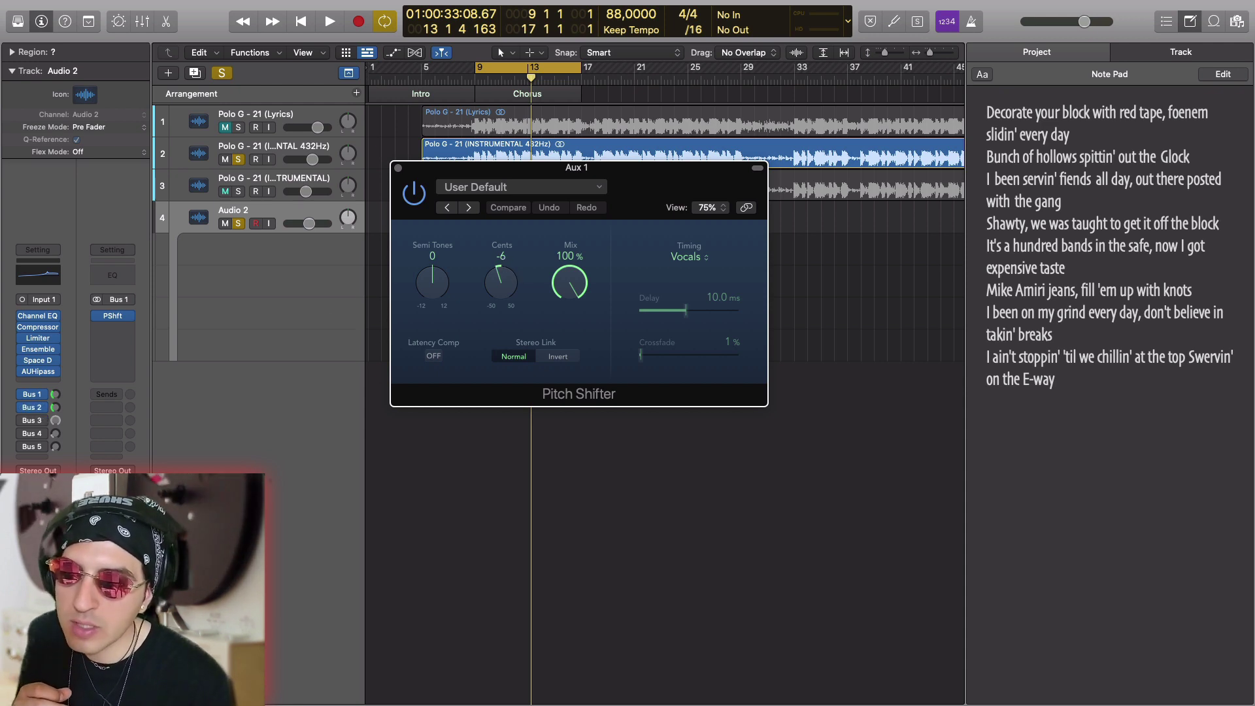
pyautogui.click(27, 405)
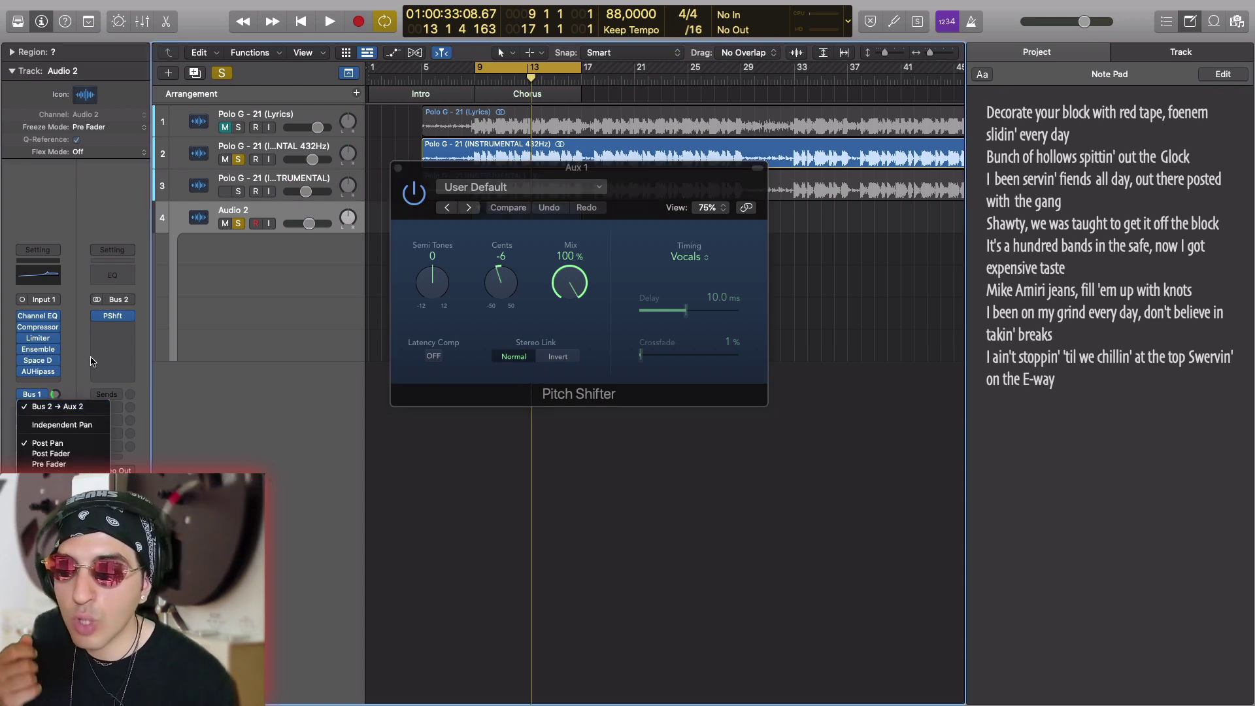
pyautogui.click(120, 324)
pyautogui.click(115, 318)
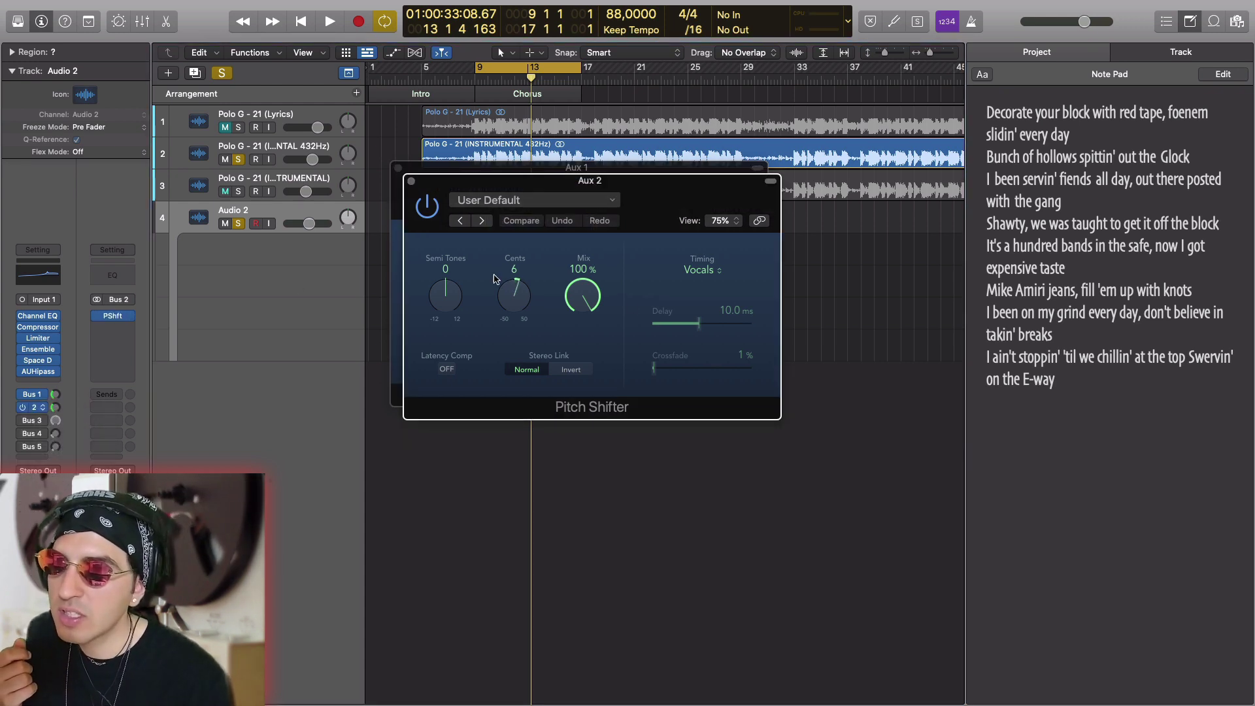
pyautogui.moveTo(606, 171); pyautogui.dragTo(634, 451)
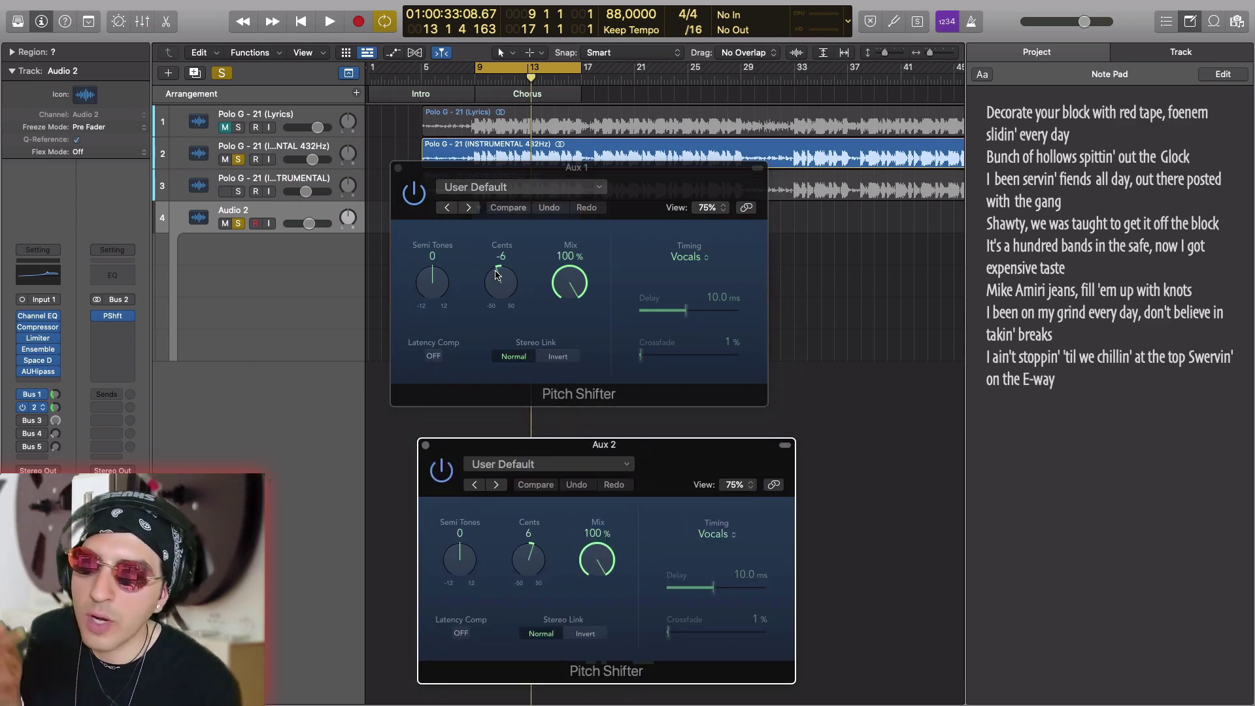
pyautogui.click(398, 168)
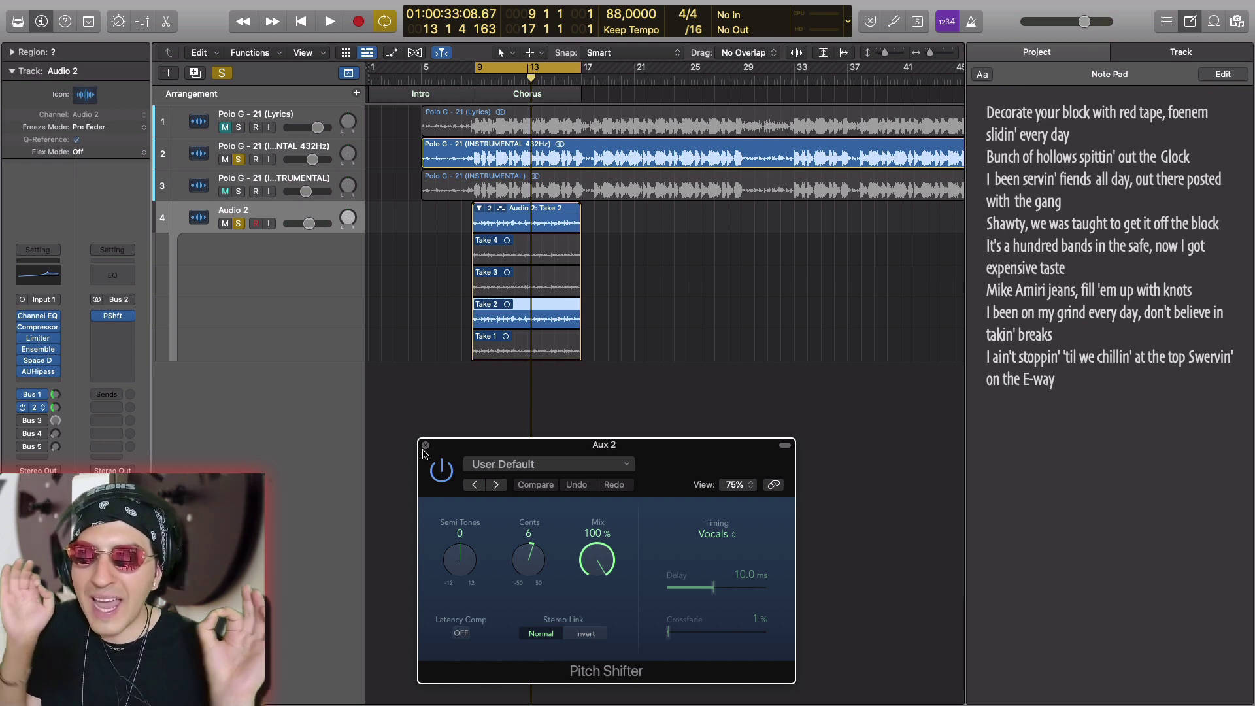
pyautogui.click(425, 446)
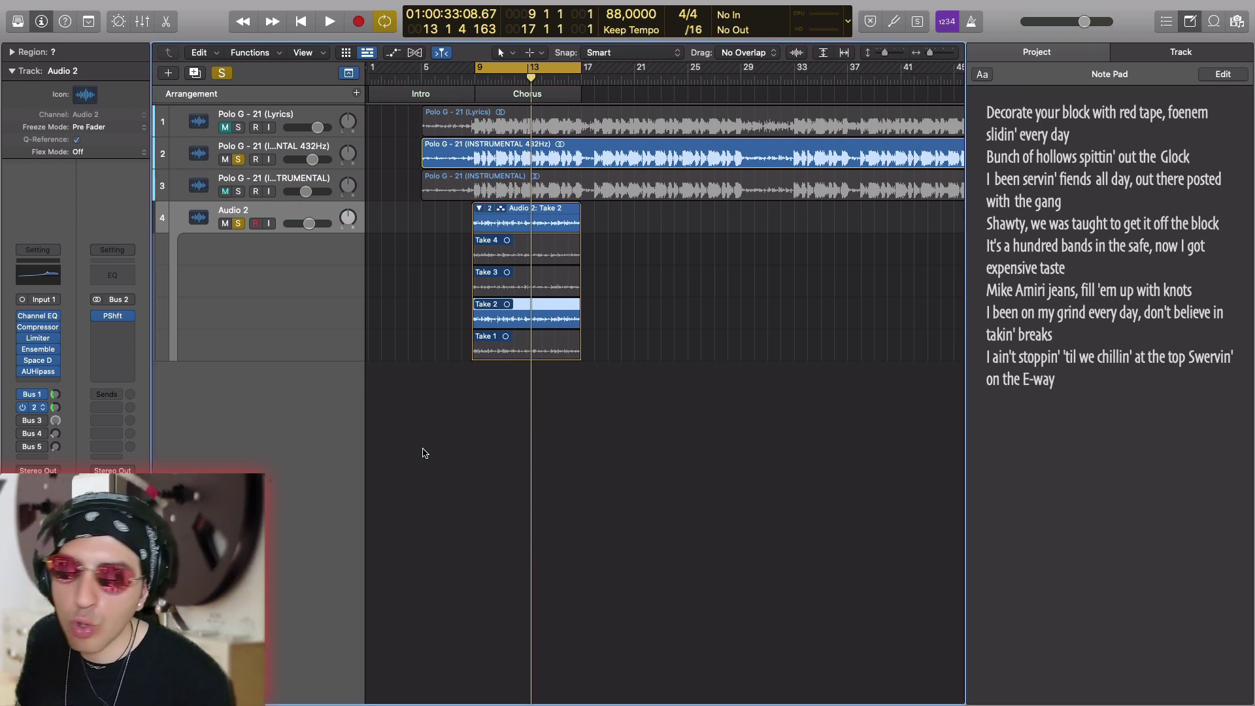
# Enable Audio 2's Bus 3 send, open the Compressor on Aux 3, shift its window aside, and check its preset list.
pyautogui.click(23, 420)
pyautogui.click(36, 421)
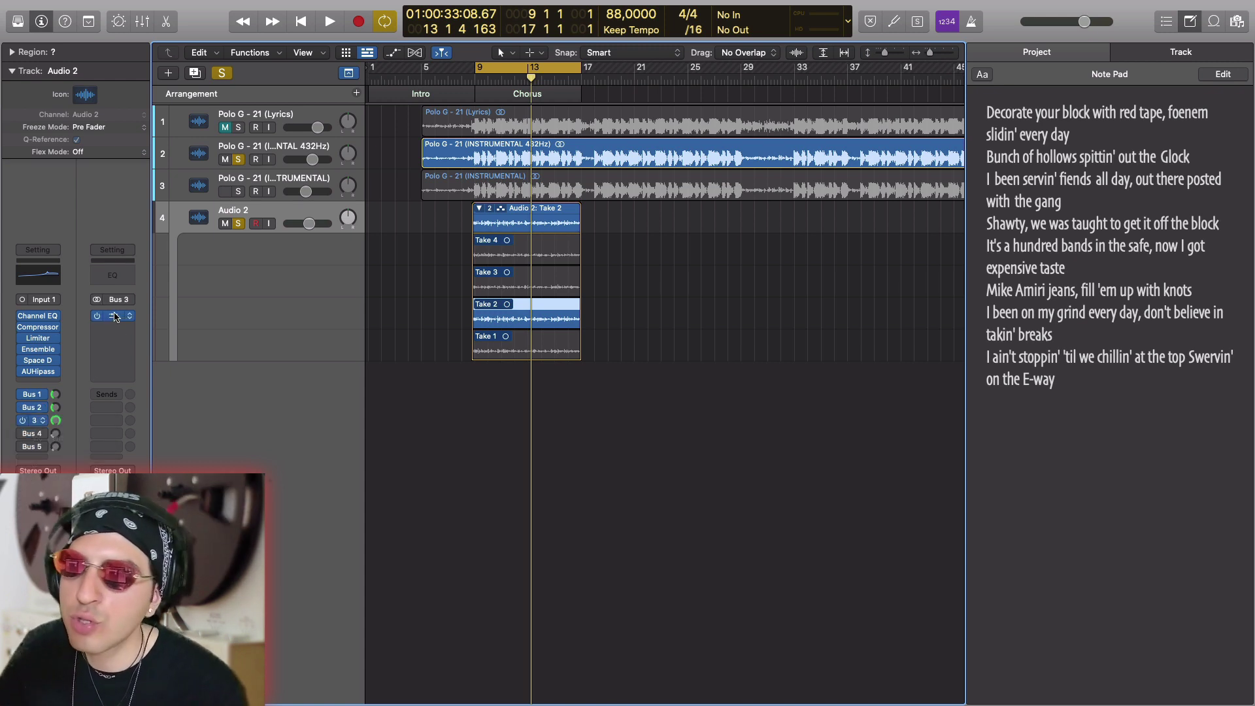
pyautogui.click(115, 319)
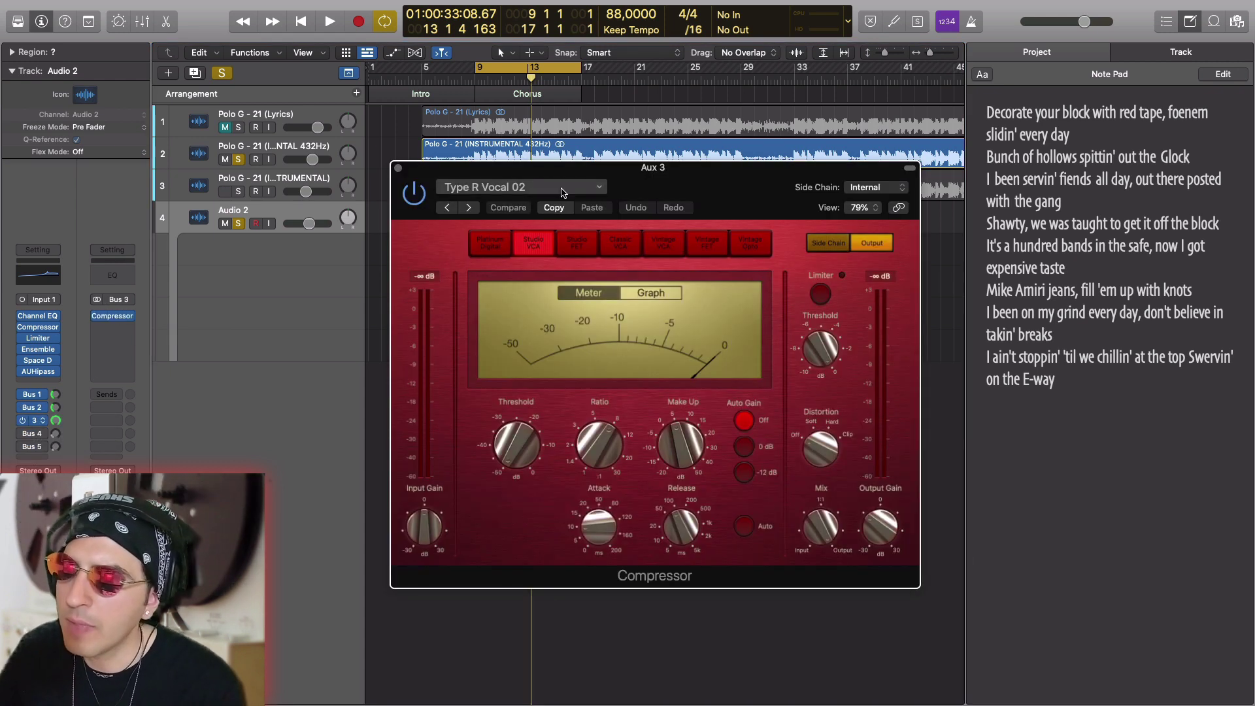
pyautogui.moveTo(546, 169); pyautogui.dragTo(498, 170)
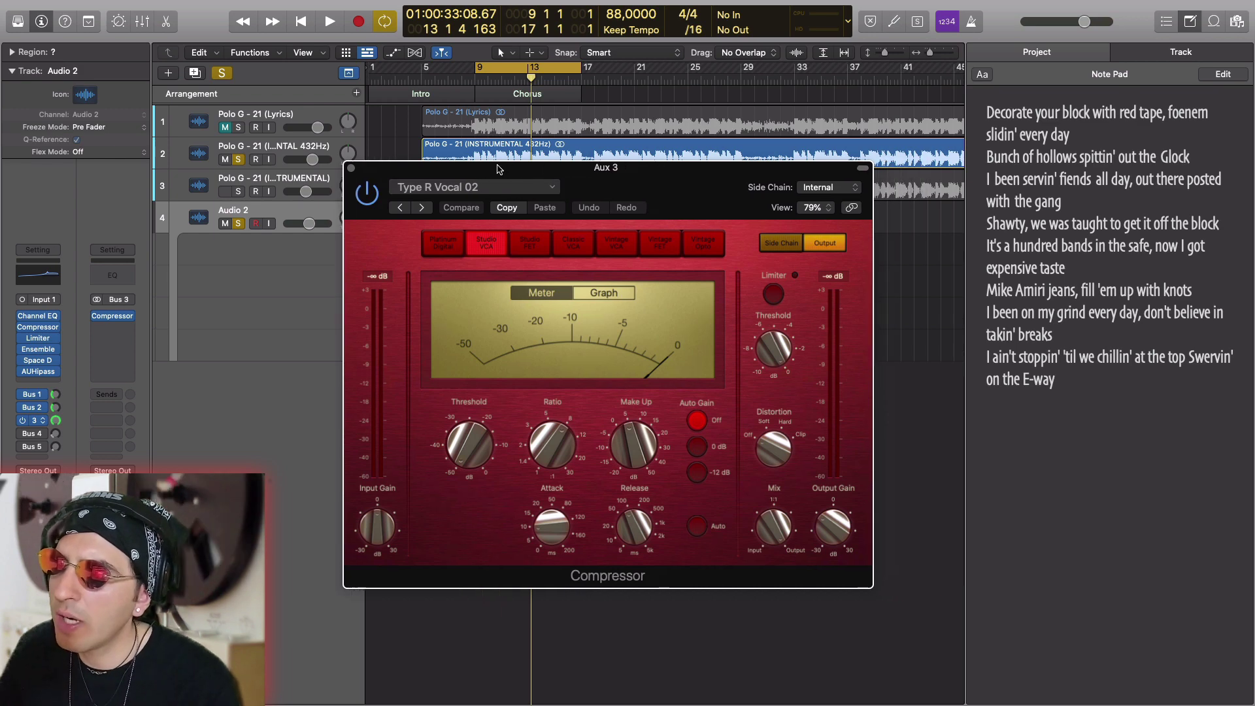
pyautogui.click(466, 190)
pyautogui.click(482, 174)
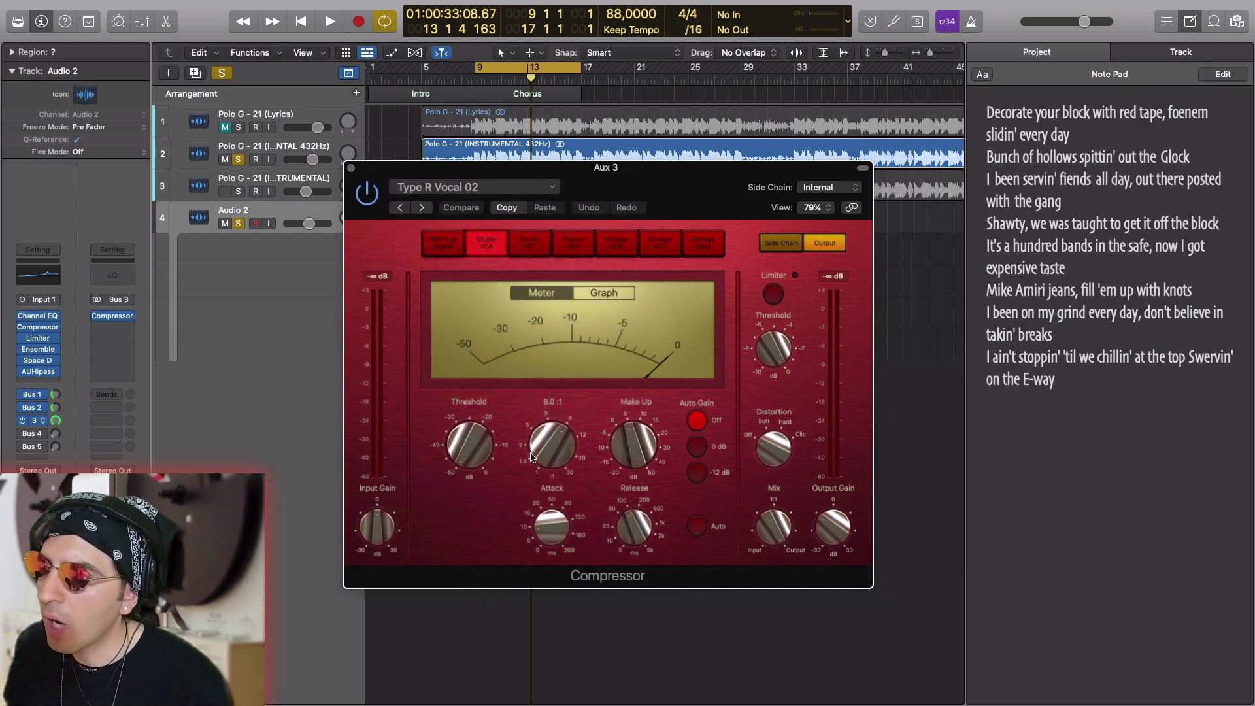
# Review the Threshold, Ratio and Make Up settings of Aux 3's Compressor, play the chorus through it, close its window and stop playback.
pyautogui.moveTo(468, 446)
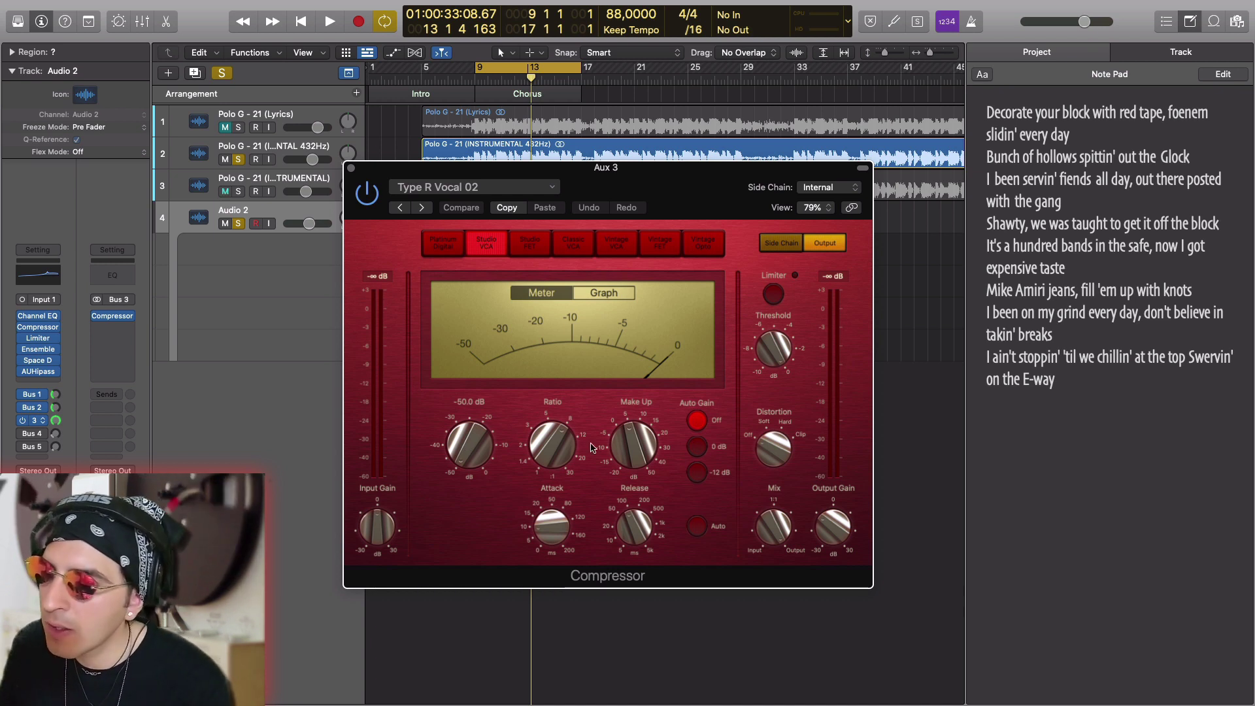
pyautogui.moveTo(631, 440)
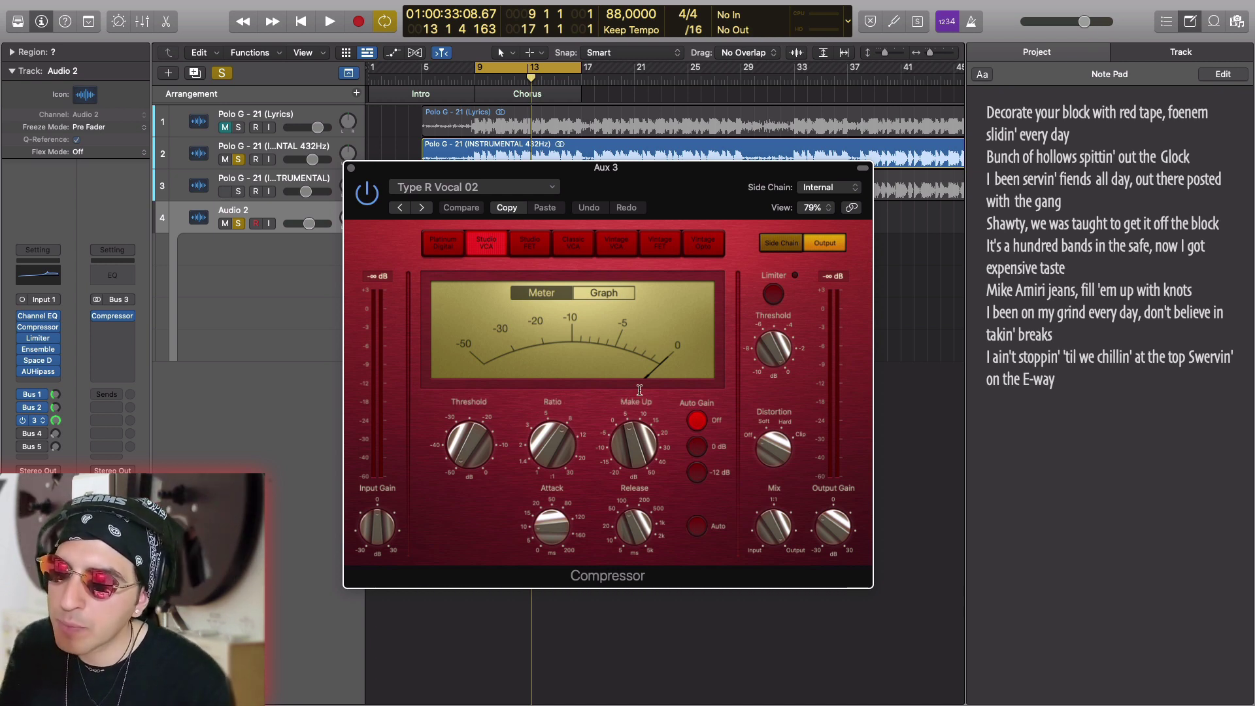
pyautogui.press('space')
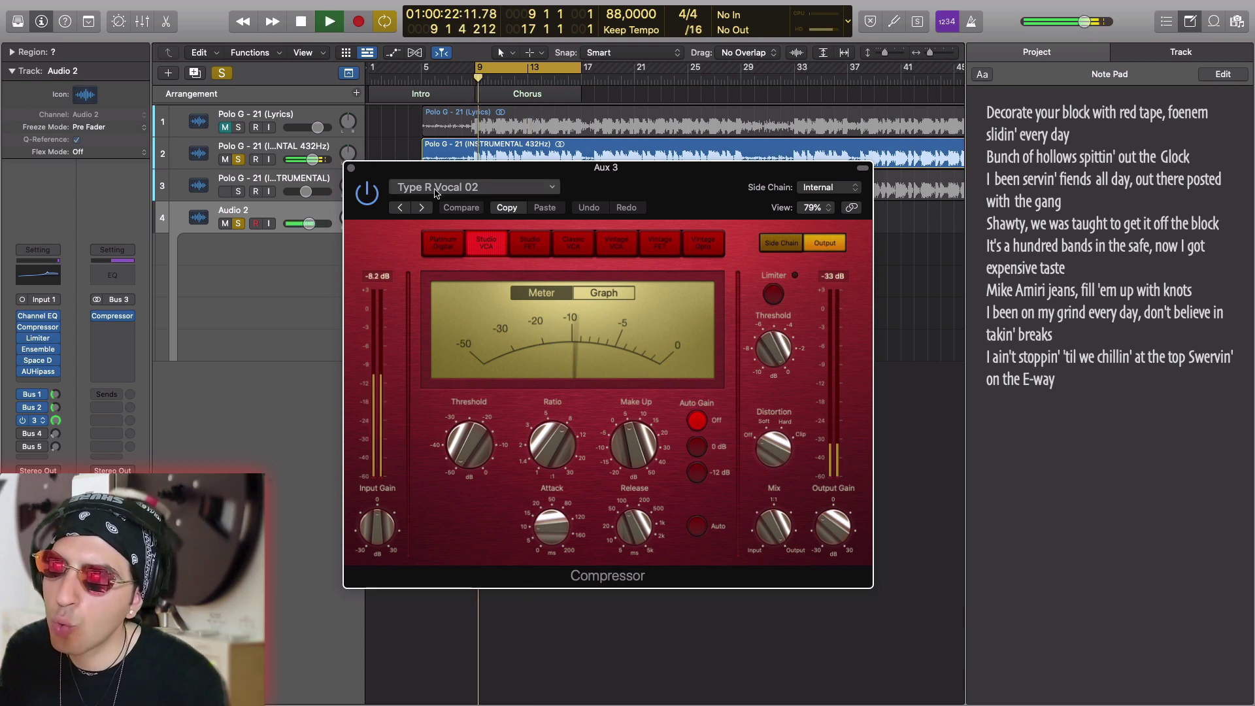
pyautogui.click(351, 170)
pyautogui.press('space')
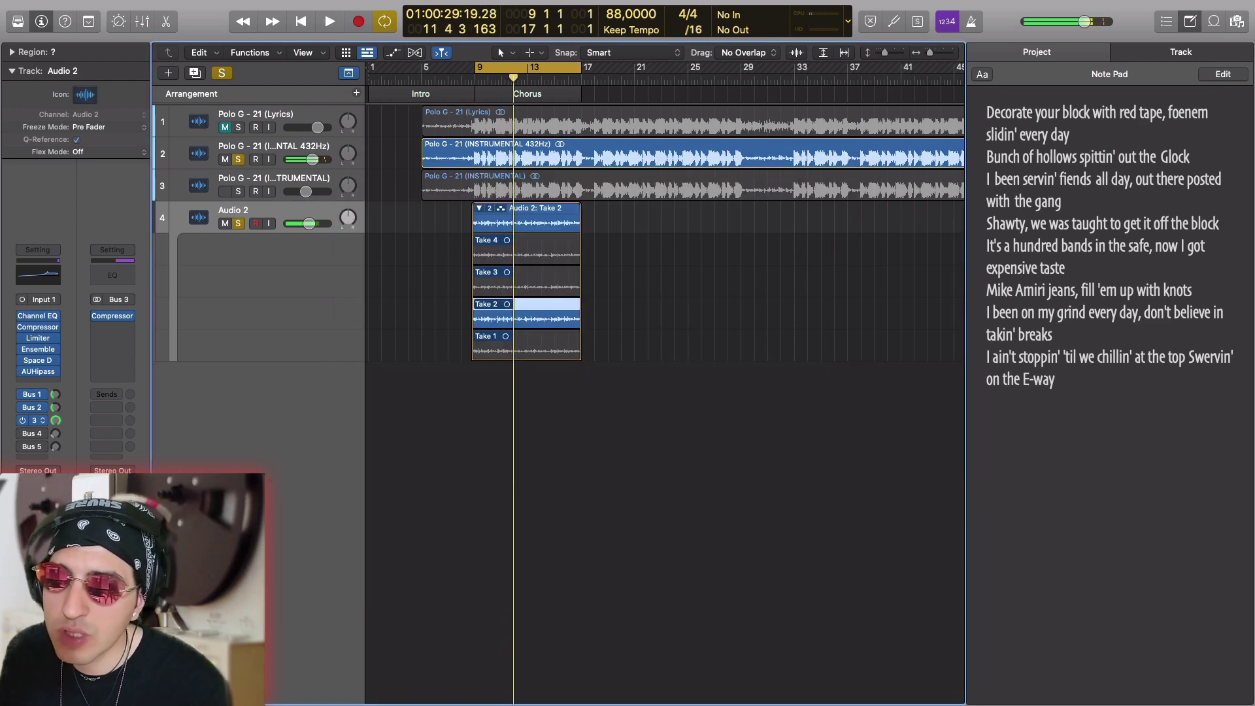
# Enable Audio 2's Bus 4 send, open the Stereo Delay on Aux 4 to review its settings, and close its window.
pyautogui.click(23, 434)
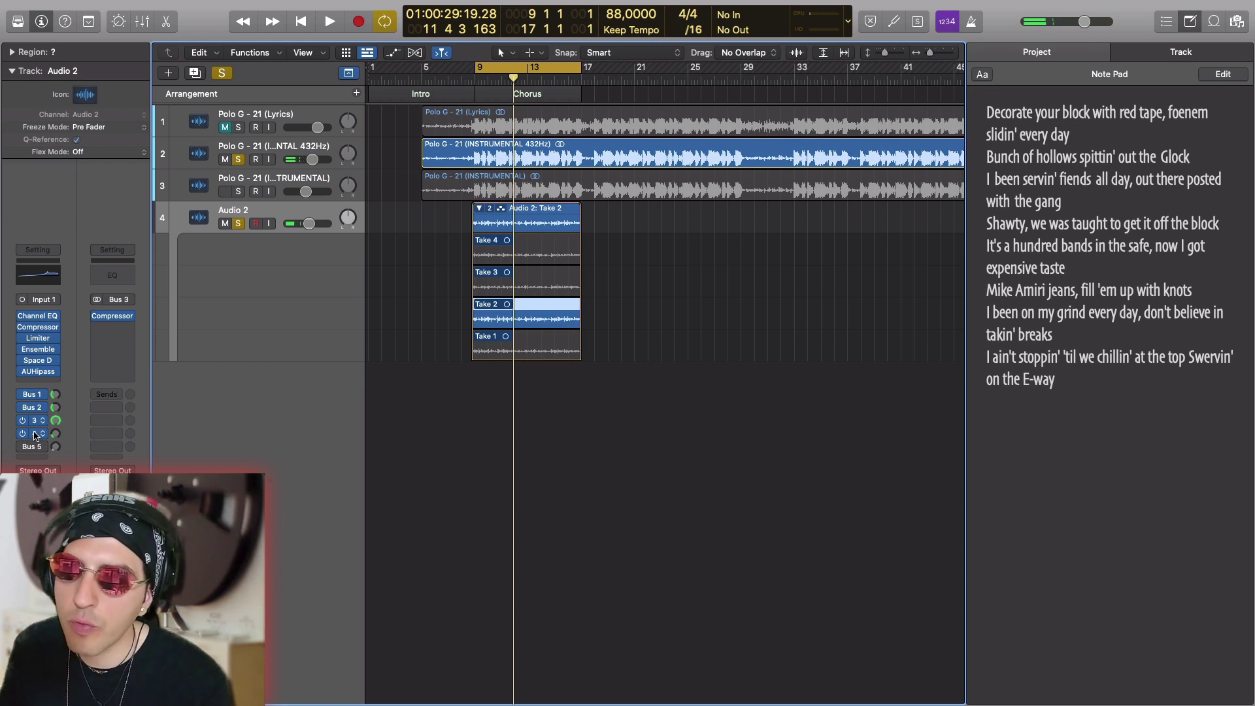
pyautogui.click(36, 436)
pyautogui.click(59, 434)
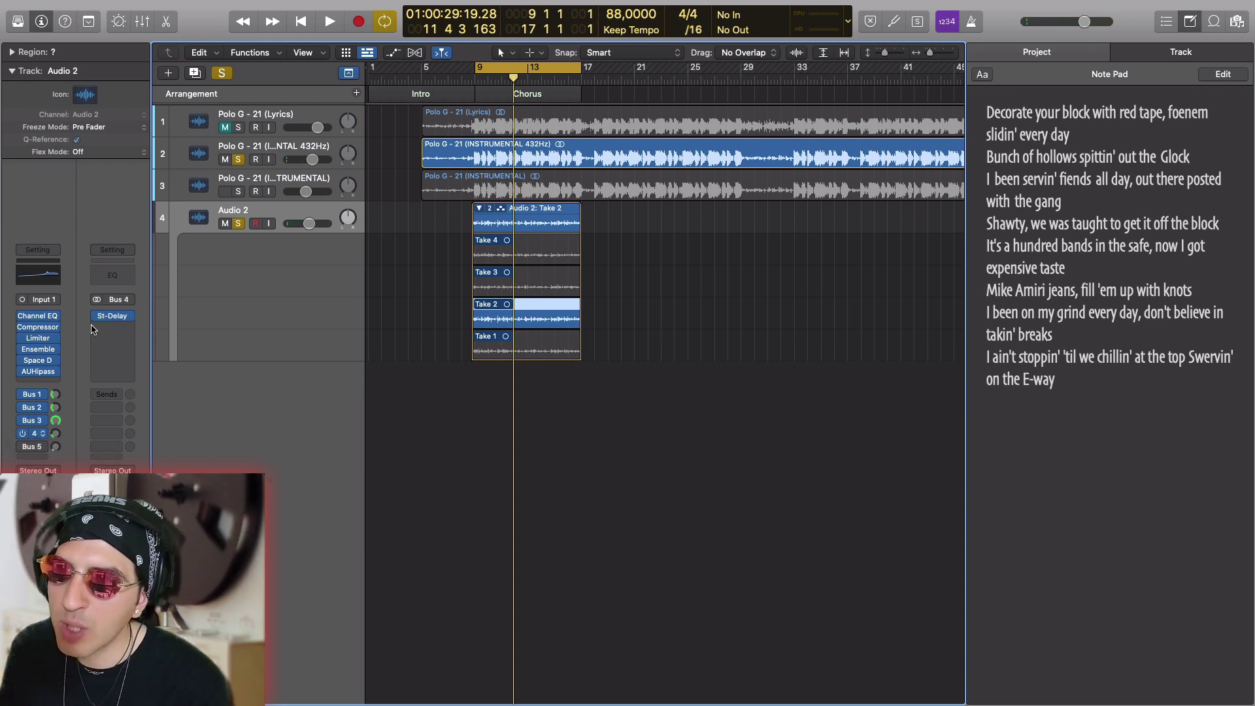
pyautogui.click(113, 316)
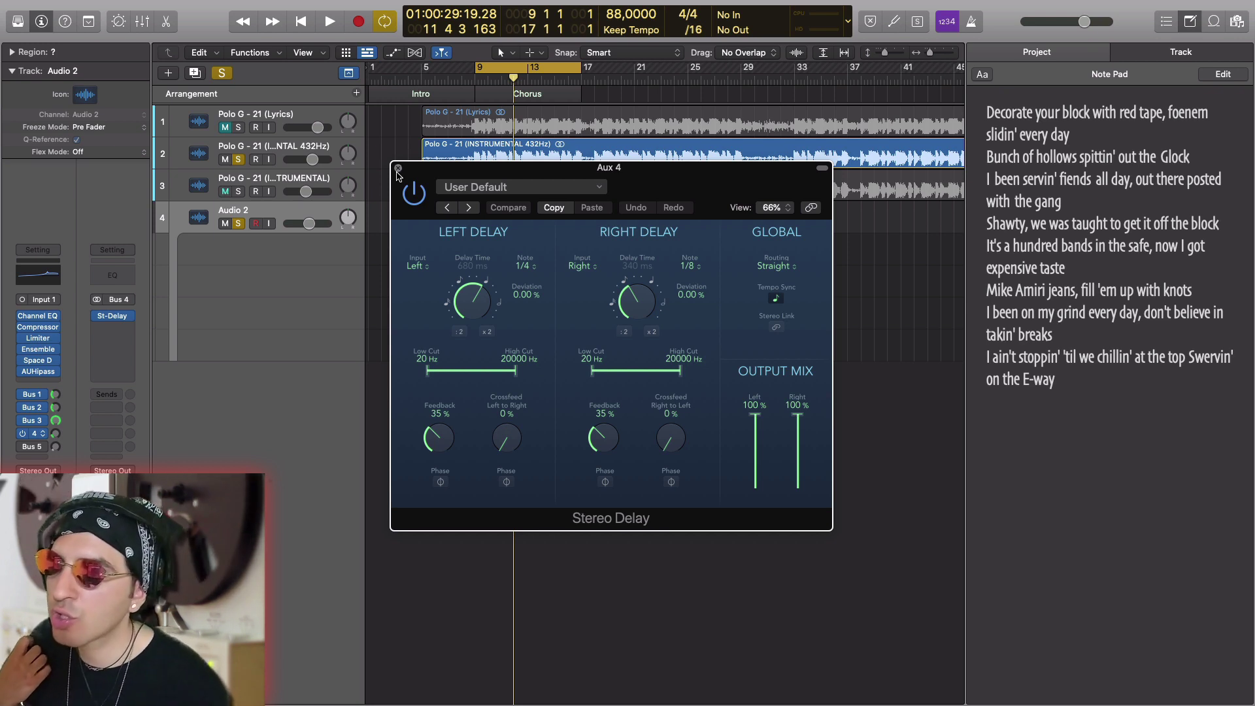
pyautogui.click(398, 168)
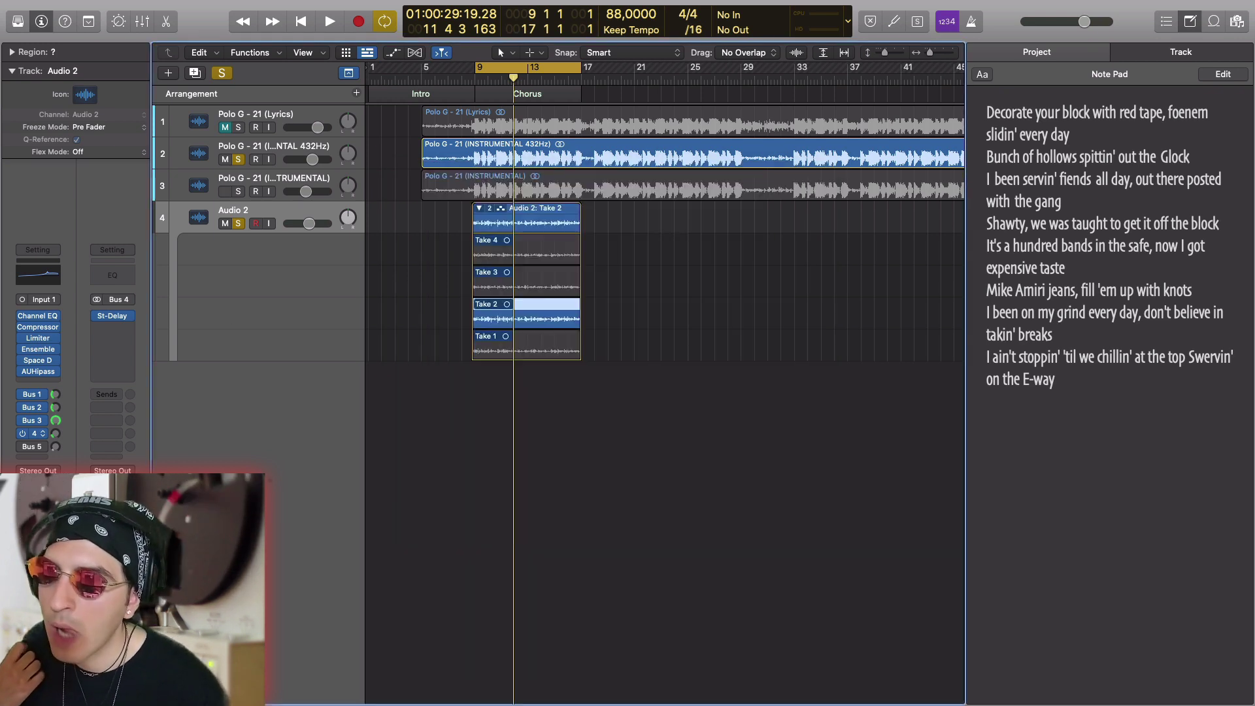
# Enable Audio 2's Bus 5 send, open the Tape Delay on Aux 5, and move its window clear of the track area.
pyautogui.click(24, 450)
pyautogui.click(78, 322)
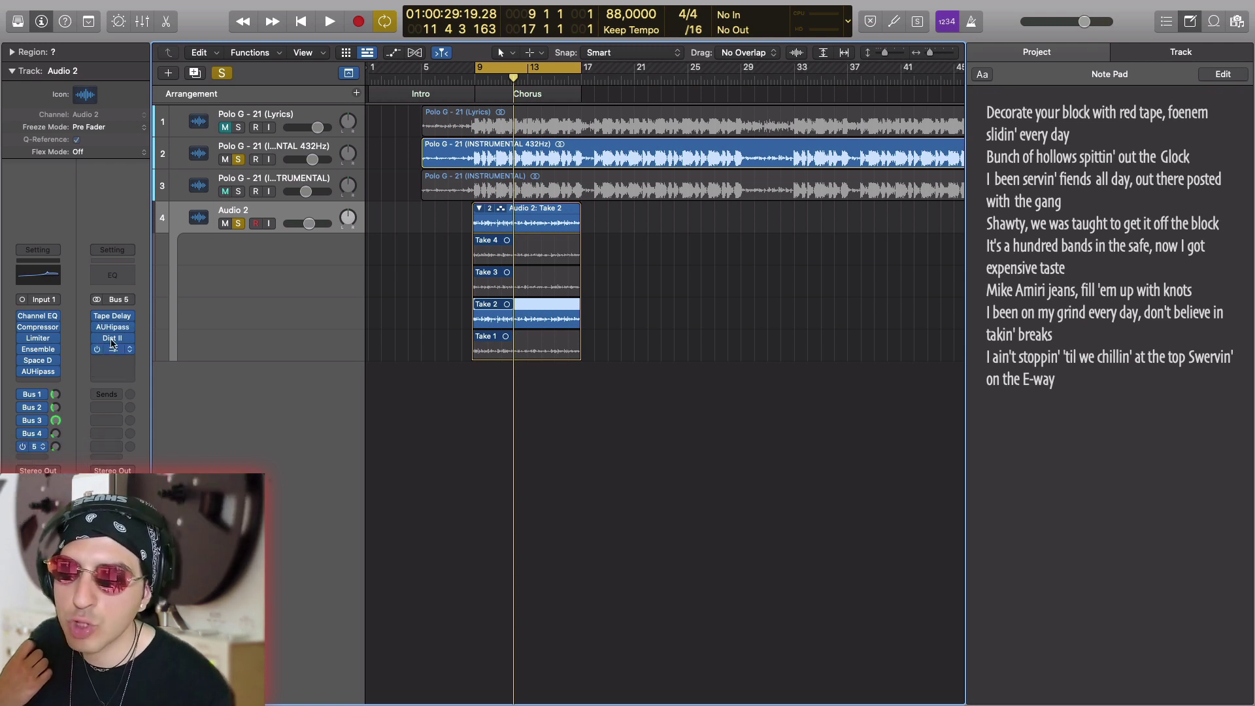
pyautogui.click(112, 316)
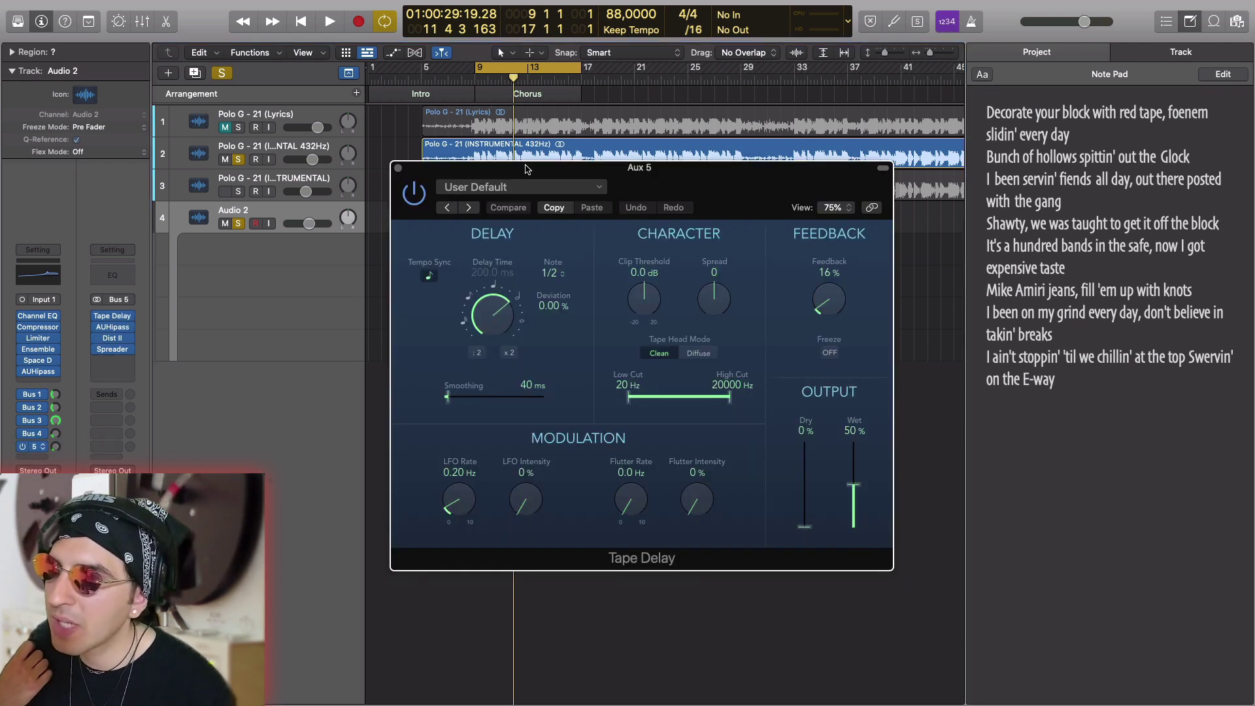
pyautogui.moveTo(525, 172); pyautogui.dragTo(822, 47)
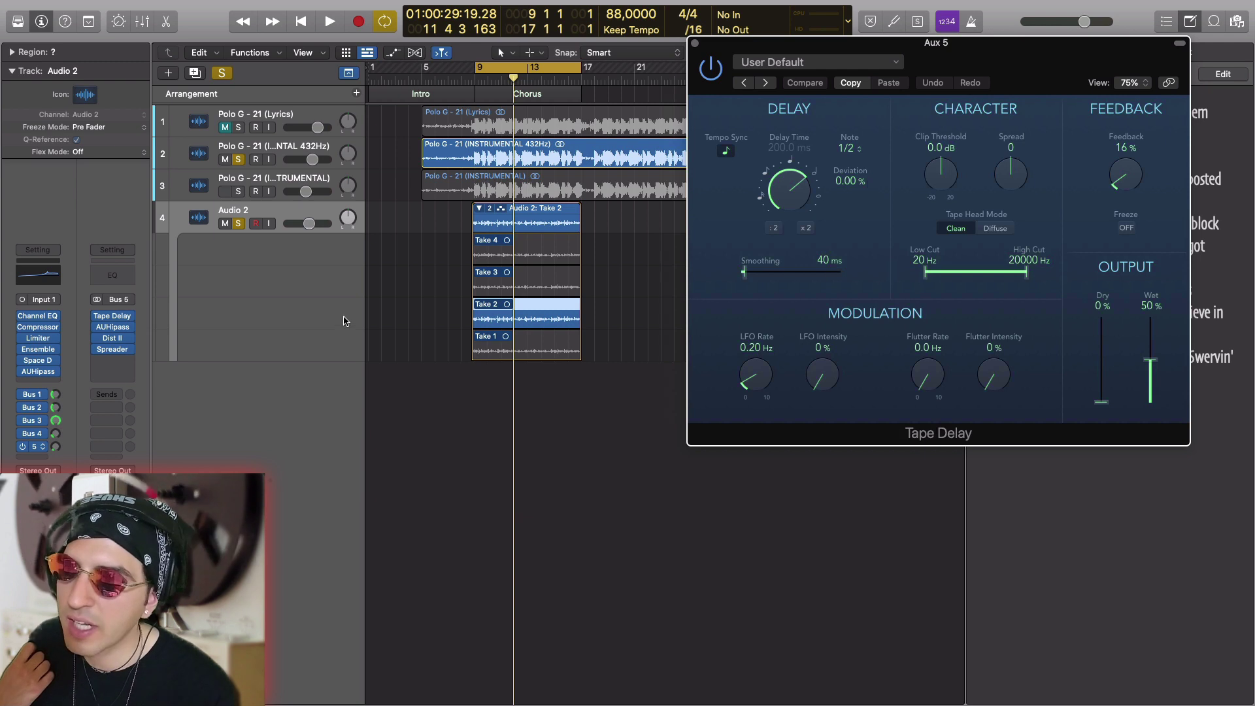
# Open Aux 5's AUHipass and Distortion II plug-ins and arrange their windows one above the other beside the Tape Delay.
pyautogui.click(111, 328)
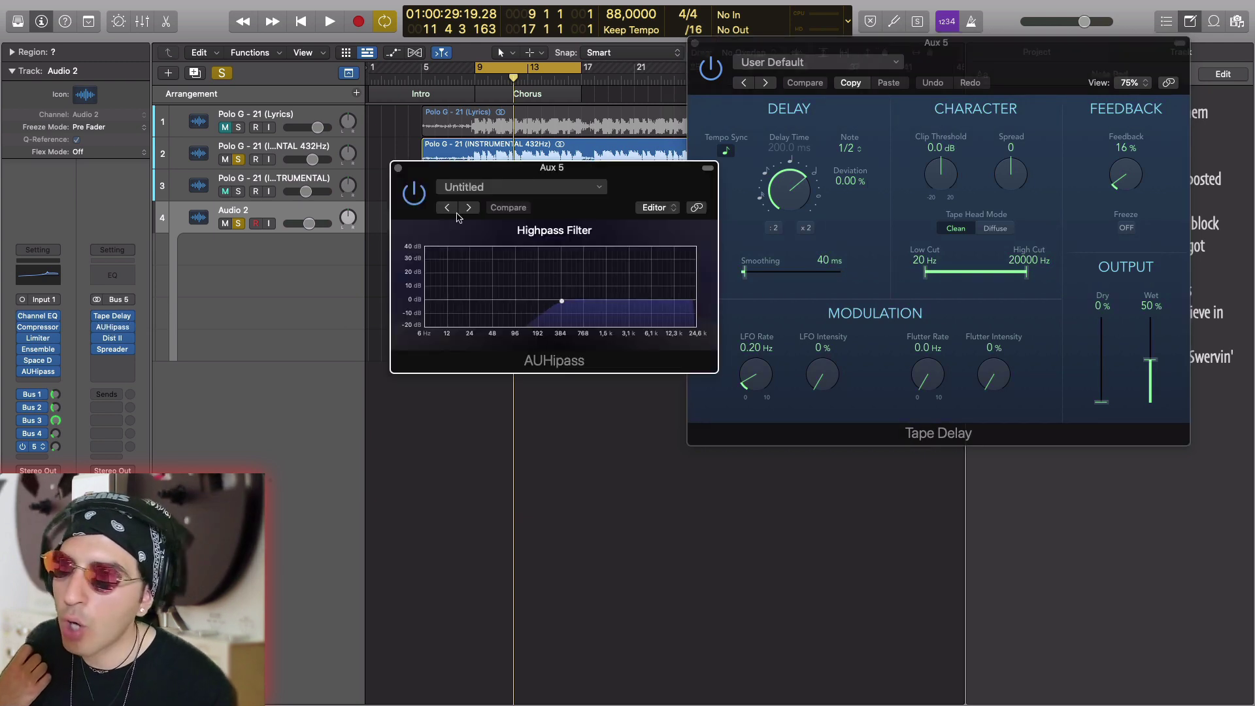
pyautogui.moveTo(501, 223); pyautogui.dragTo(443, 209)
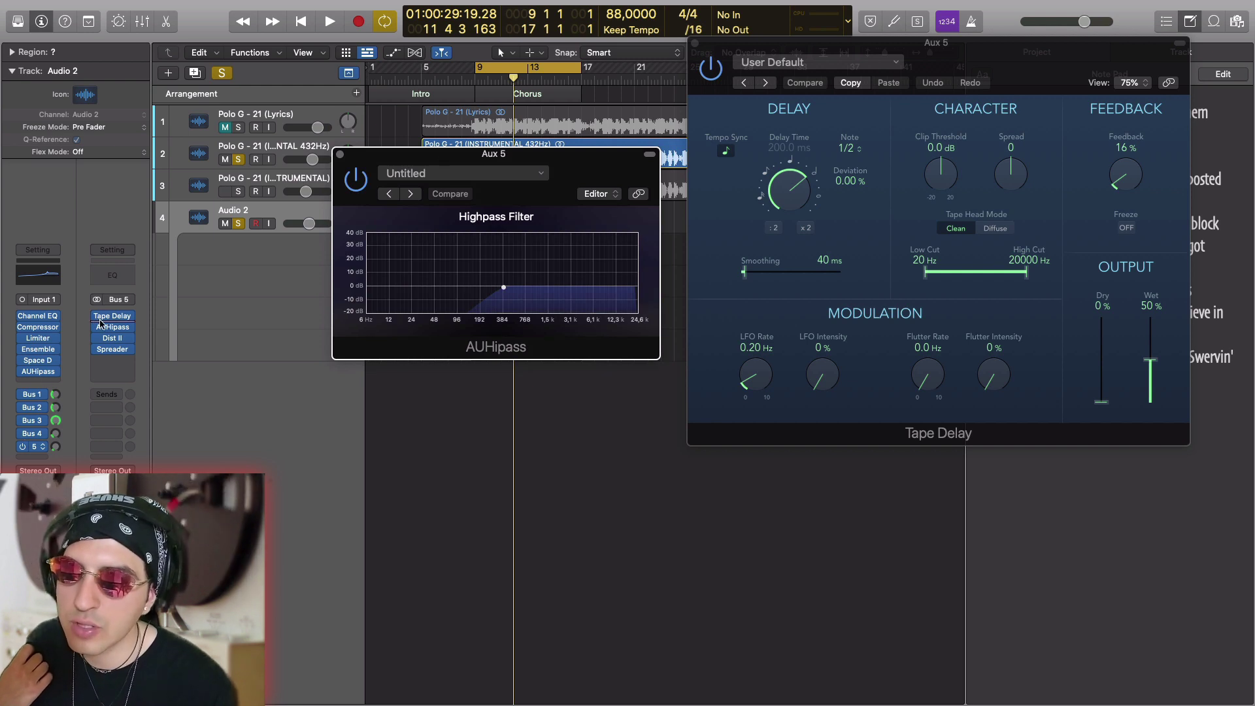
pyautogui.click(112, 338)
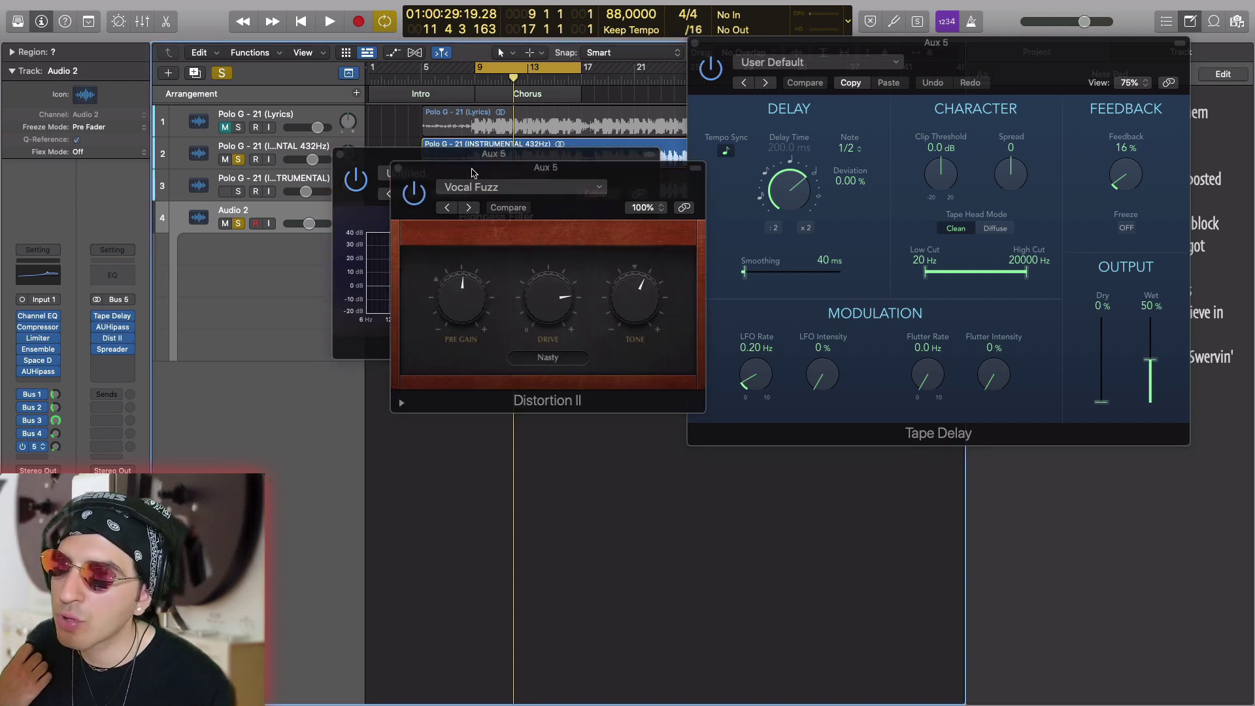
pyautogui.moveTo(474, 173); pyautogui.dragTo(458, 388)
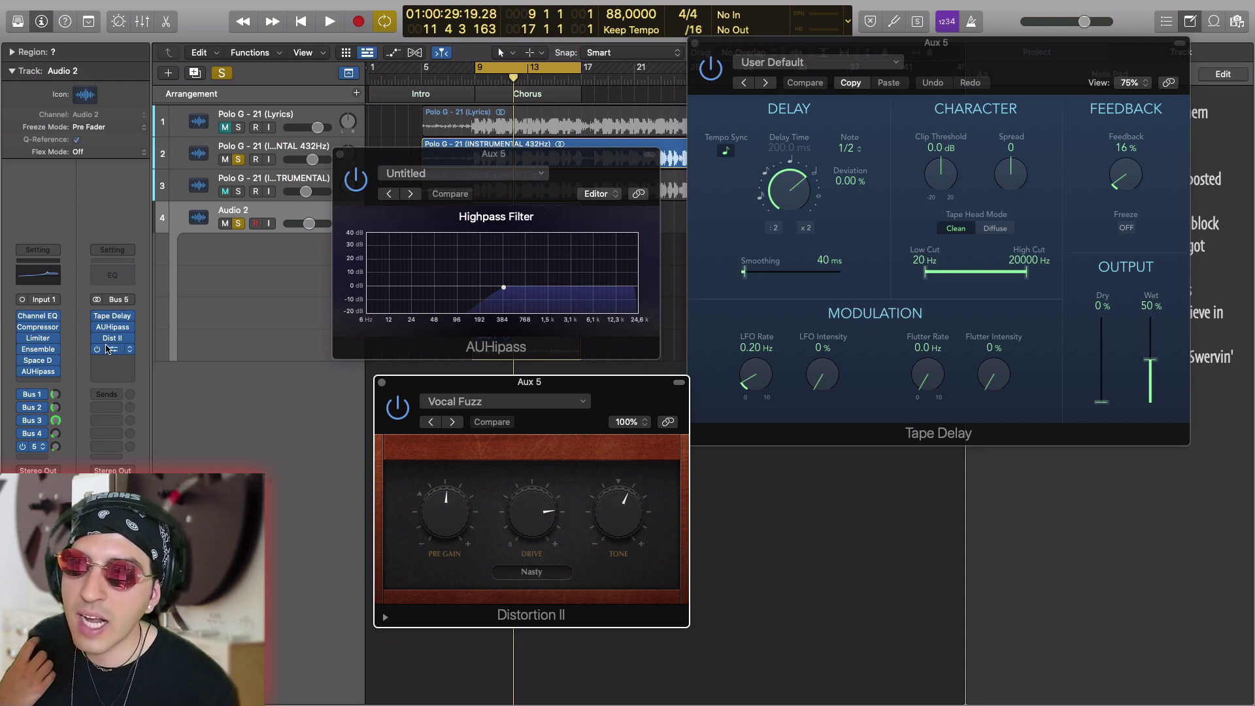
# Open the Spreader on Aux 5 to review its settings, and close all four Aux 5 plug-in windows.
pyautogui.click(108, 349)
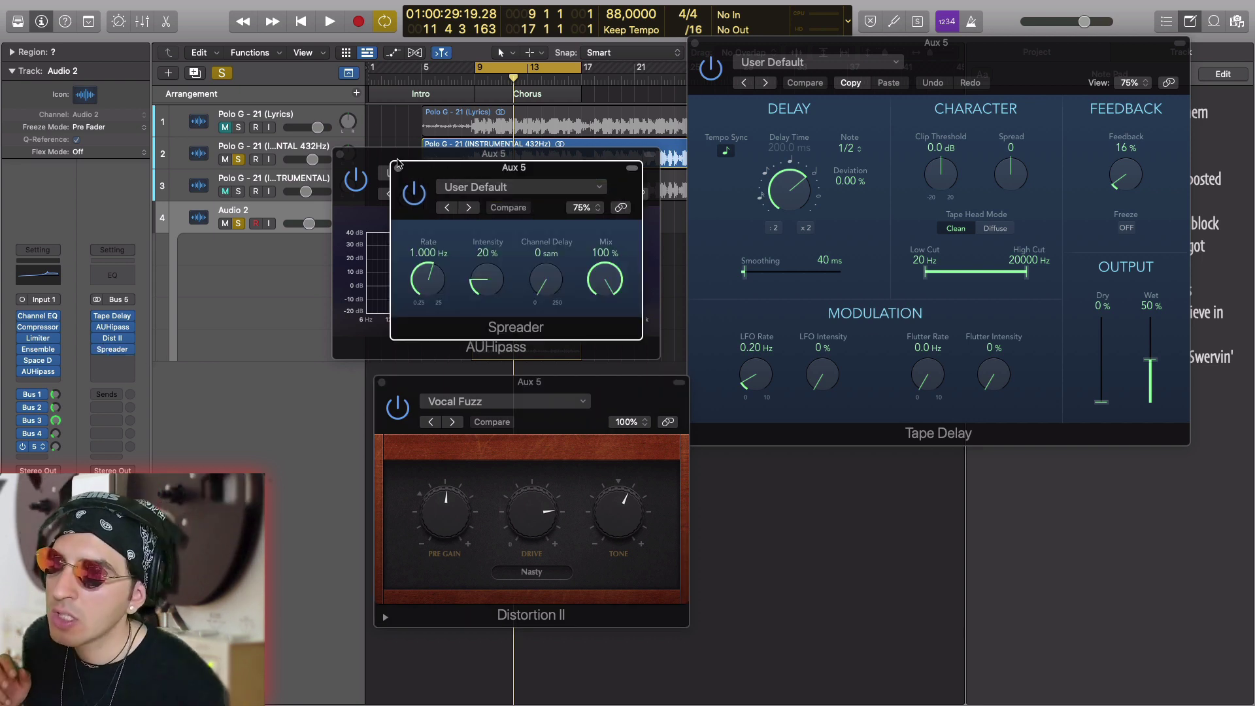
pyautogui.click(398, 168)
pyautogui.click(340, 155)
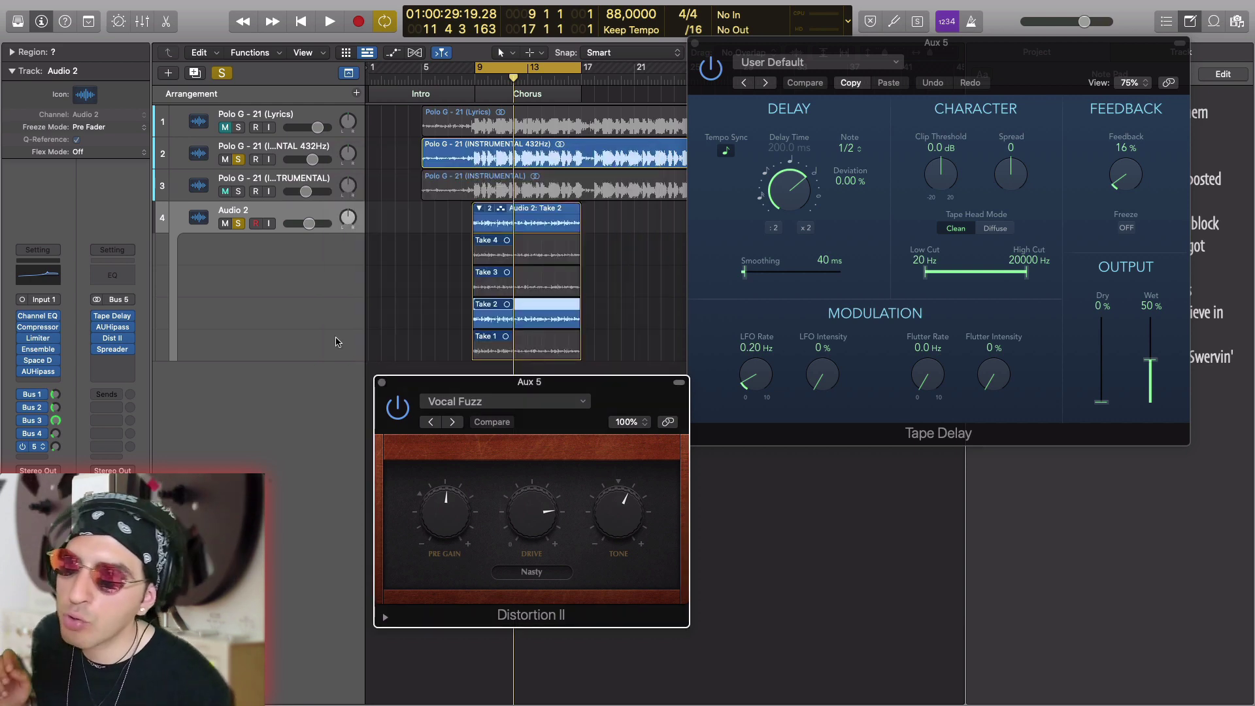
pyautogui.click(382, 384)
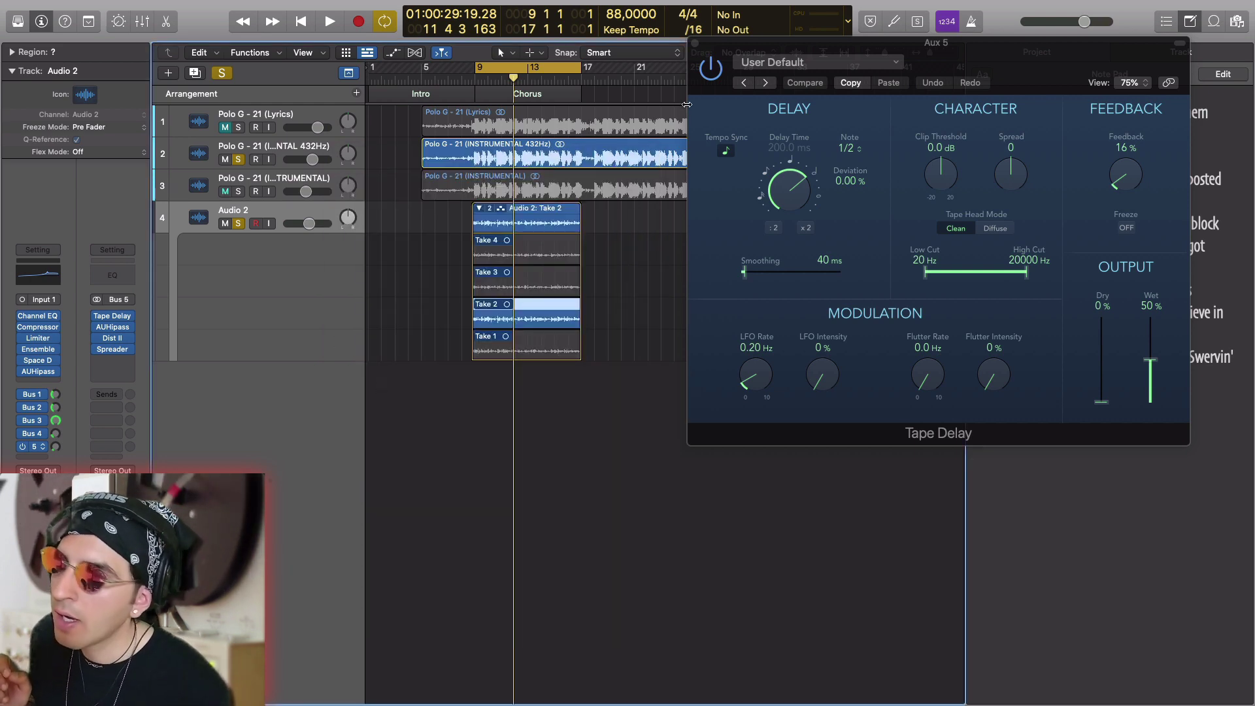
pyautogui.click(695, 43)
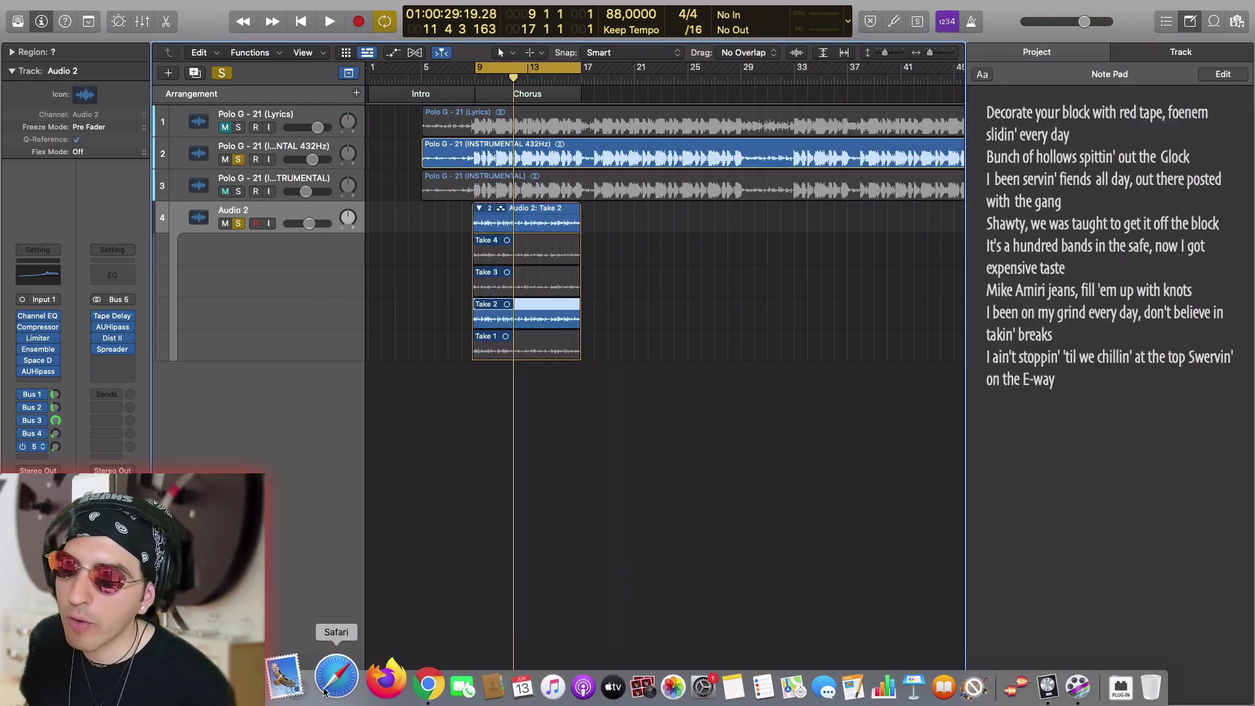
# Switch to Chrome and show the Music Money School YouTube channel's videos page.
pyautogui.click(389, 677)
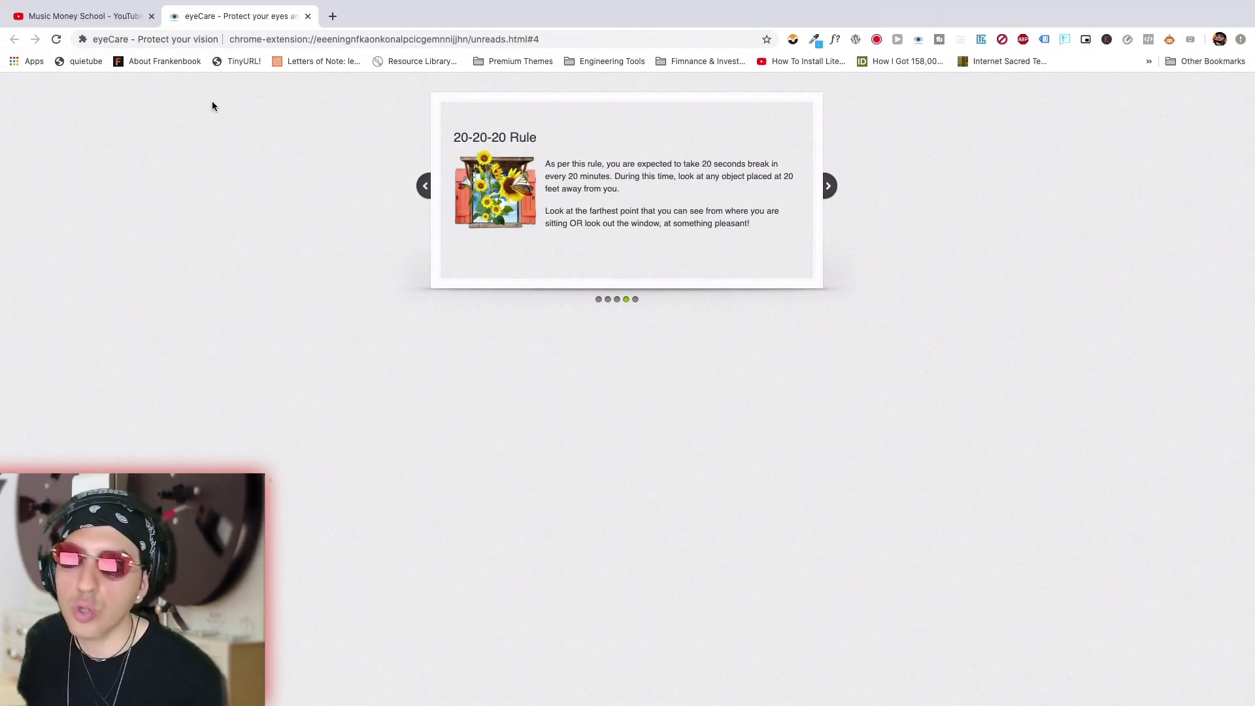
pyautogui.click(92, 17)
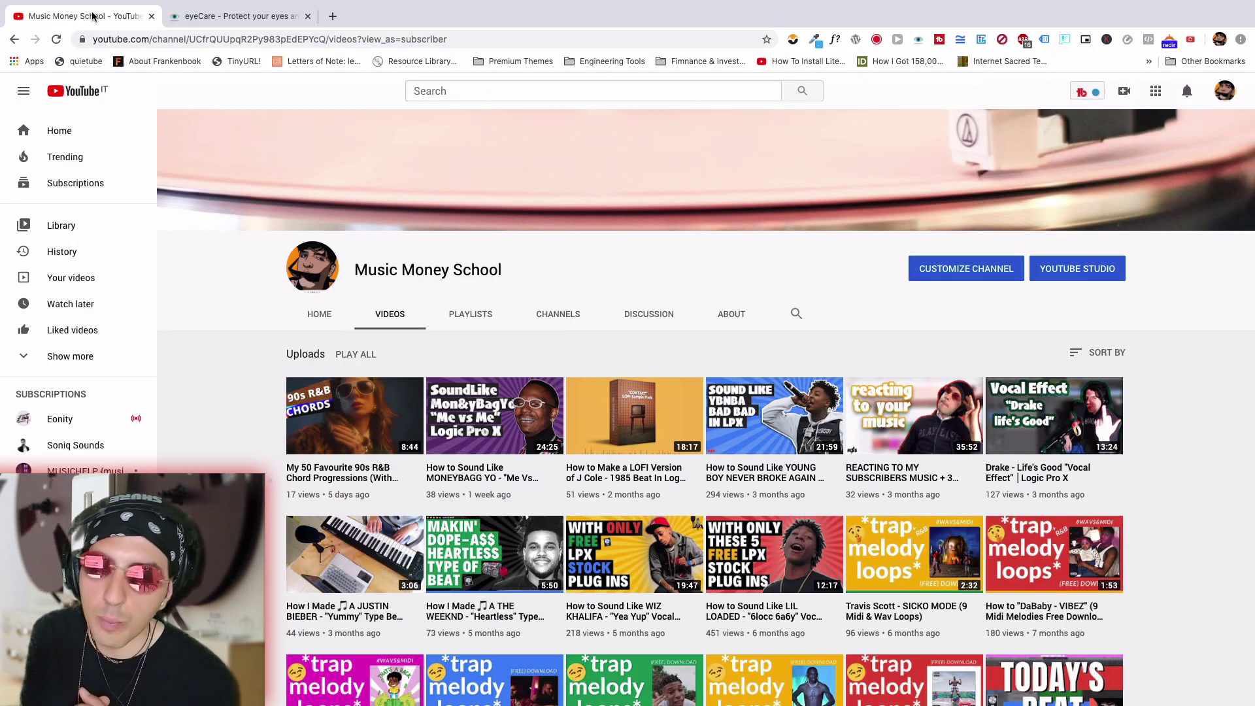